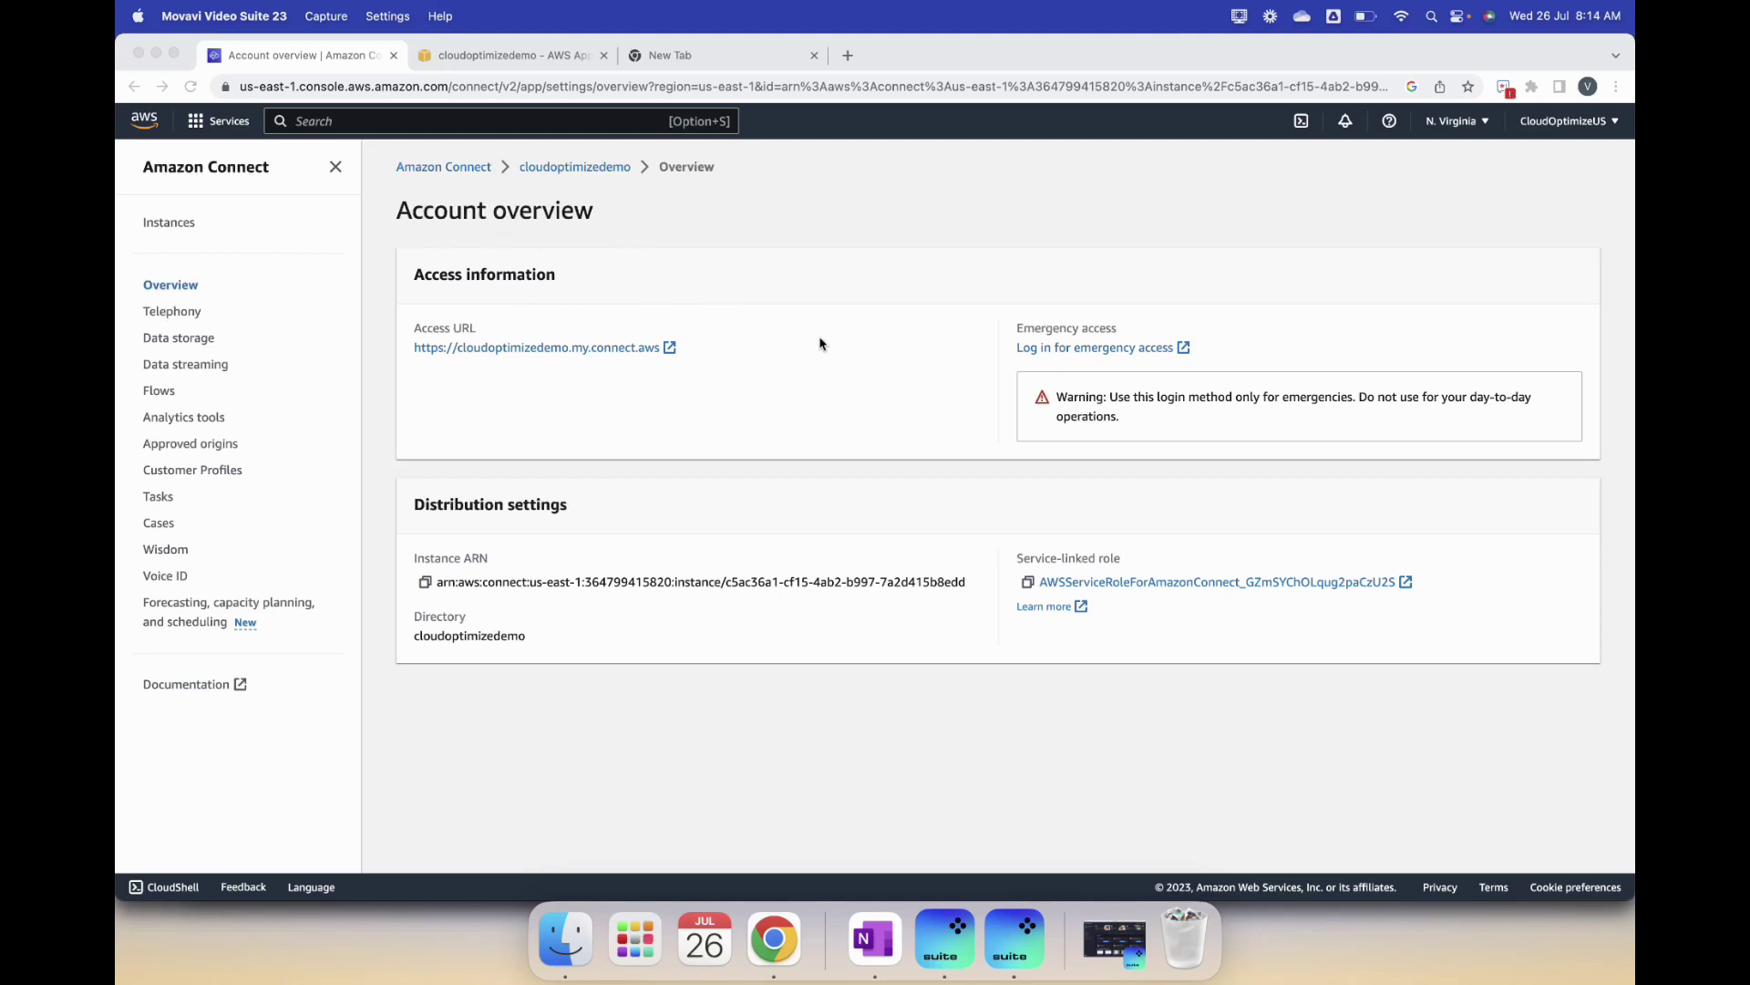
Step: Log in to the cloudoptimizedemo instance with the account password and open chat widget customization
{"action": "left_click", "coordinate": [665, 351]}
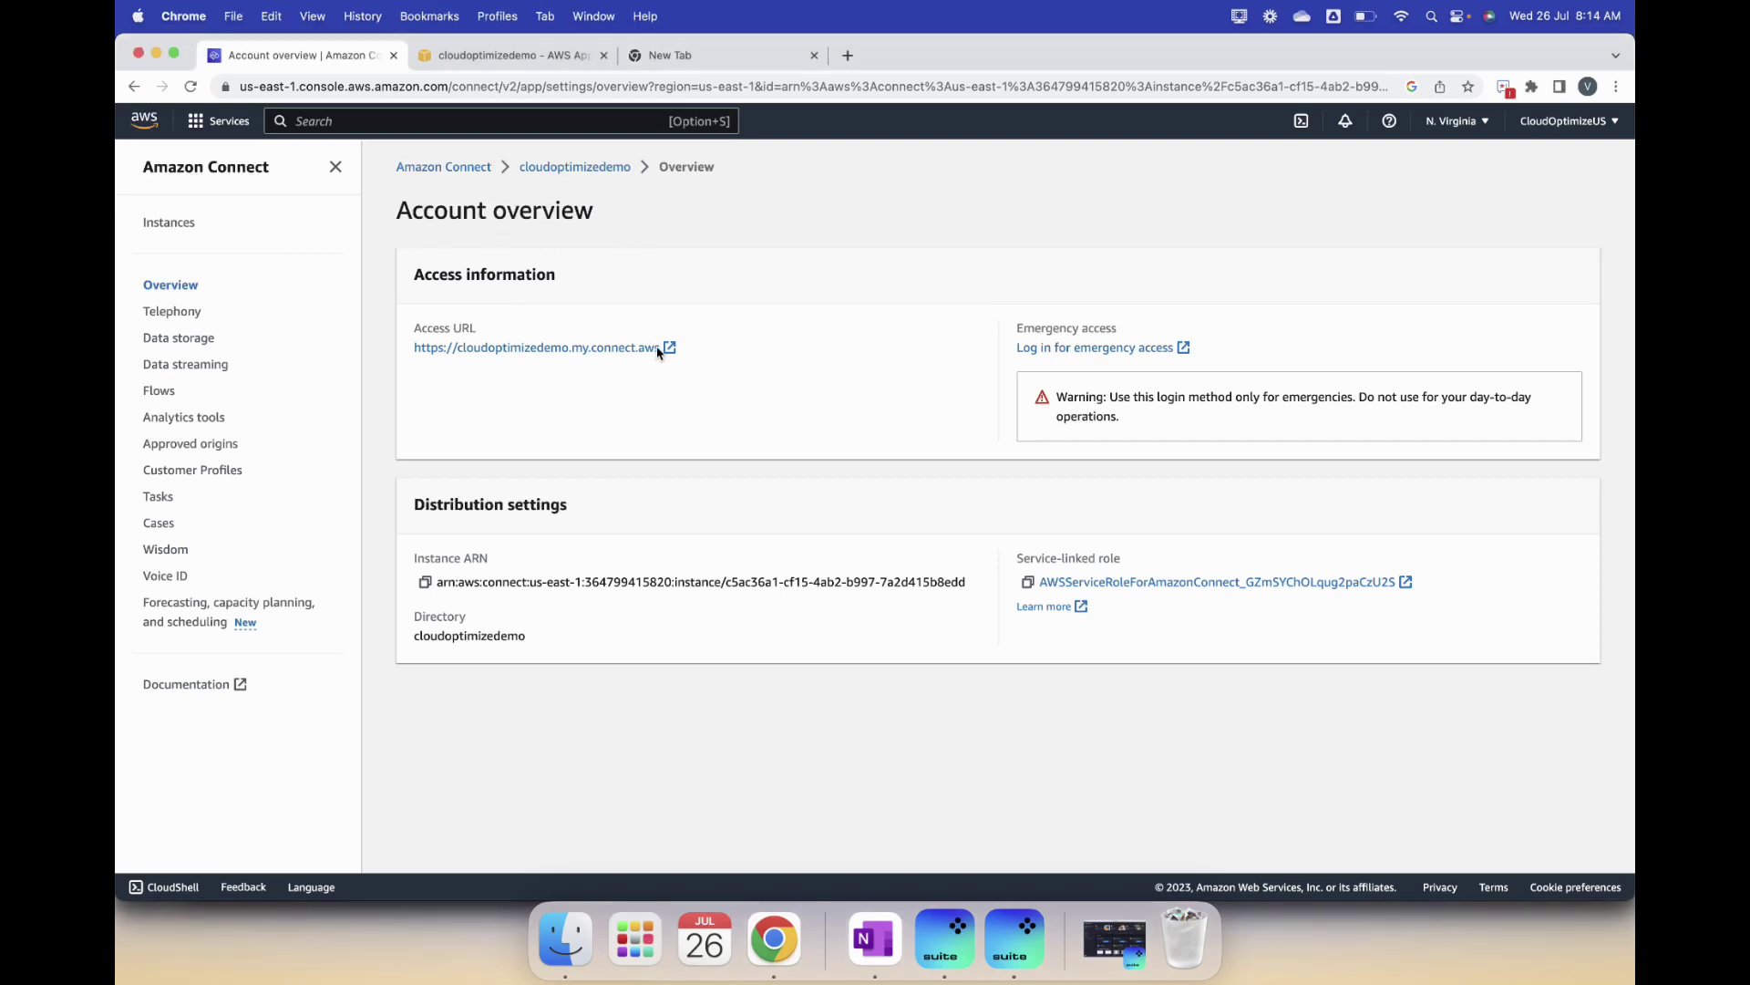
{"action": "left_click", "coordinate": [667, 351]}
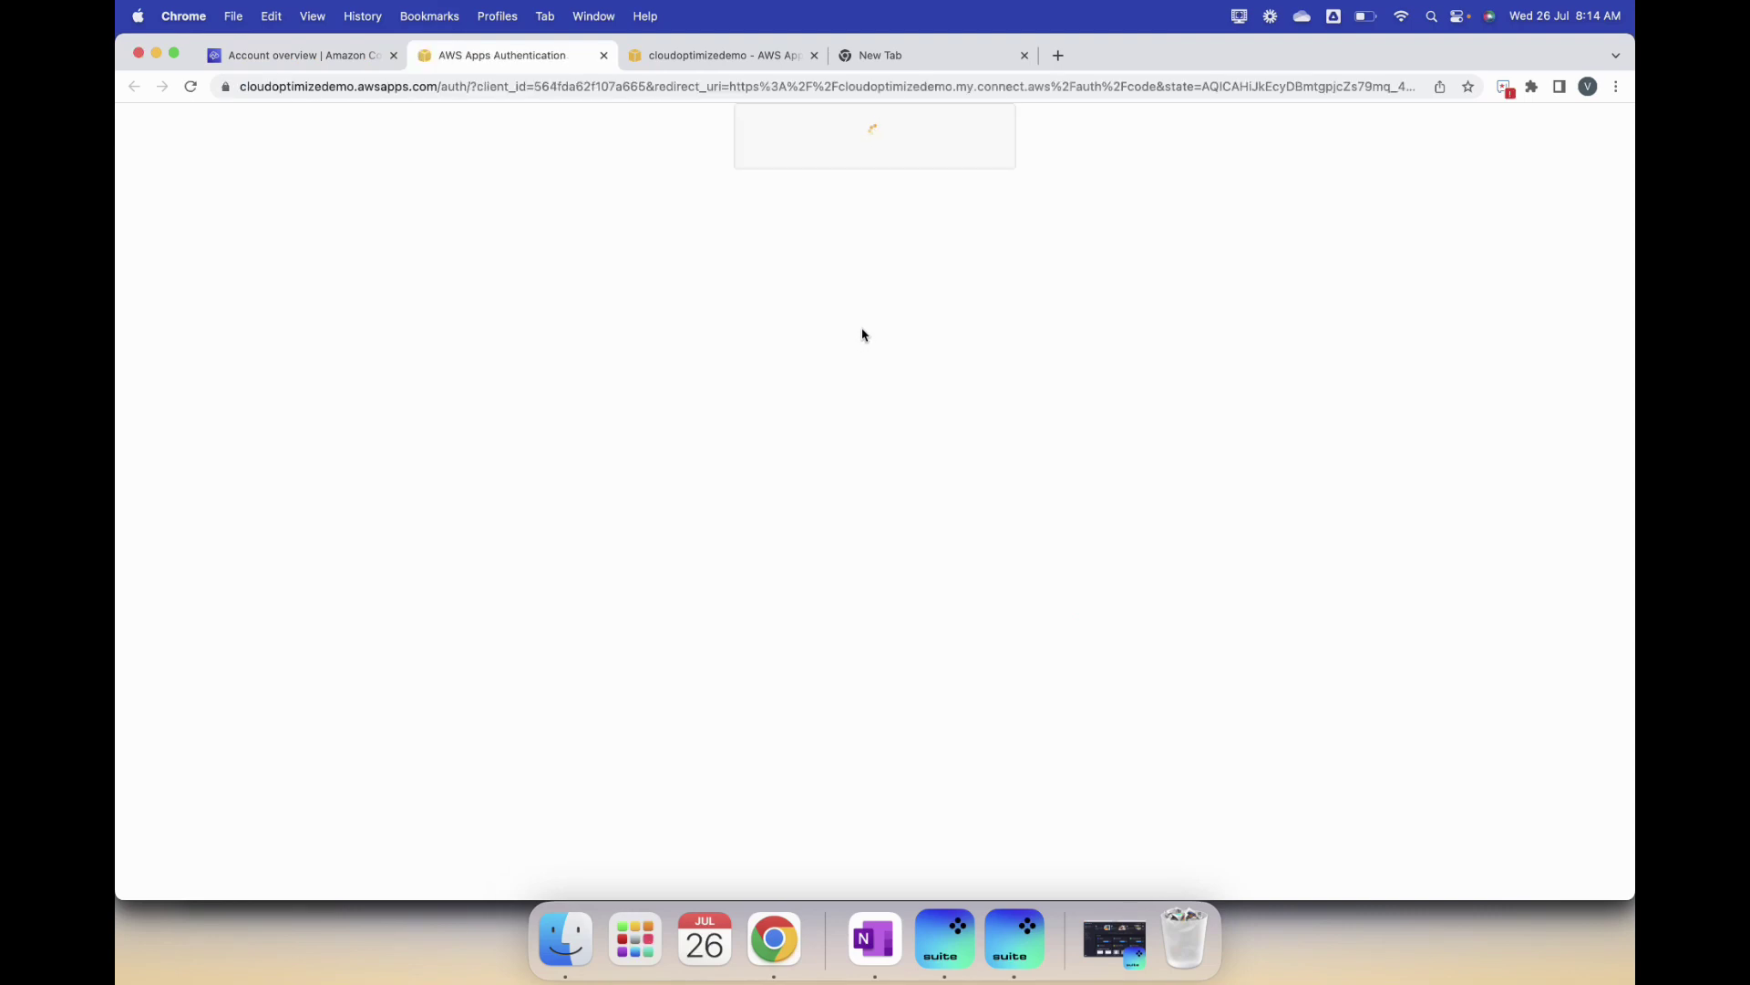
{"action": "left_click", "coordinate": [818, 539]}
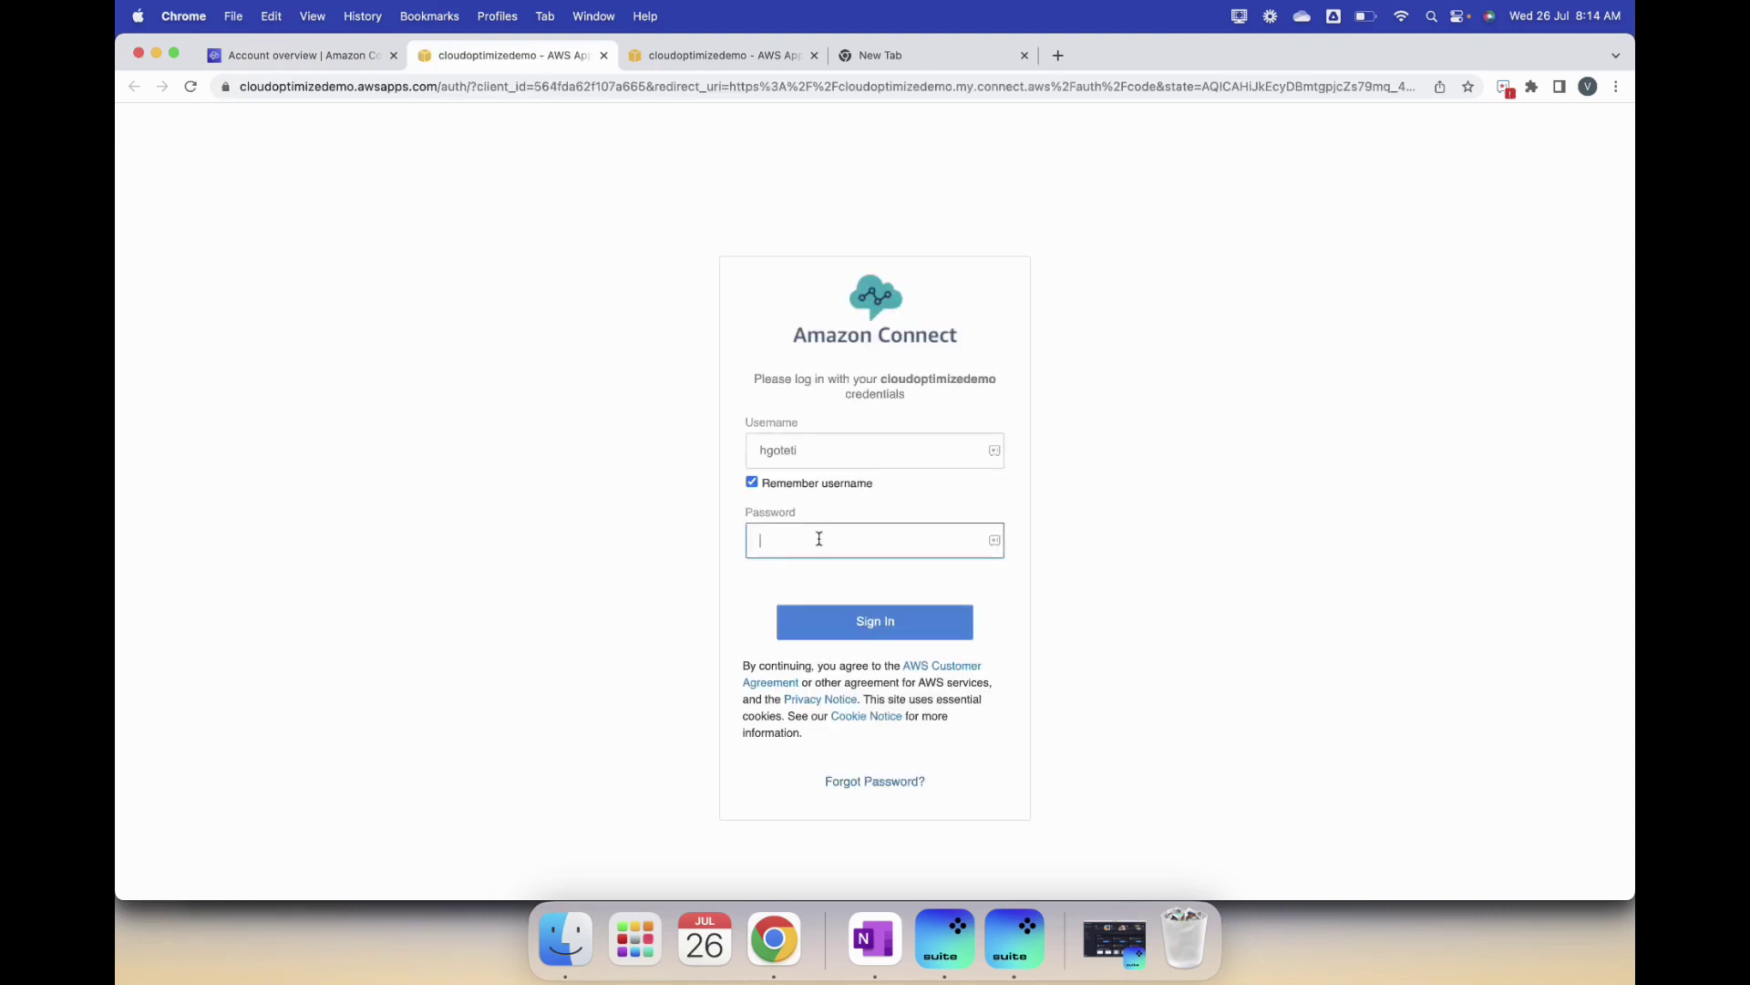
{"action": "type", "text": "•••••••••••"}
{"action": "key", "text": "Return"}
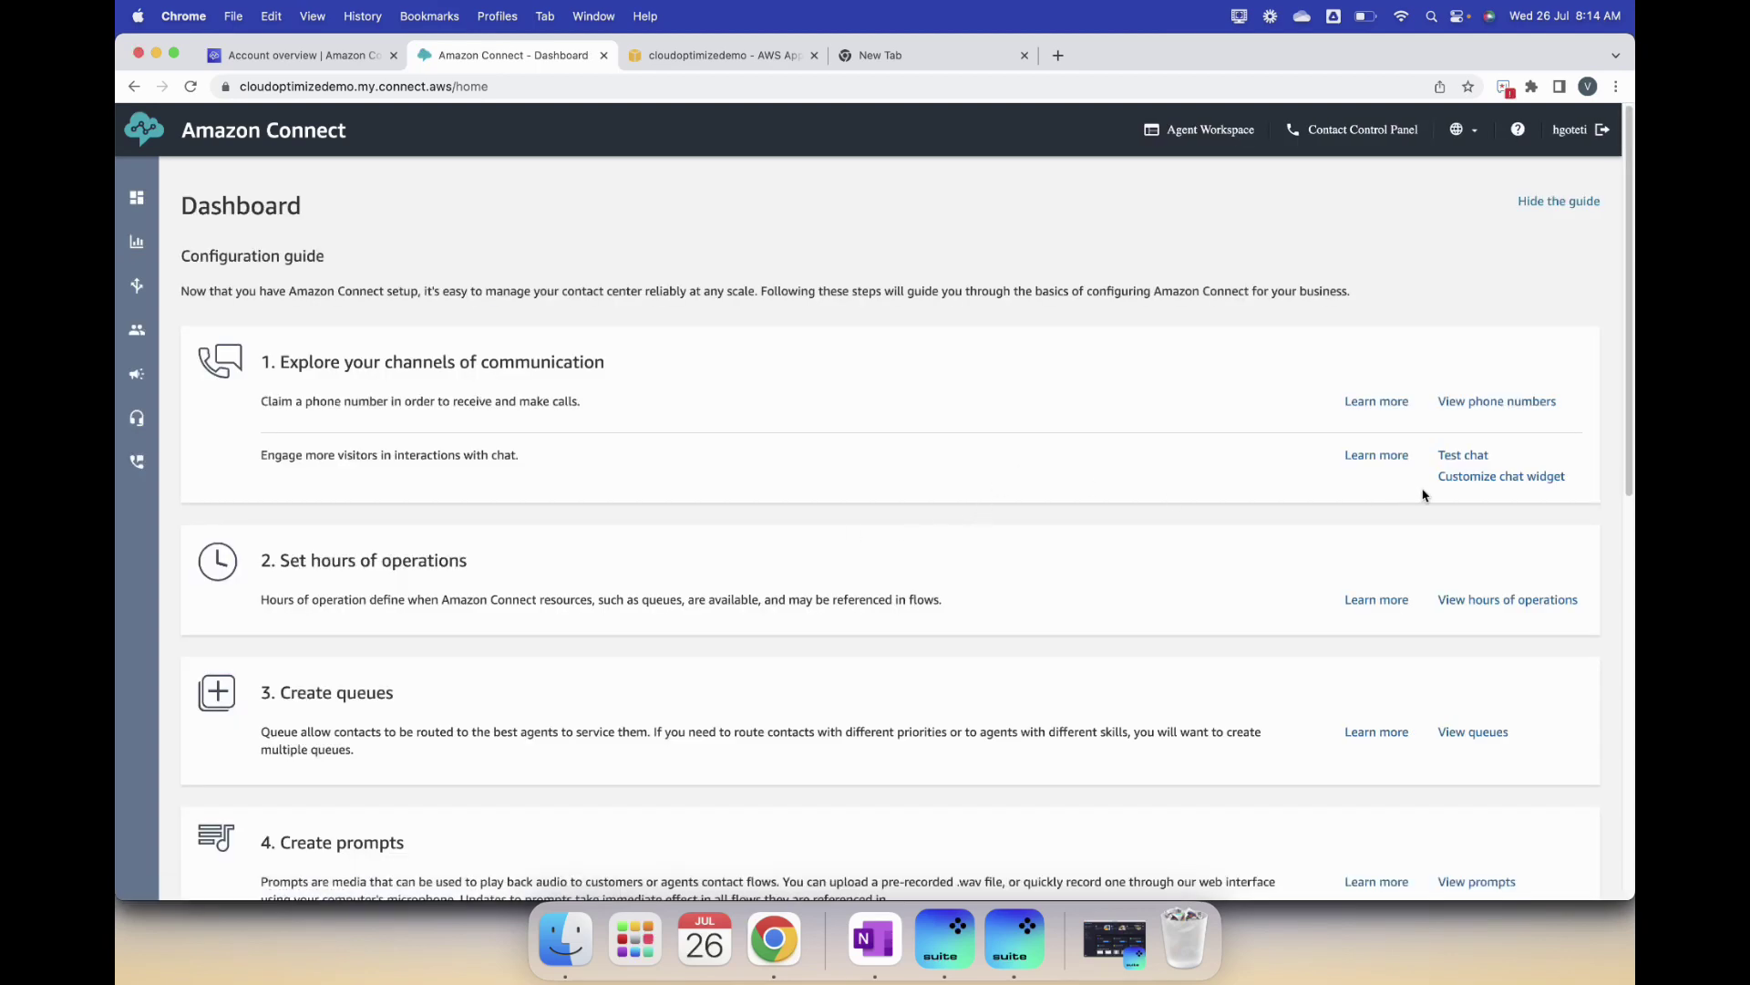
{"action": "left_click", "coordinate": [1508, 483]}
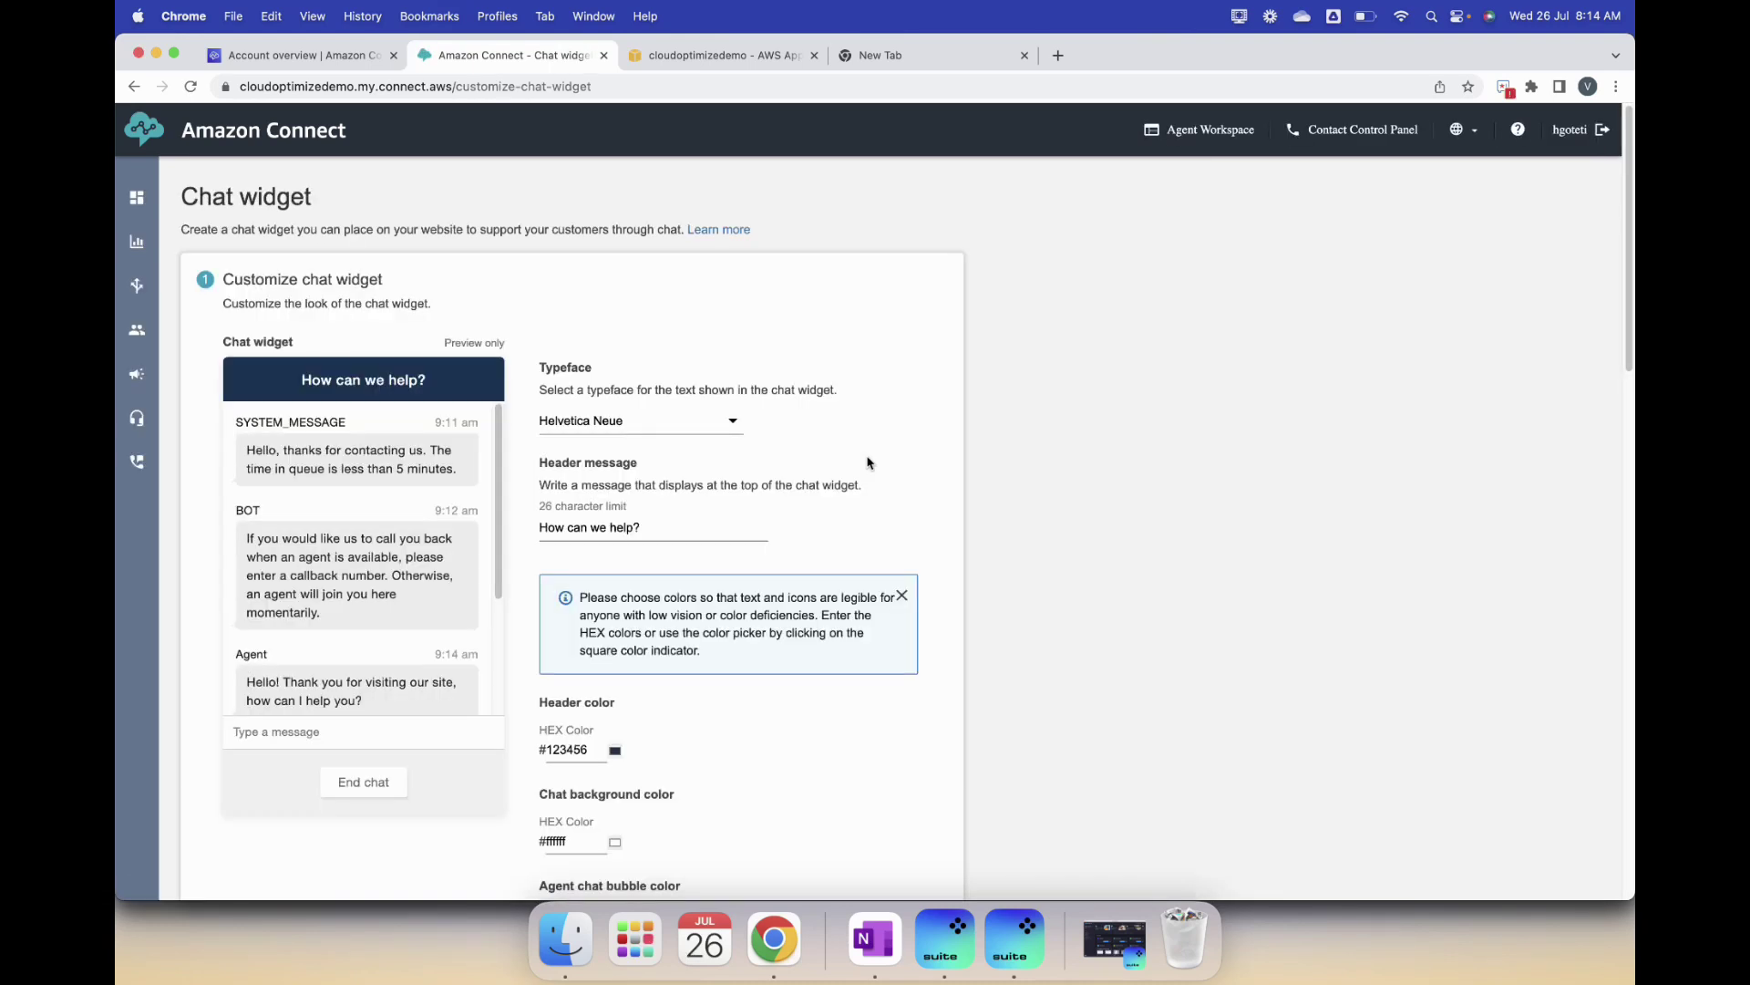
Step: Preview Times, Georgia and Verdana as the widget typeface, then return to Helvetica Neue
{"action": "scroll", "coordinate": [867, 462], "scroll_direction": "down", "scroll_amount": 5}
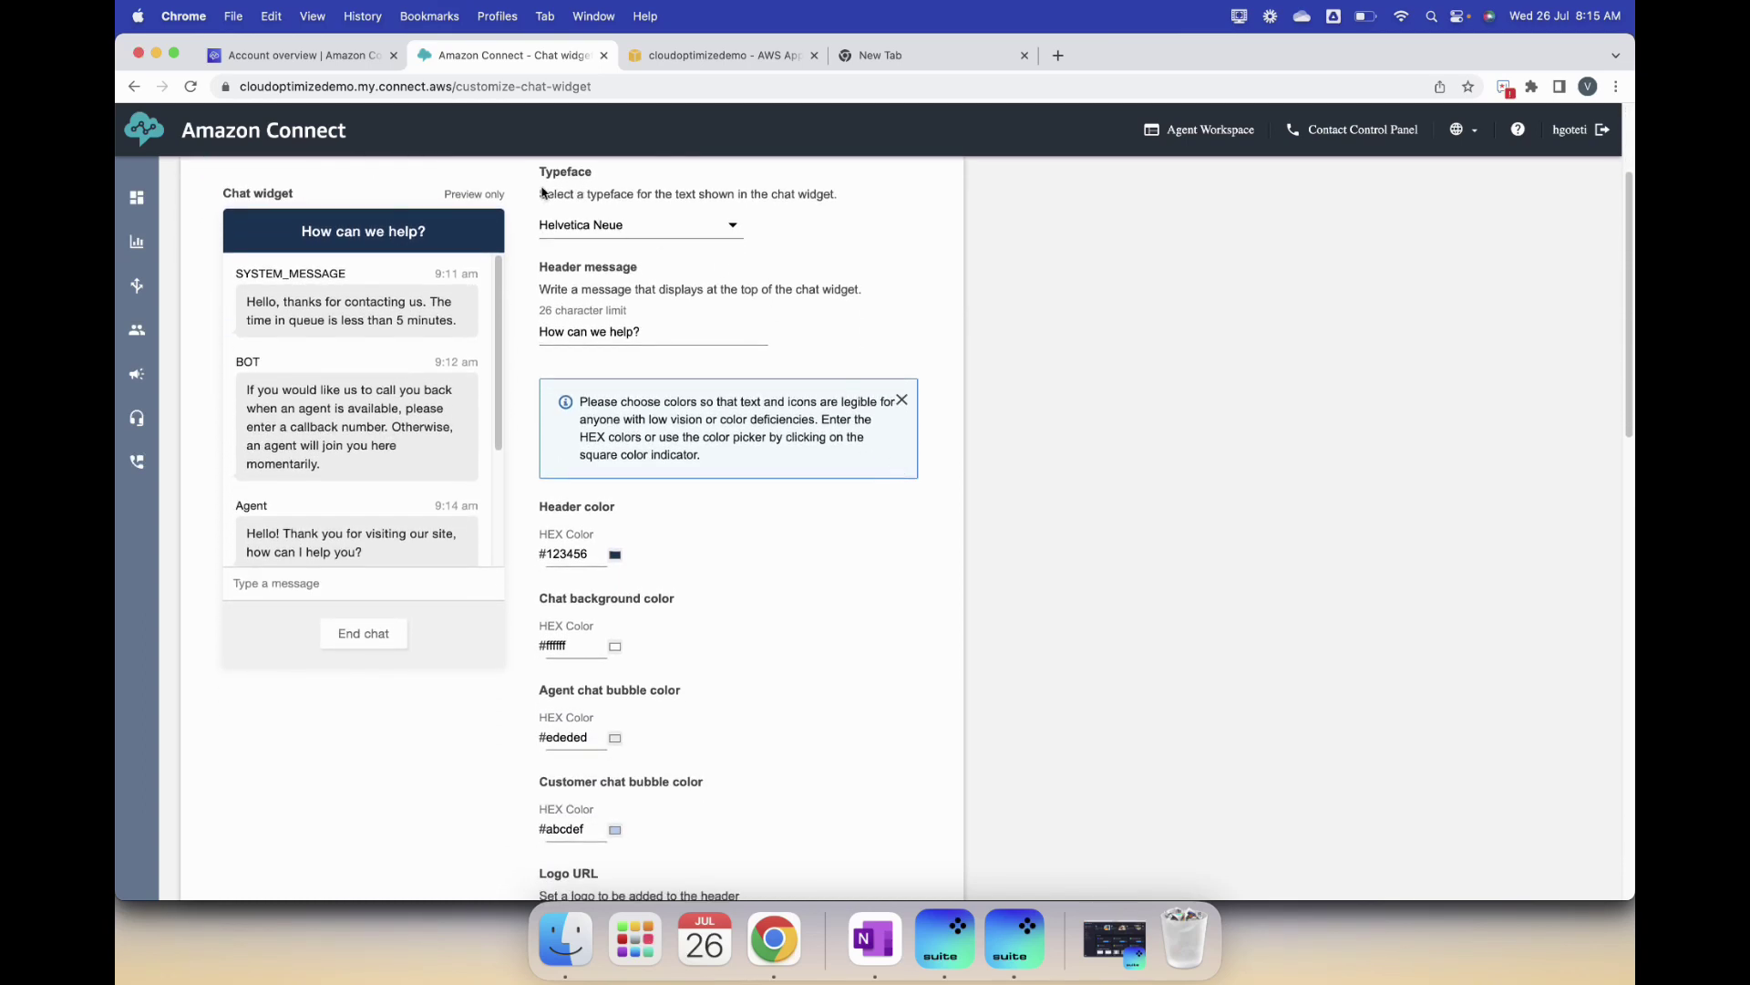
{"action": "left_click", "coordinate": [734, 227]}
{"action": "left_click", "coordinate": [618, 286]}
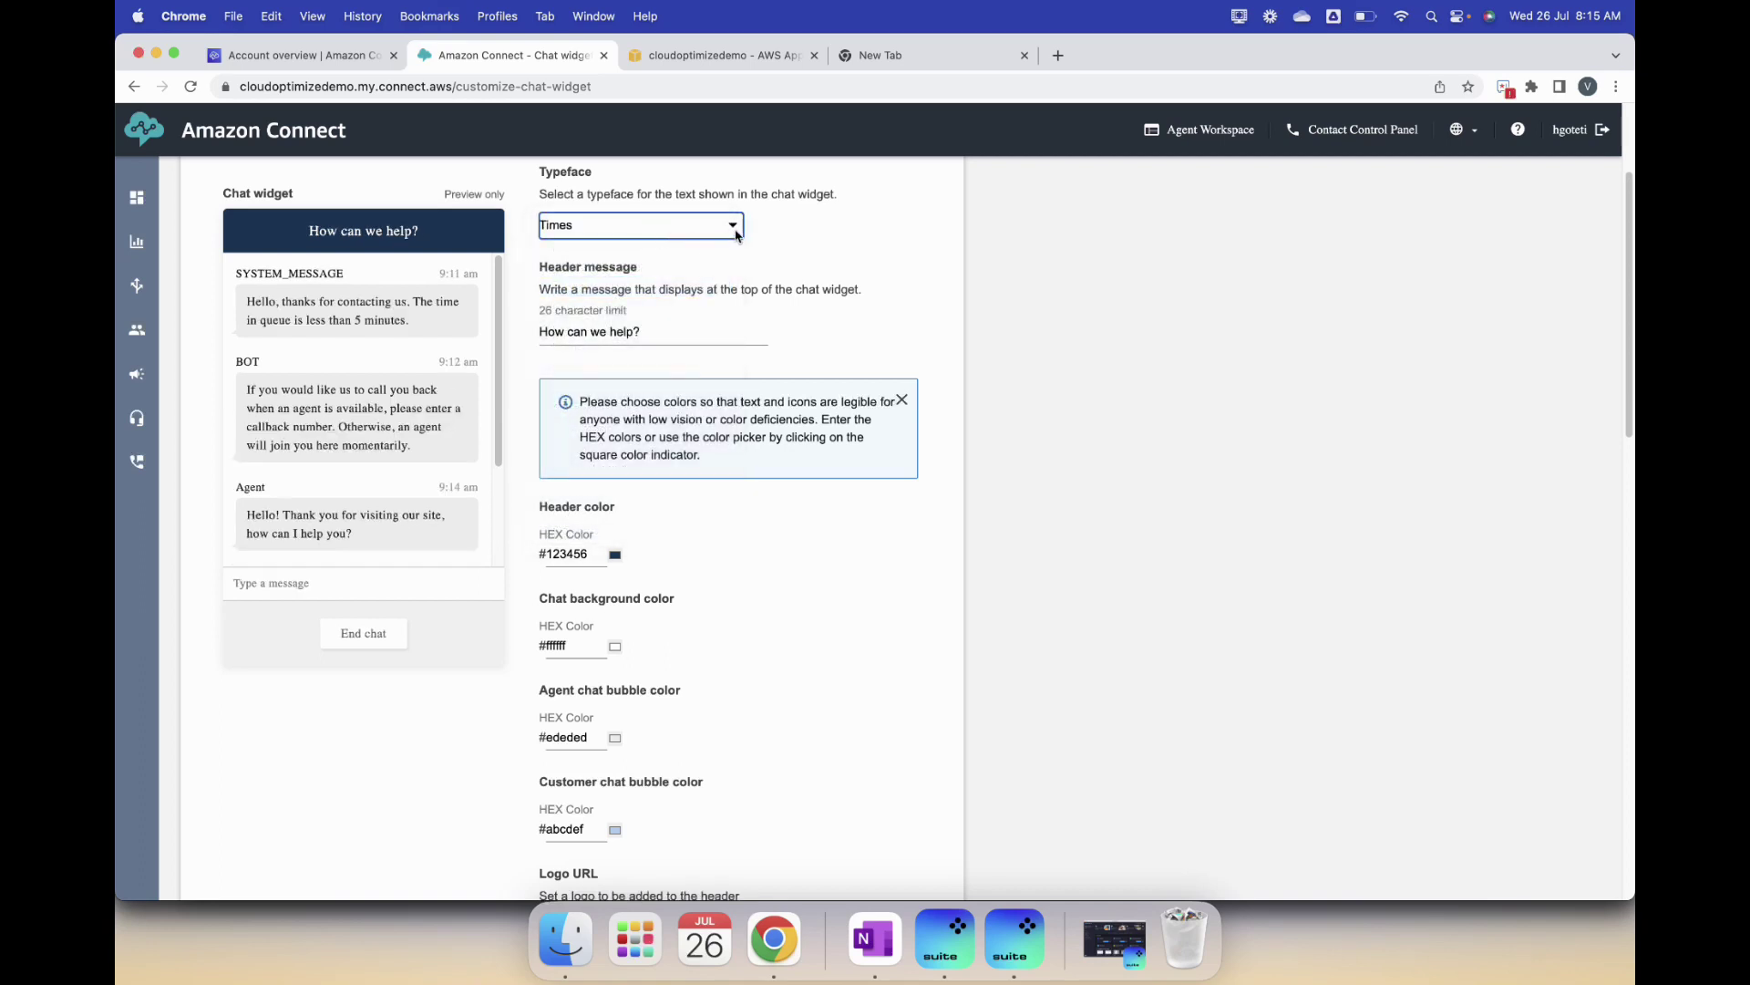
{"action": "left_click", "coordinate": [652, 230]}
{"action": "left_click", "coordinate": [651, 303]}
{"action": "left_click", "coordinate": [638, 226]}
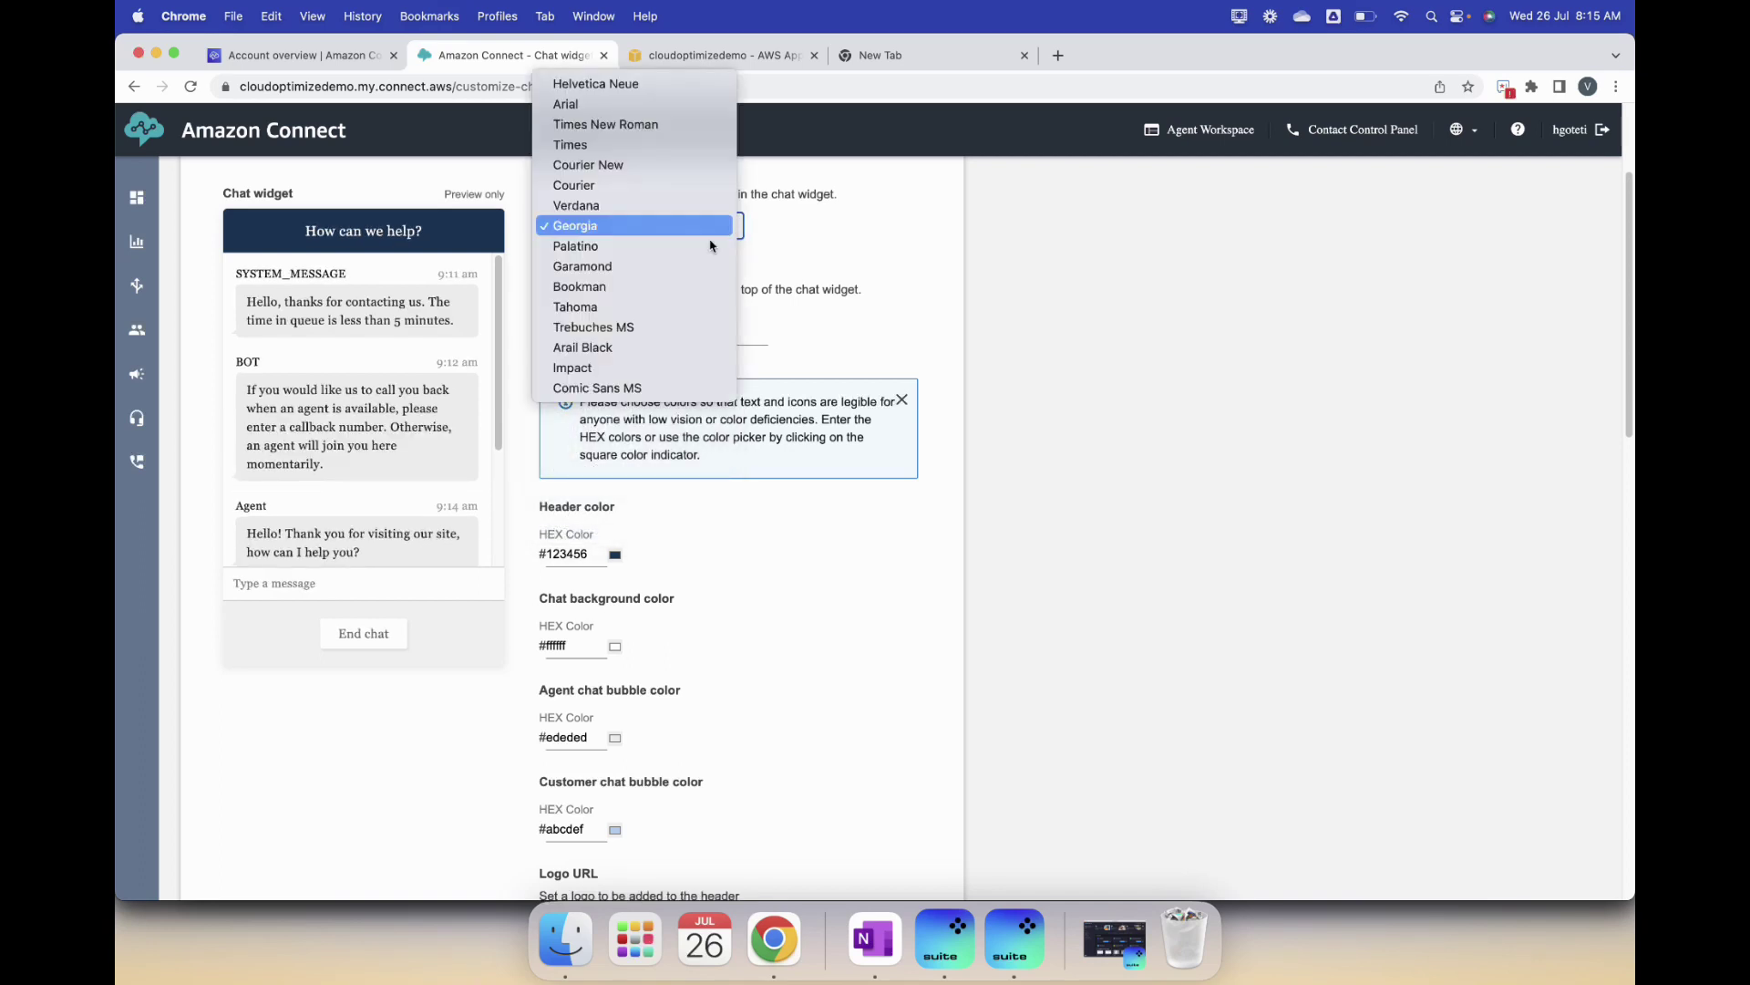
{"action": "left_click", "coordinate": [609, 213]}
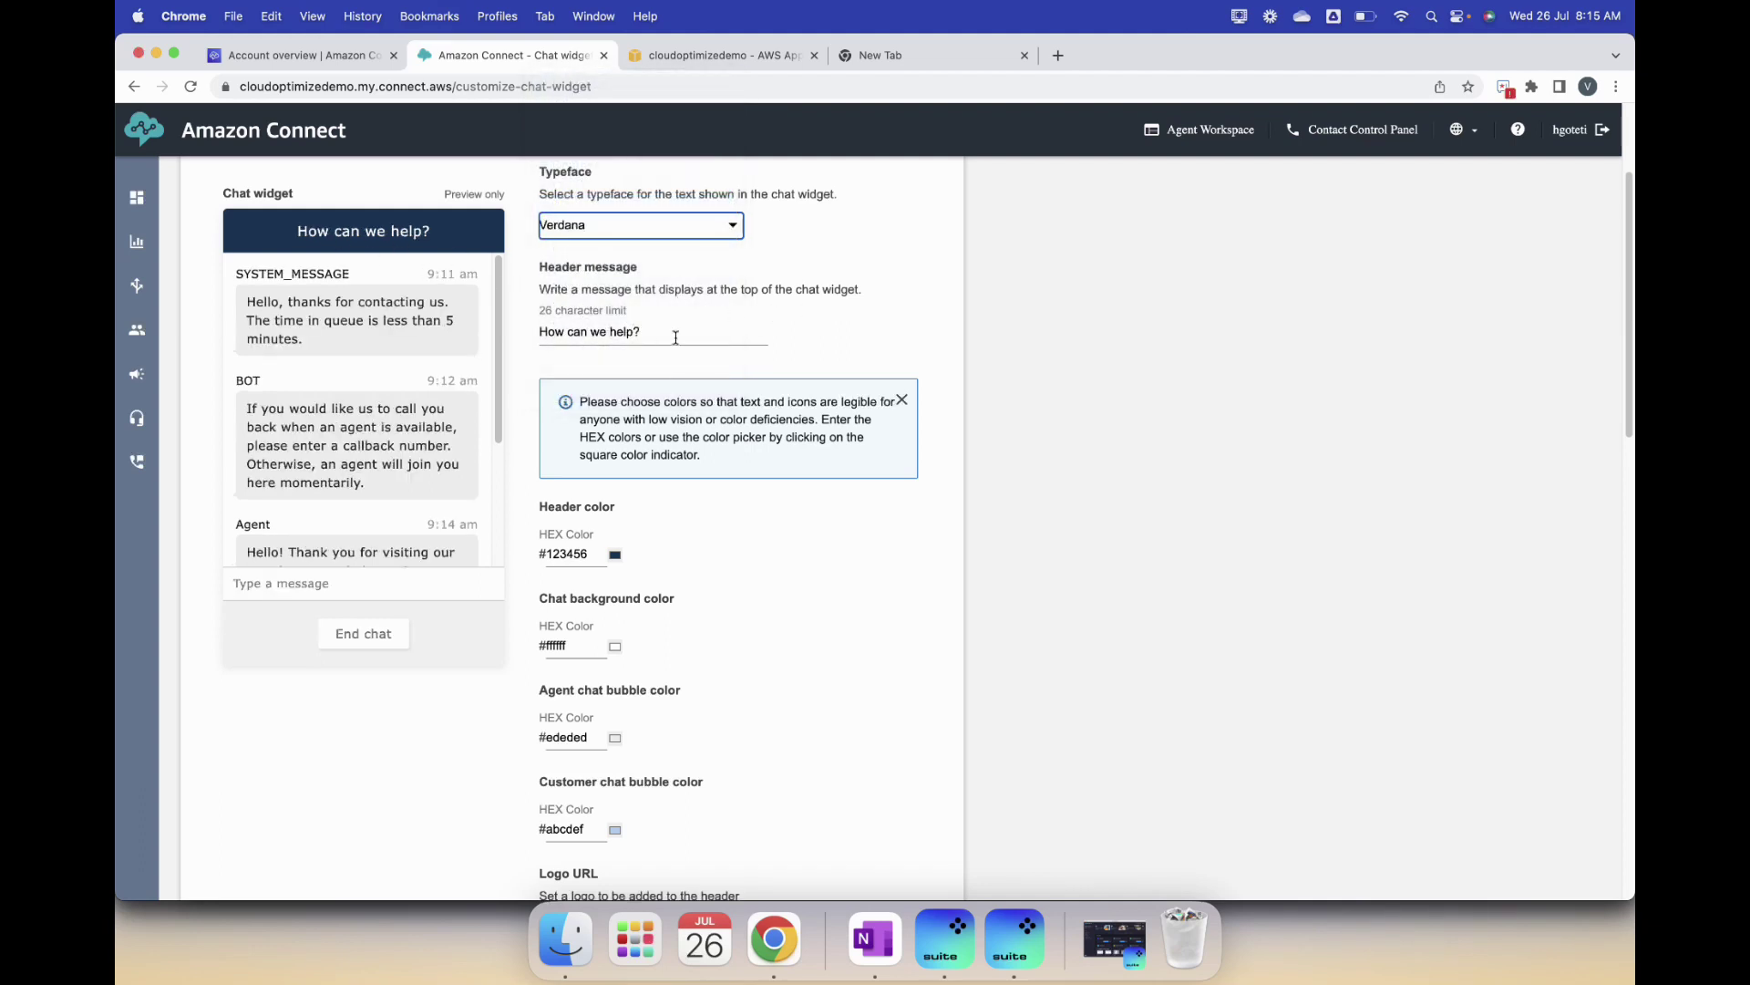
{"action": "left_click_drag", "start_coordinate": [674, 334], "coordinate": [522, 329]}
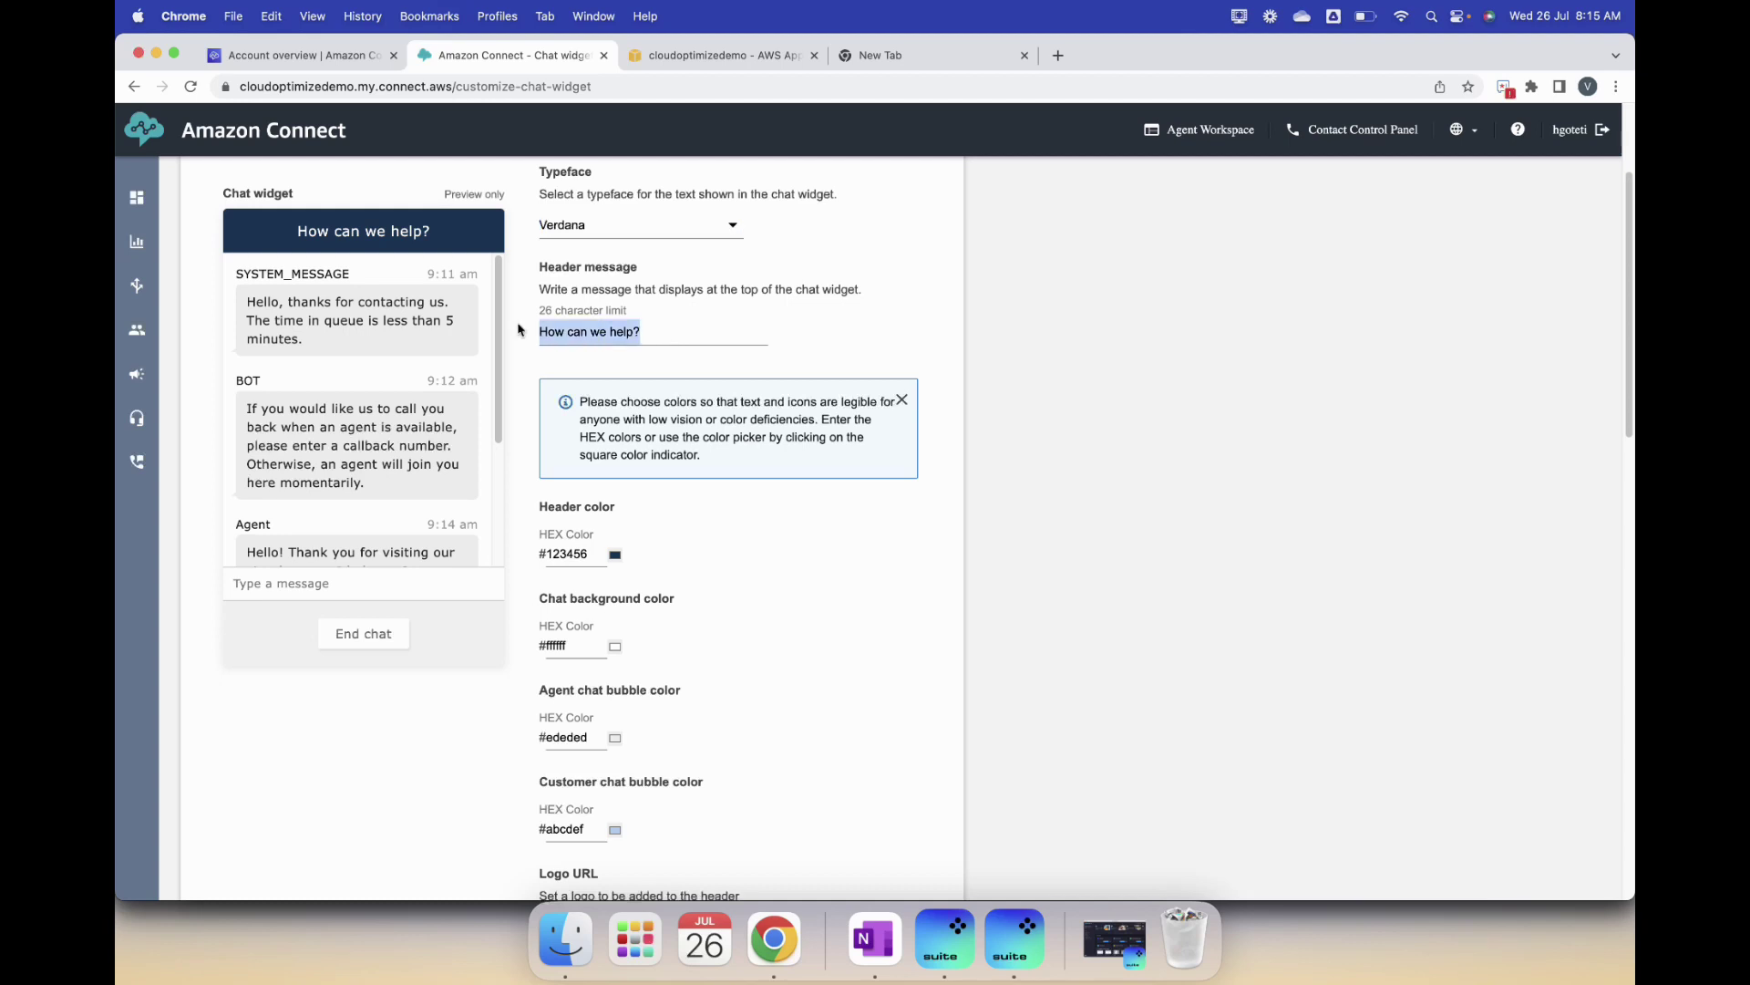
{"action": "left_click", "coordinate": [733, 228]}
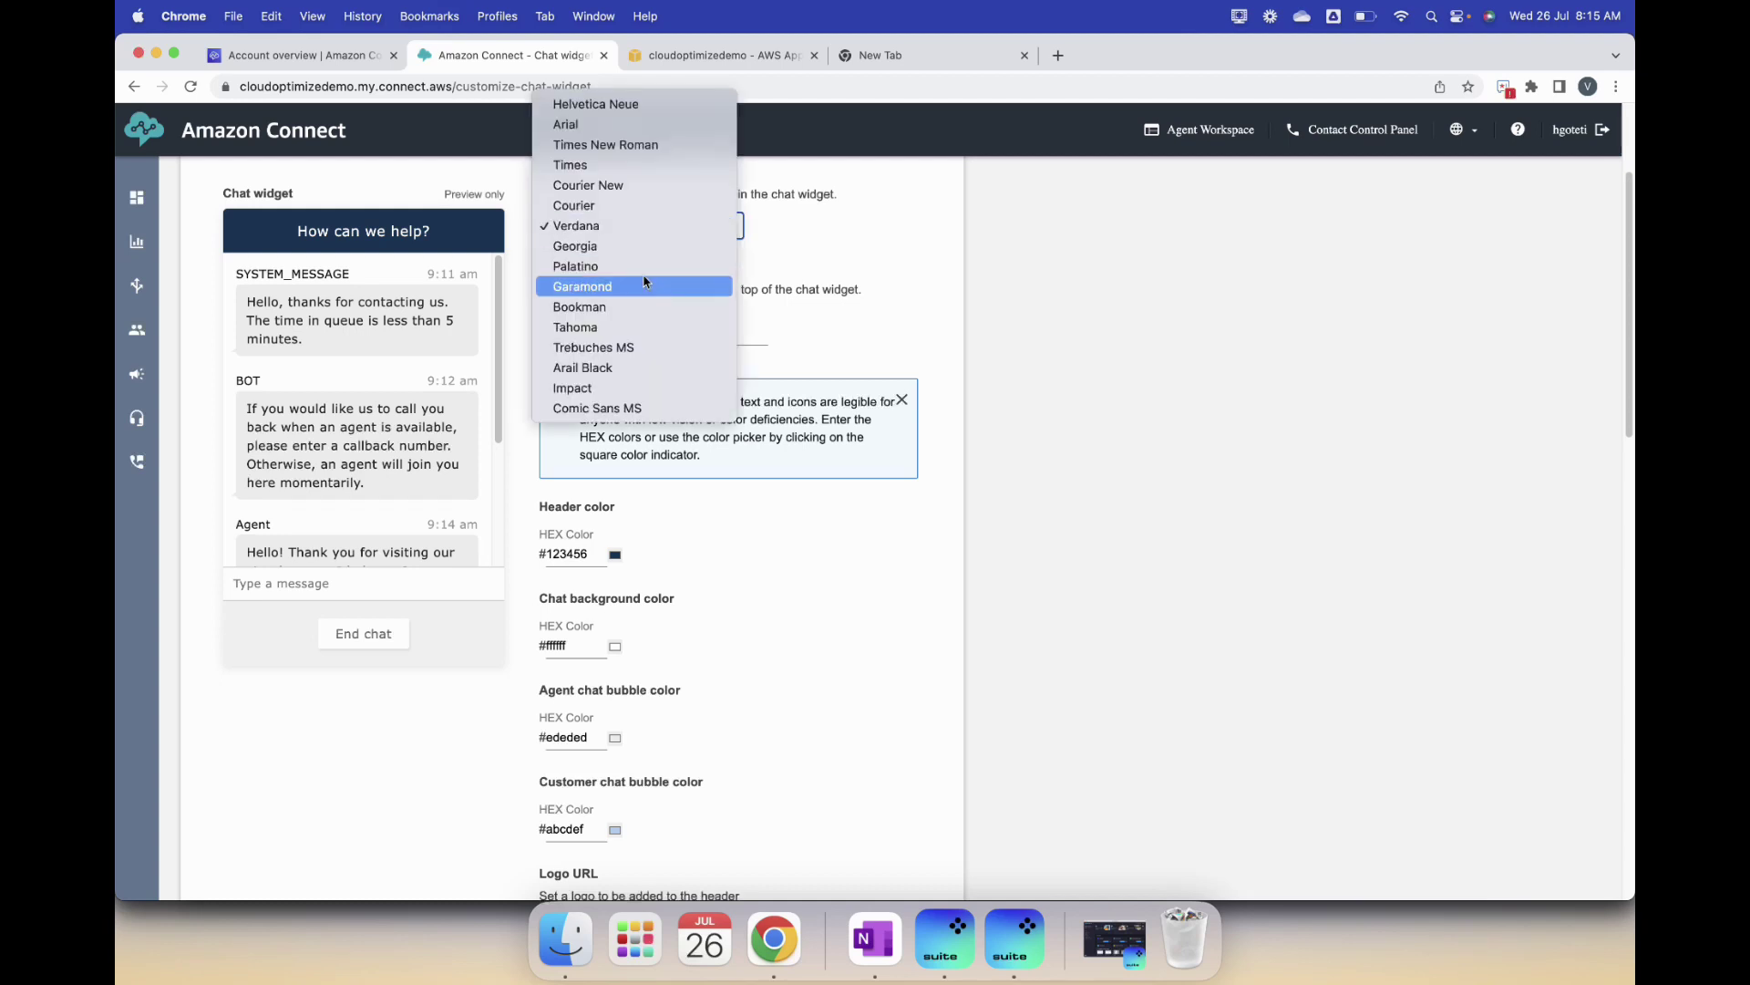
{"action": "left_click", "coordinate": [601, 104]}
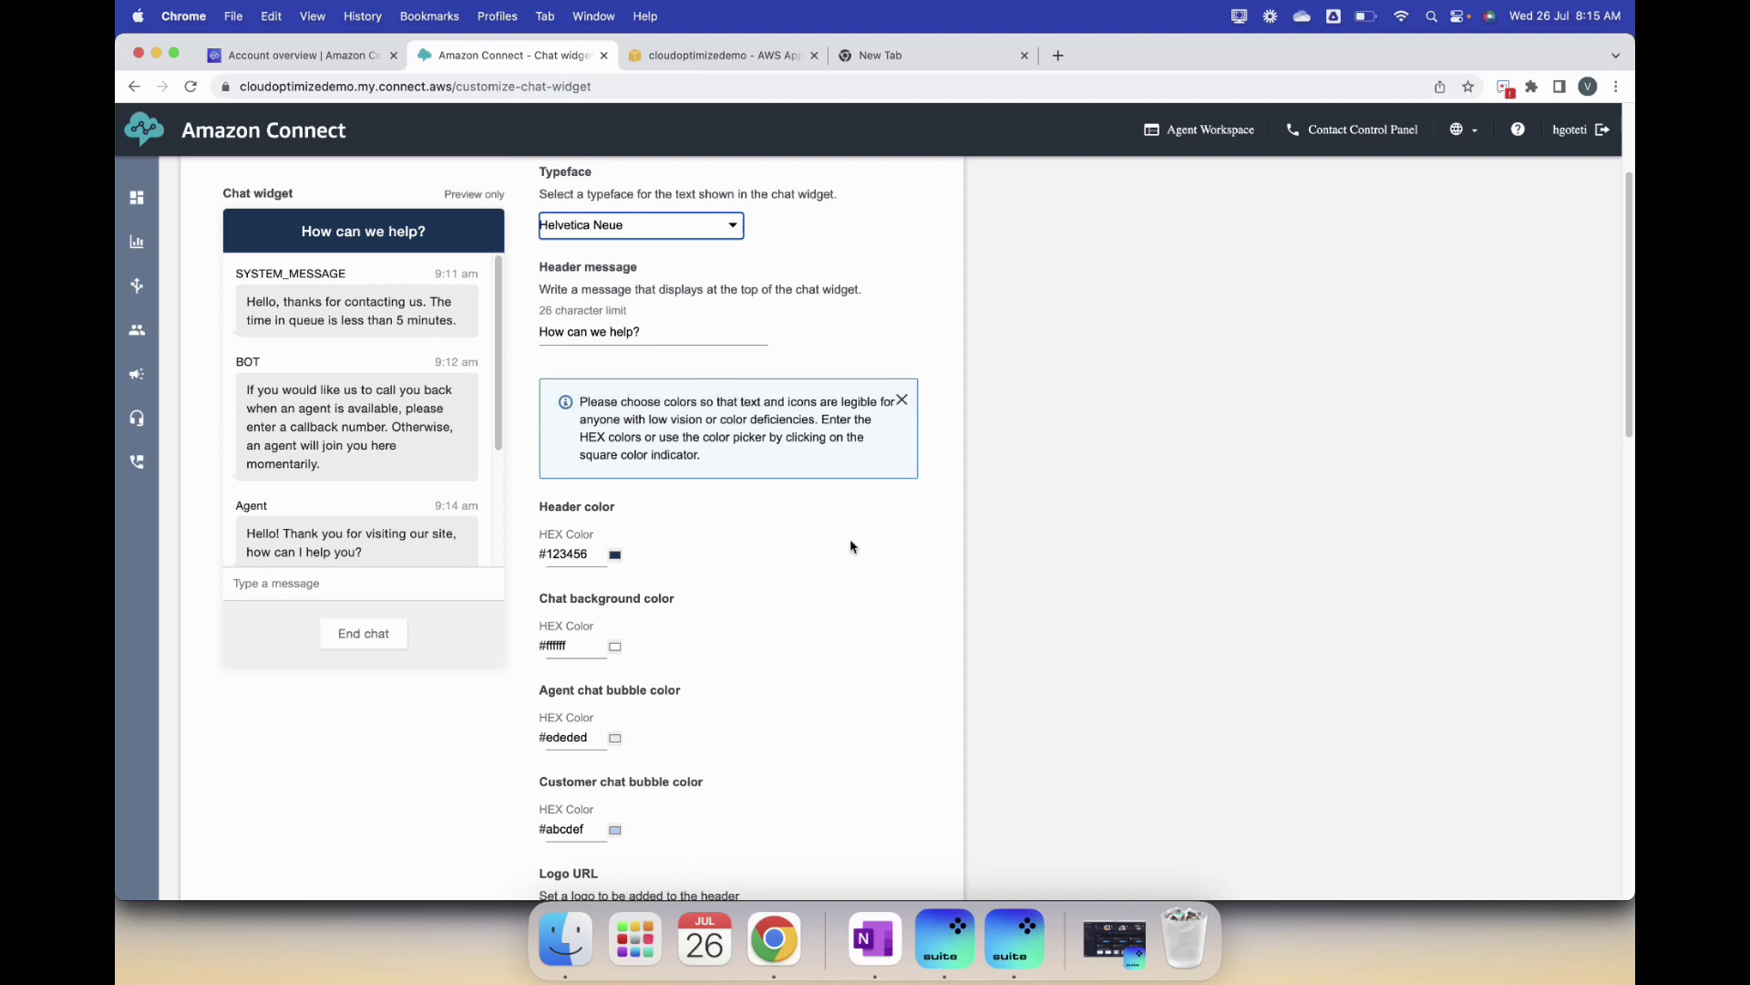
{"action": "scroll", "coordinate": [833, 524], "scroll_direction": "down", "scroll_amount": 2}
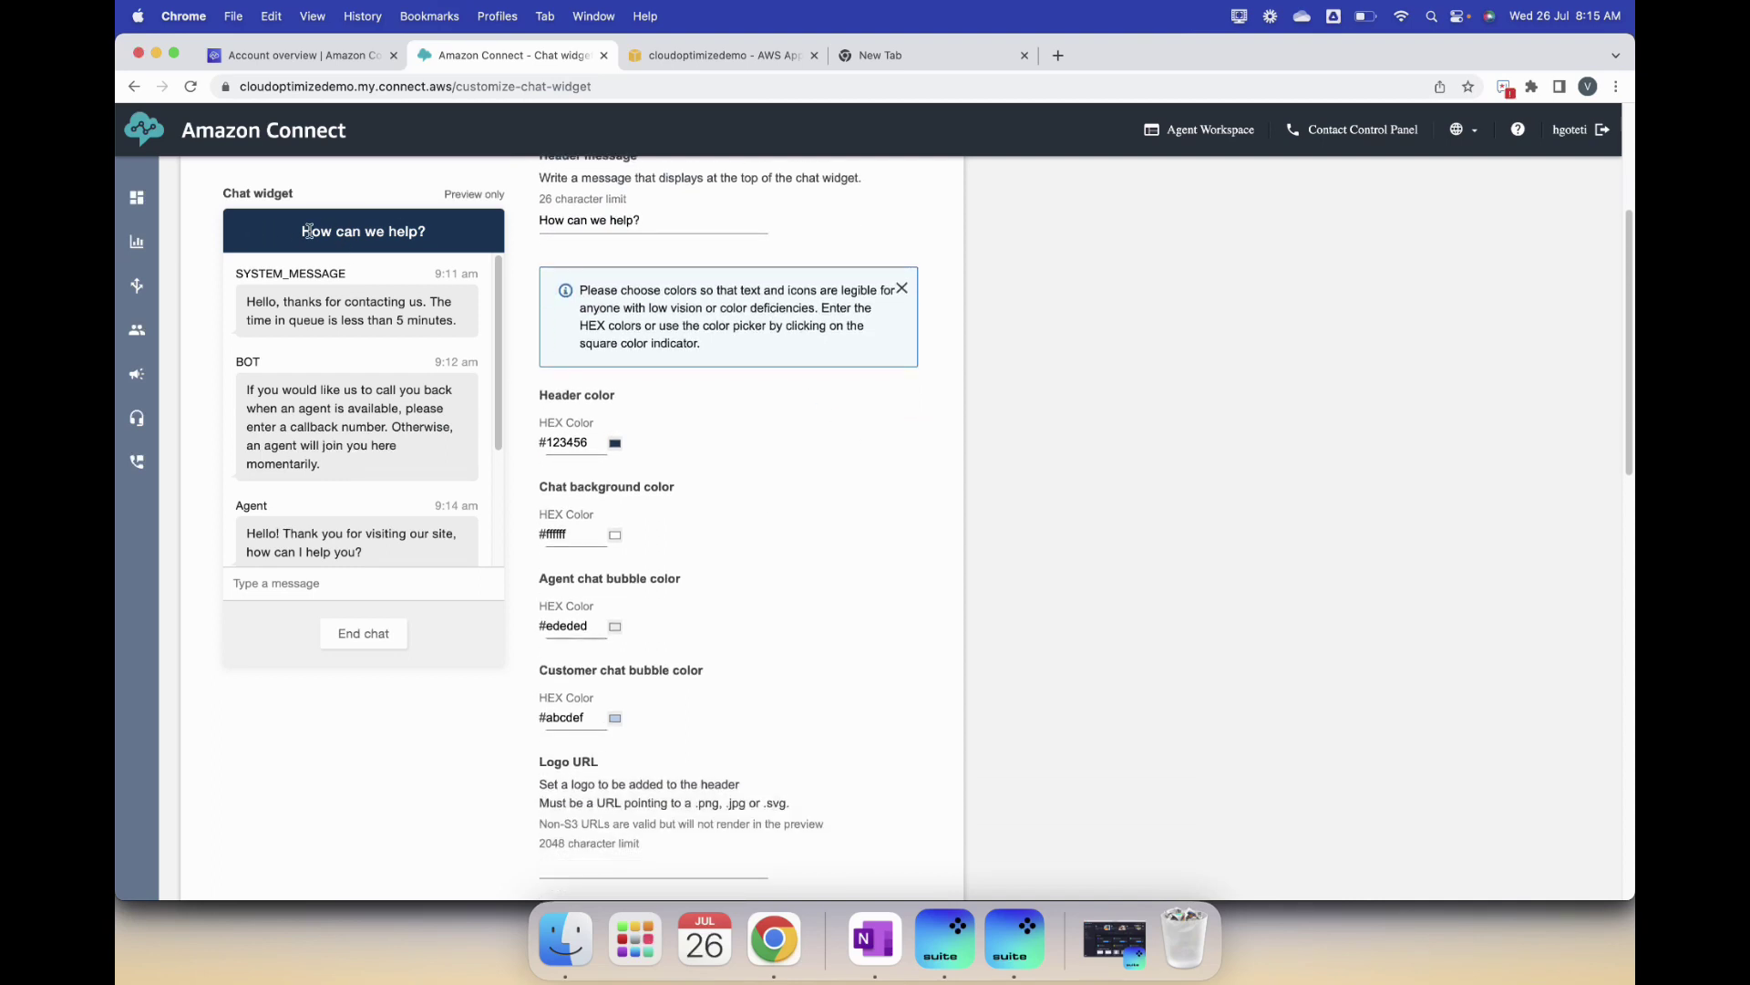
Step: Set the chat widget header colour to the softer blue #467aaf
{"action": "left_click", "coordinate": [615, 443]}
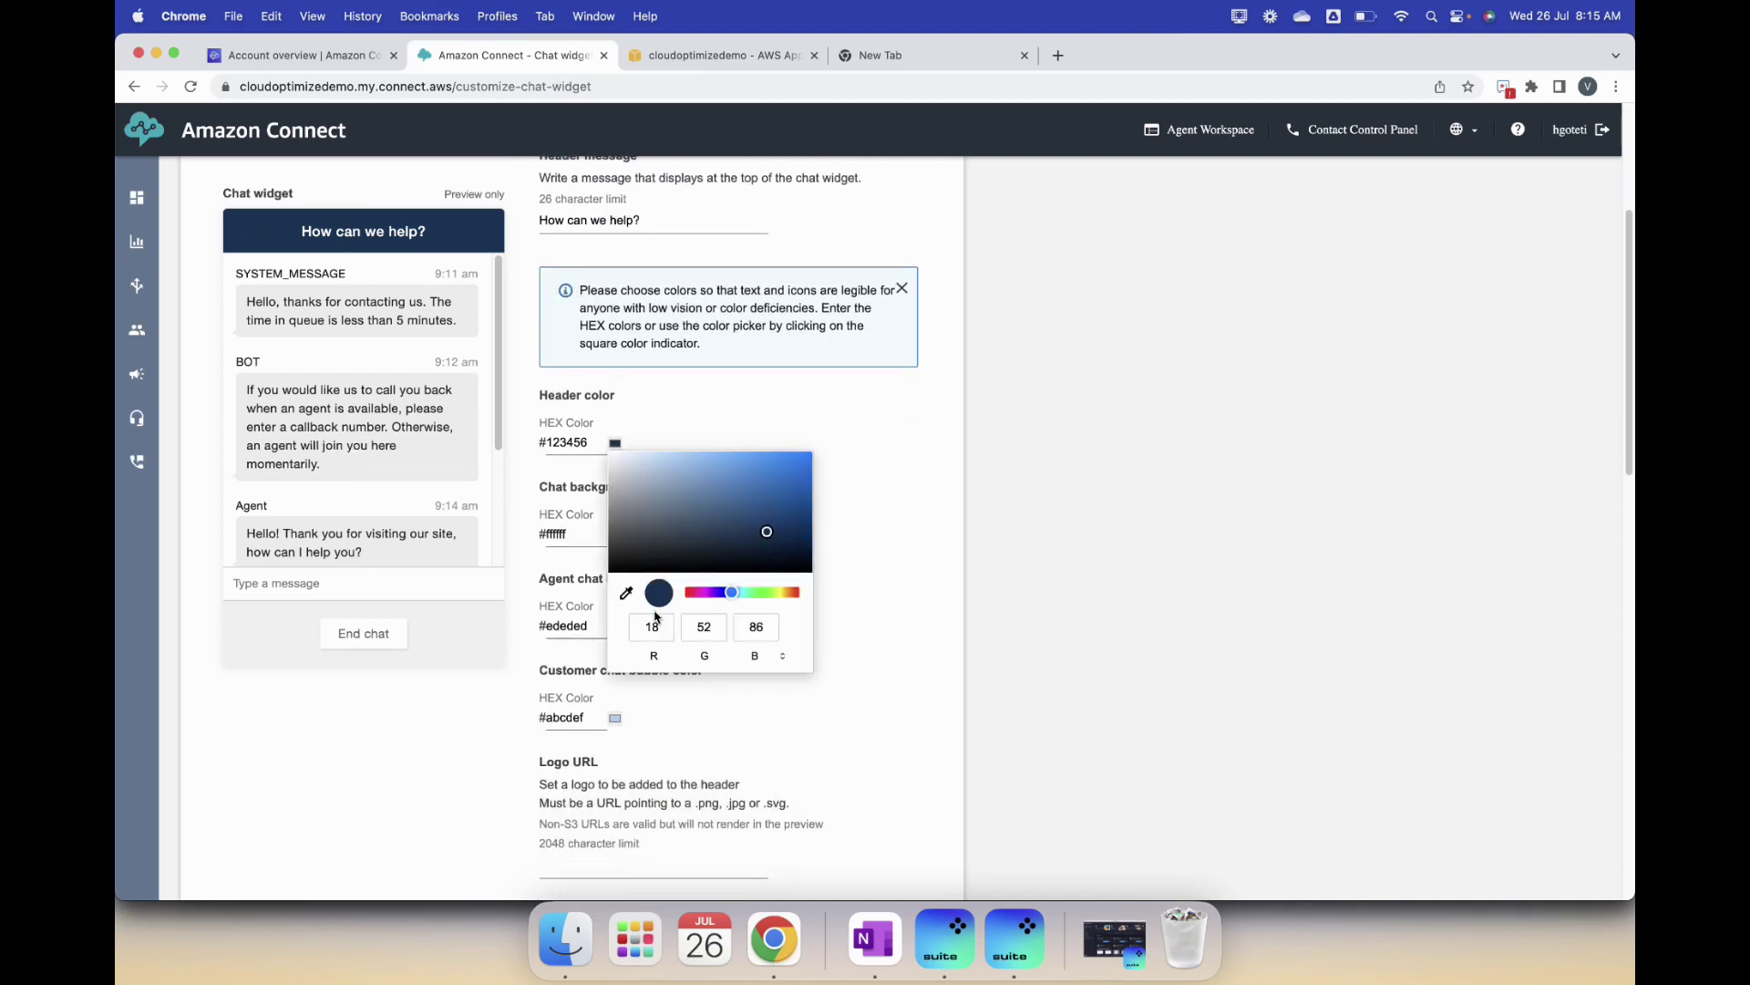
{"action": "left_click_drag", "start_coordinate": [767, 531], "coordinate": [729, 493]}
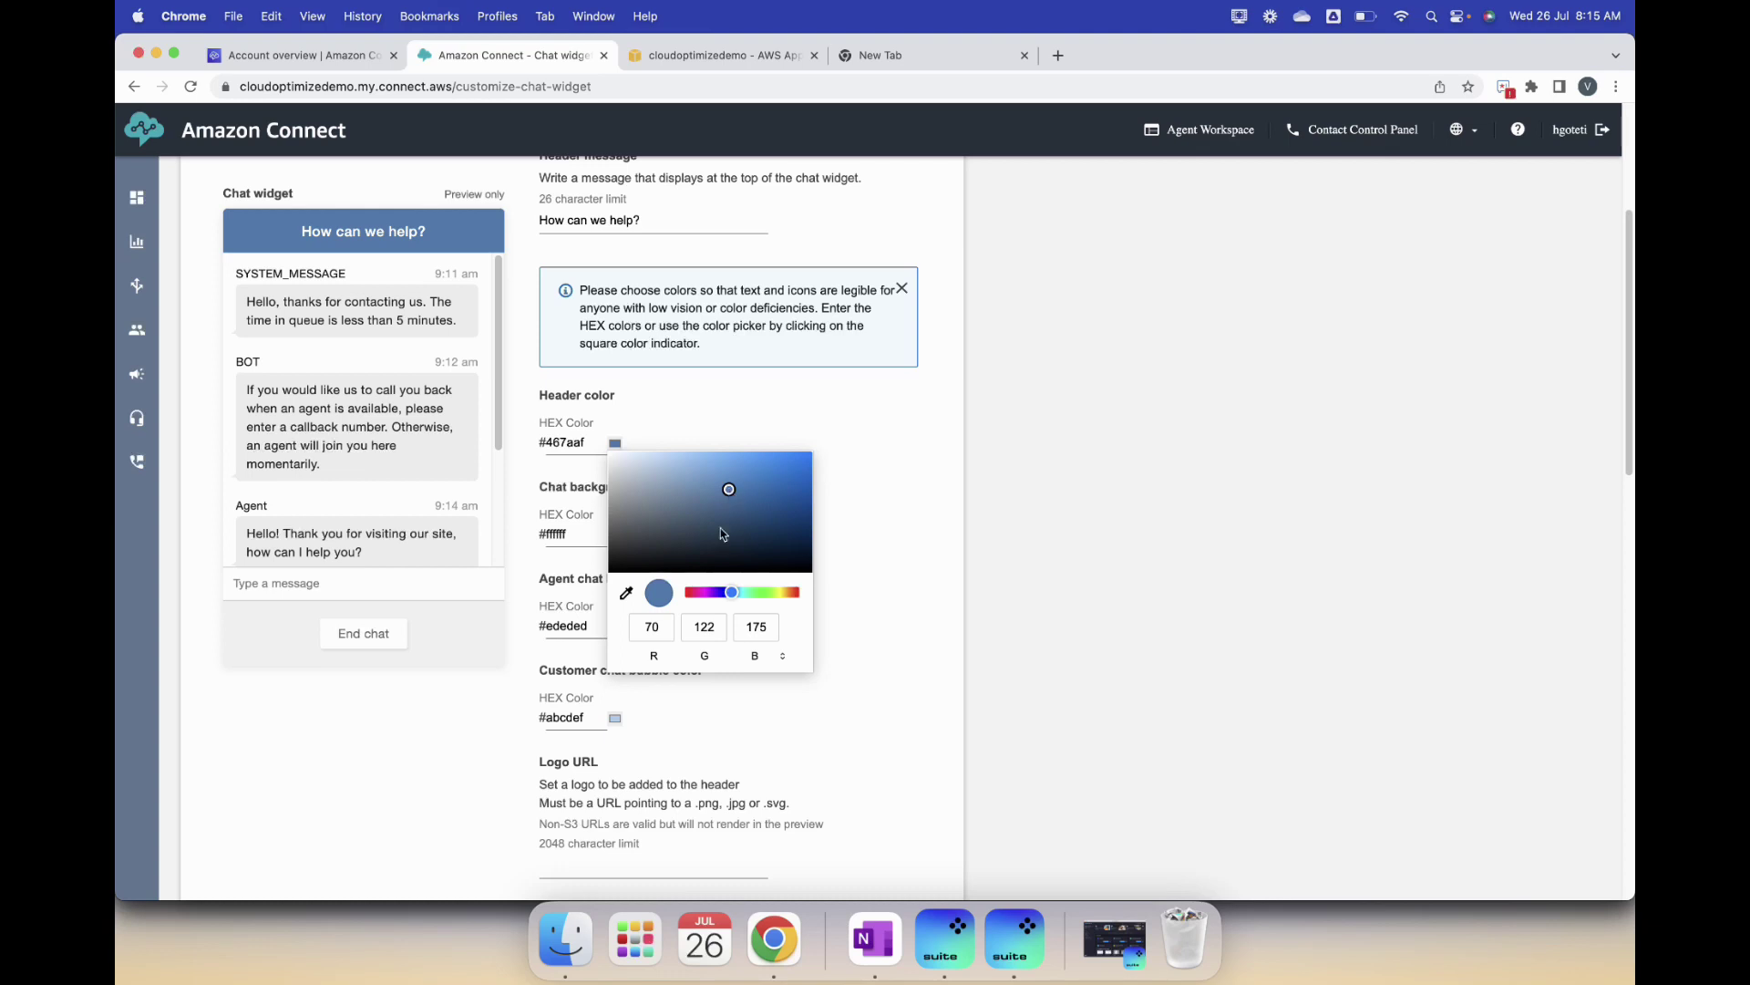
{"action": "left_click", "coordinate": [853, 629]}
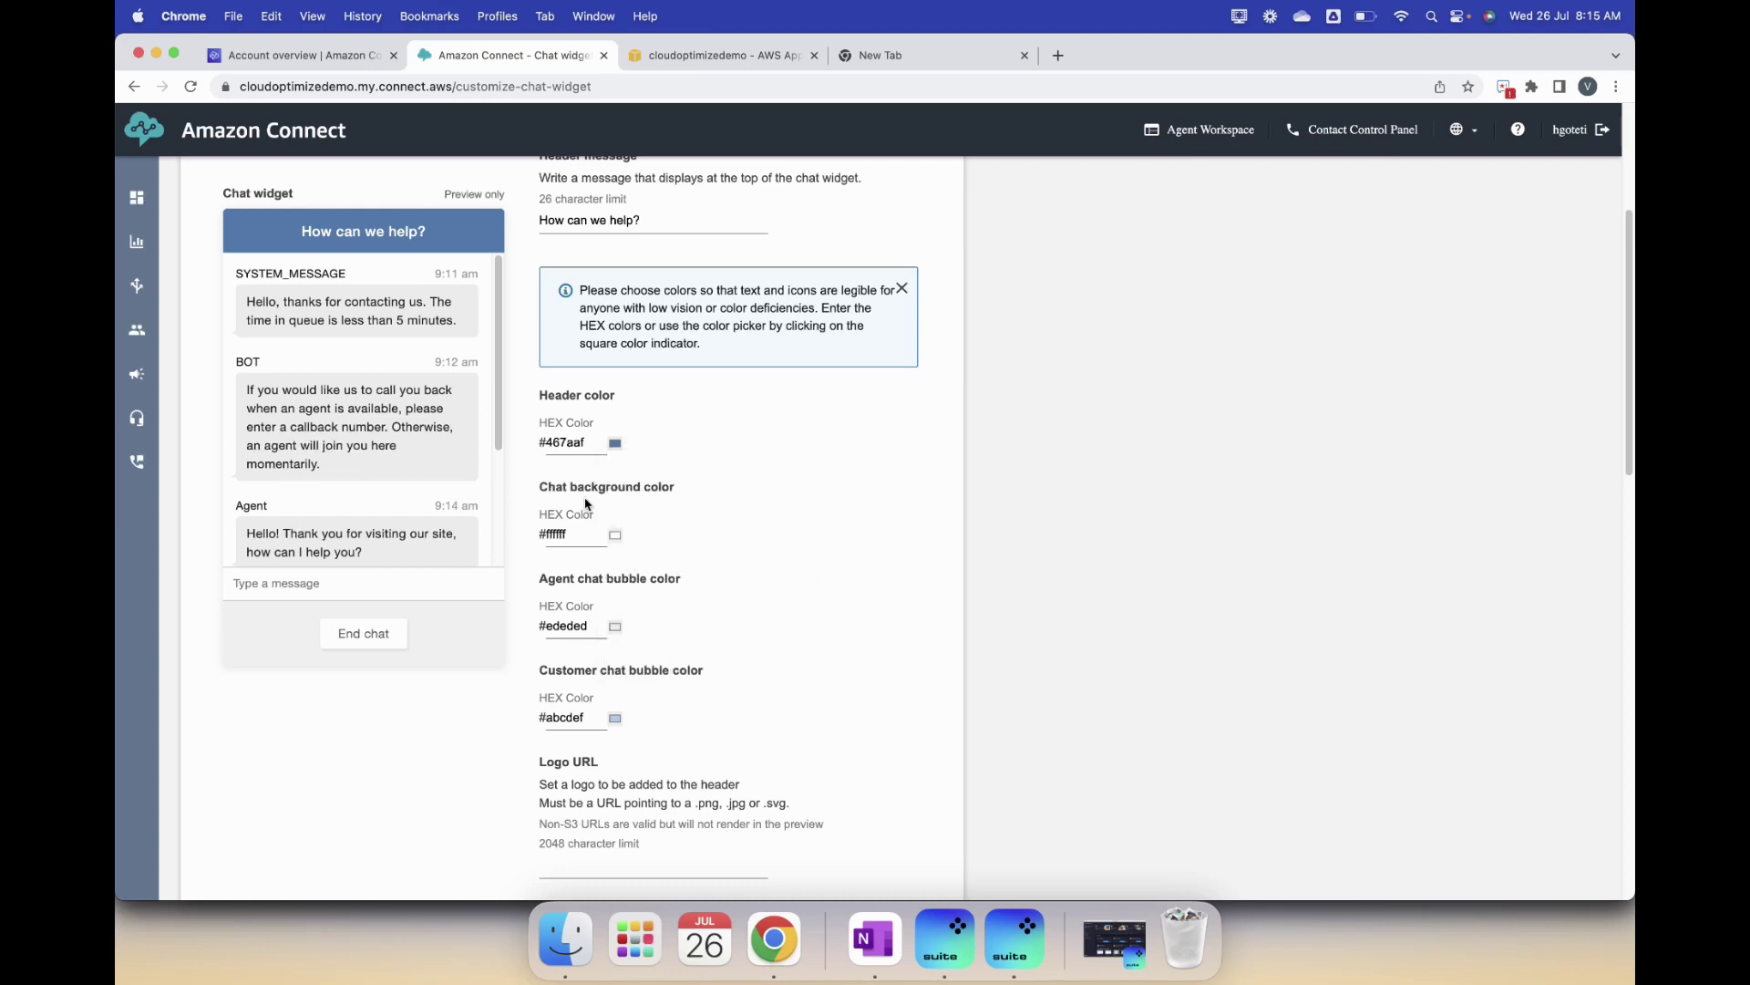
Step: Make the chat background light grey #f5f5f5
{"action": "left_click", "coordinate": [616, 535]}
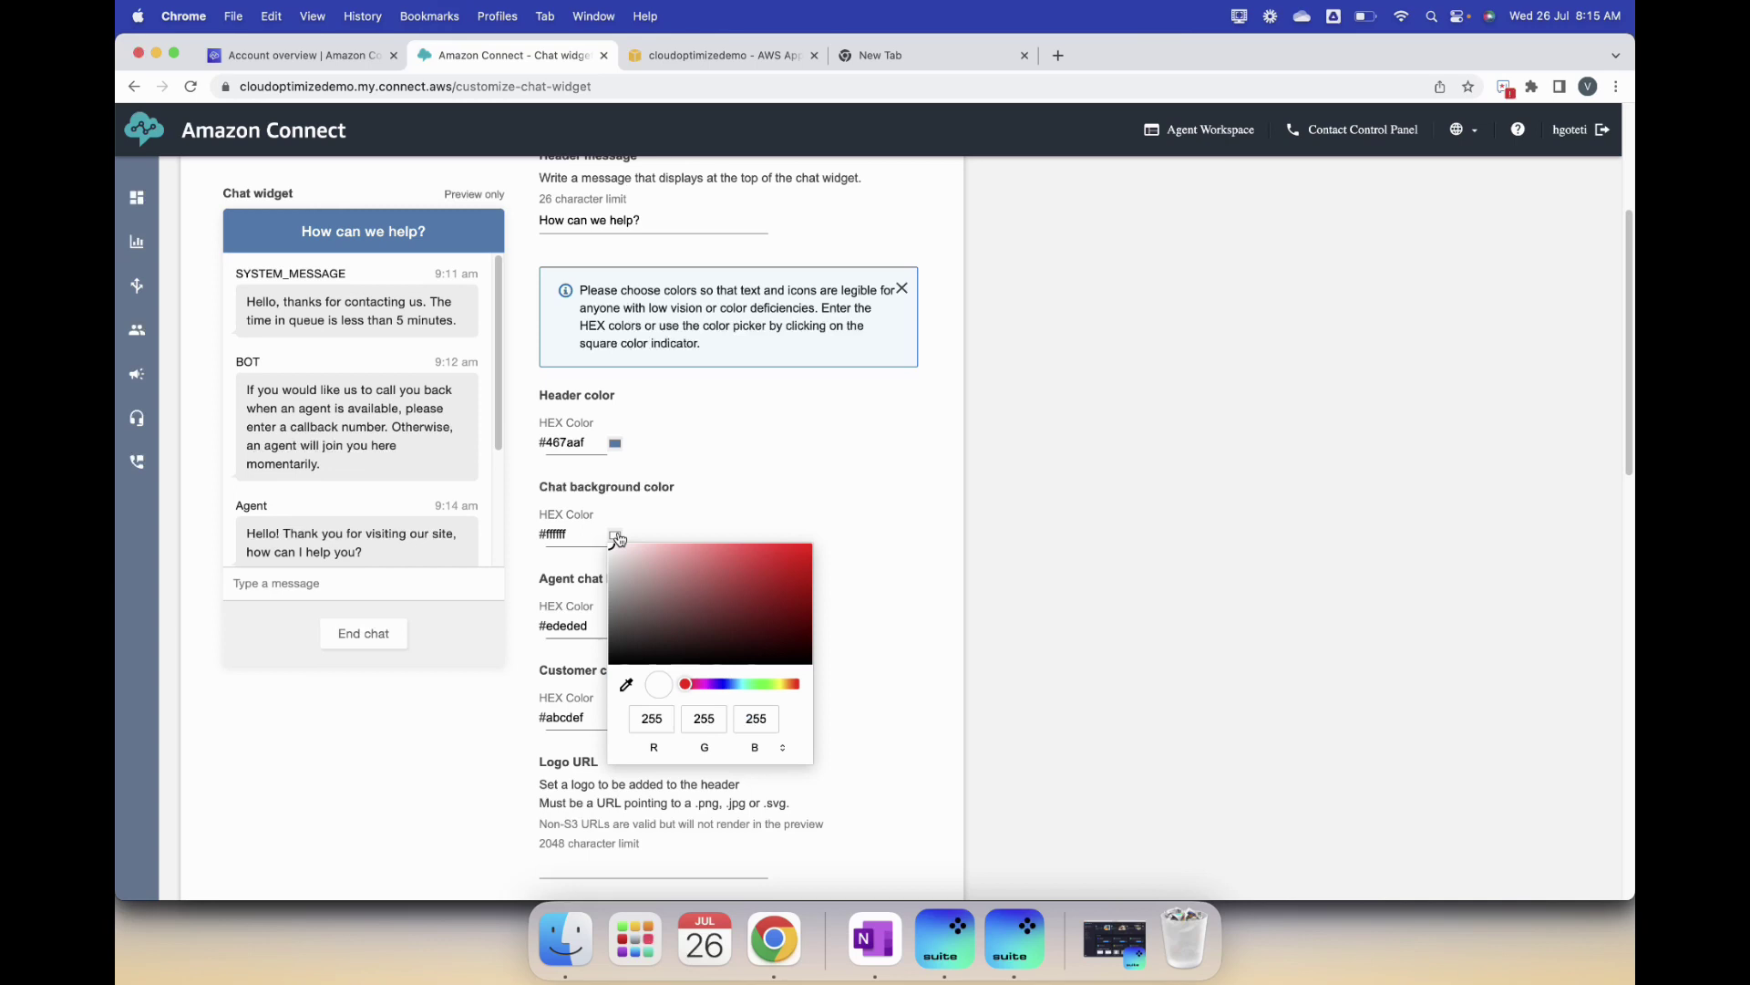
{"action": "left_click", "coordinate": [786, 592]}
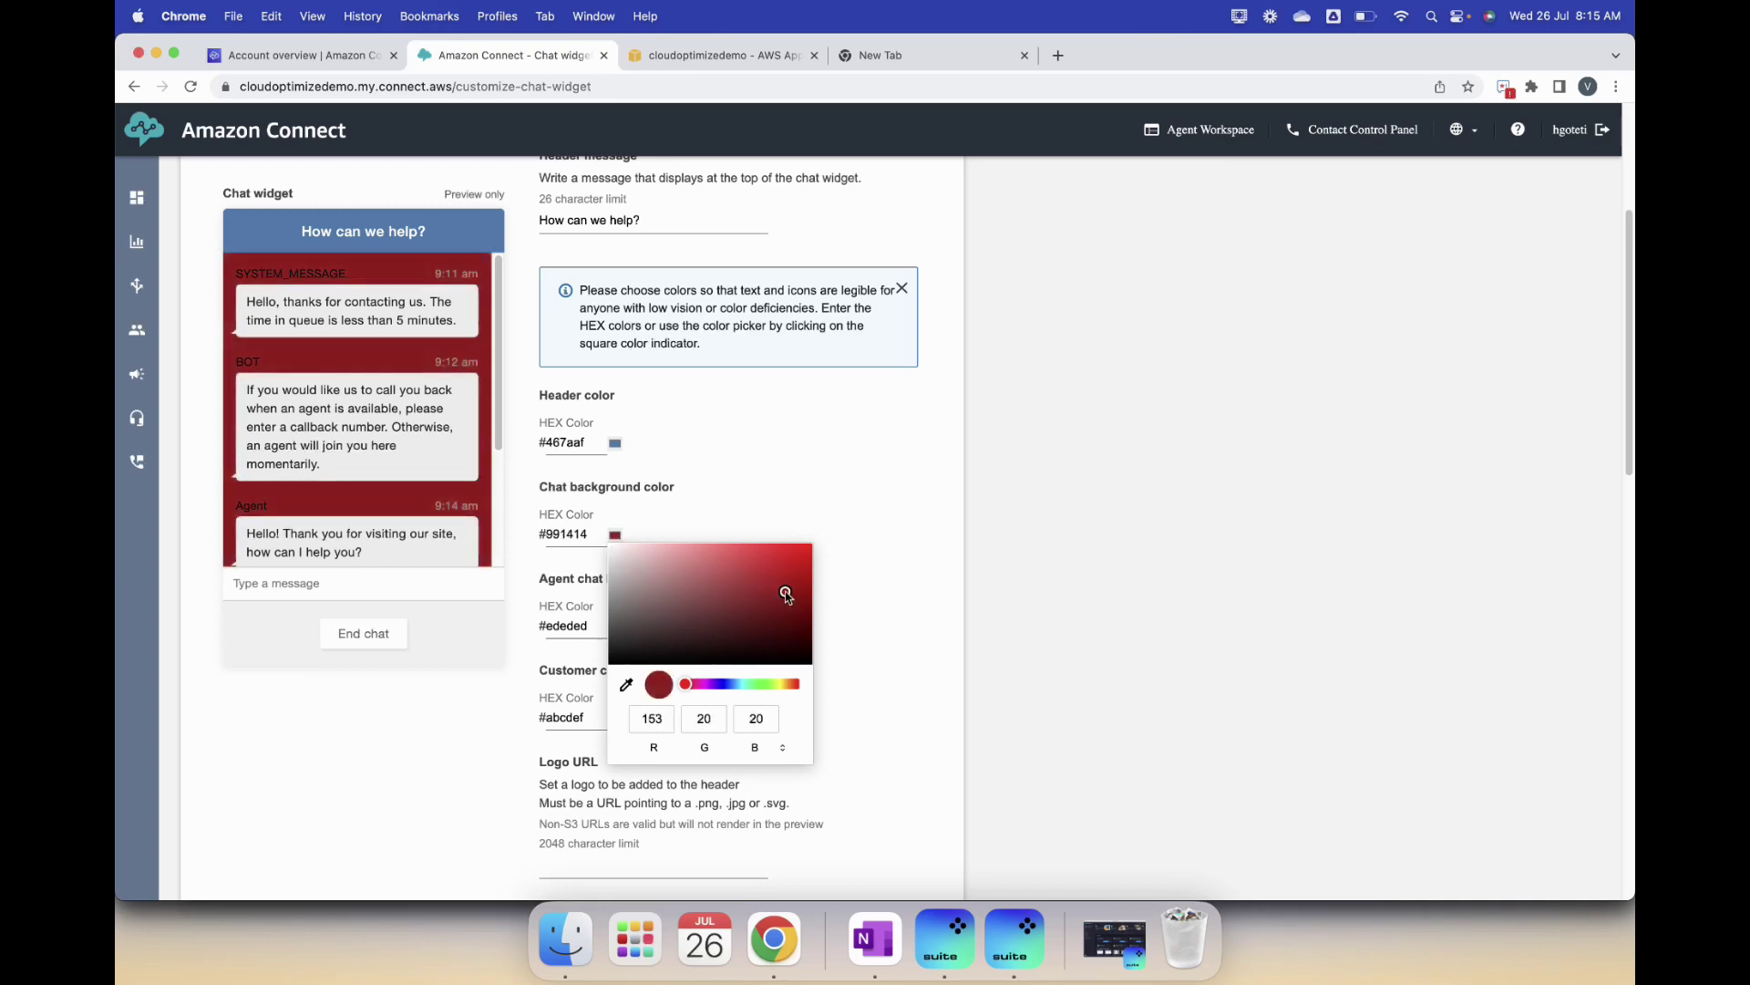
{"action": "left_click_drag", "start_coordinate": [782, 594], "coordinate": [612, 551]}
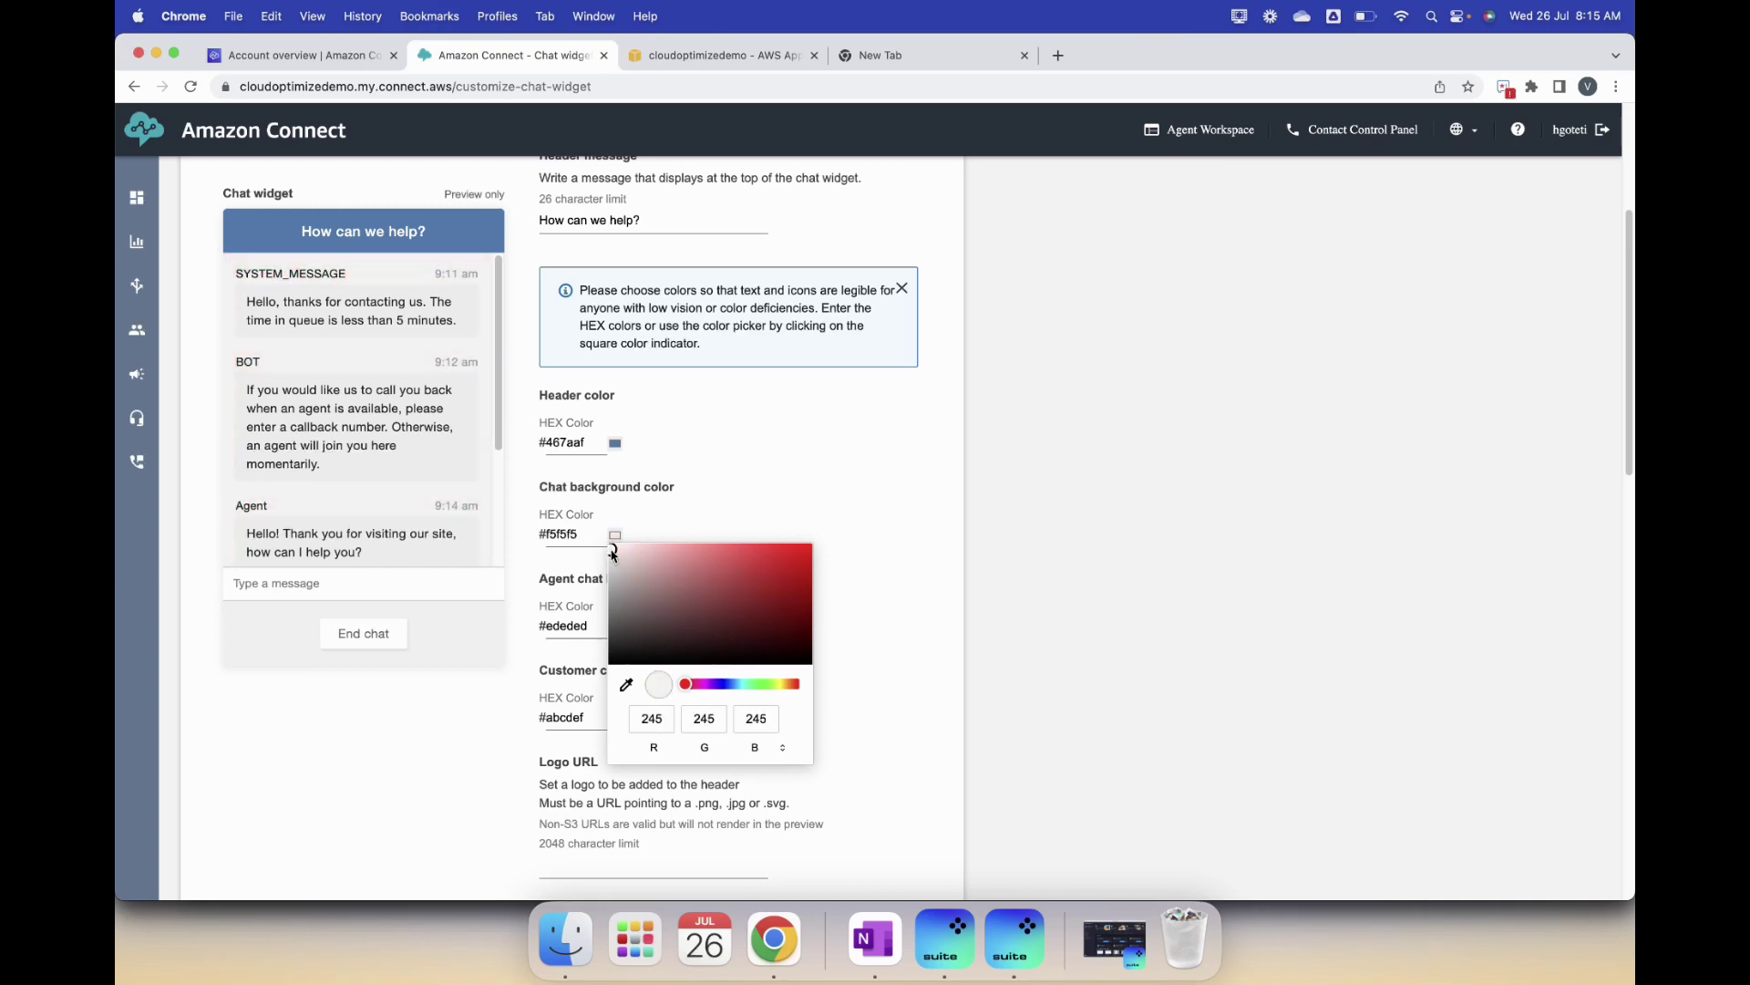
{"action": "left_click", "coordinate": [831, 537]}
{"action": "scroll", "coordinate": [831, 537], "scroll_direction": "down", "scroll_amount": 3}
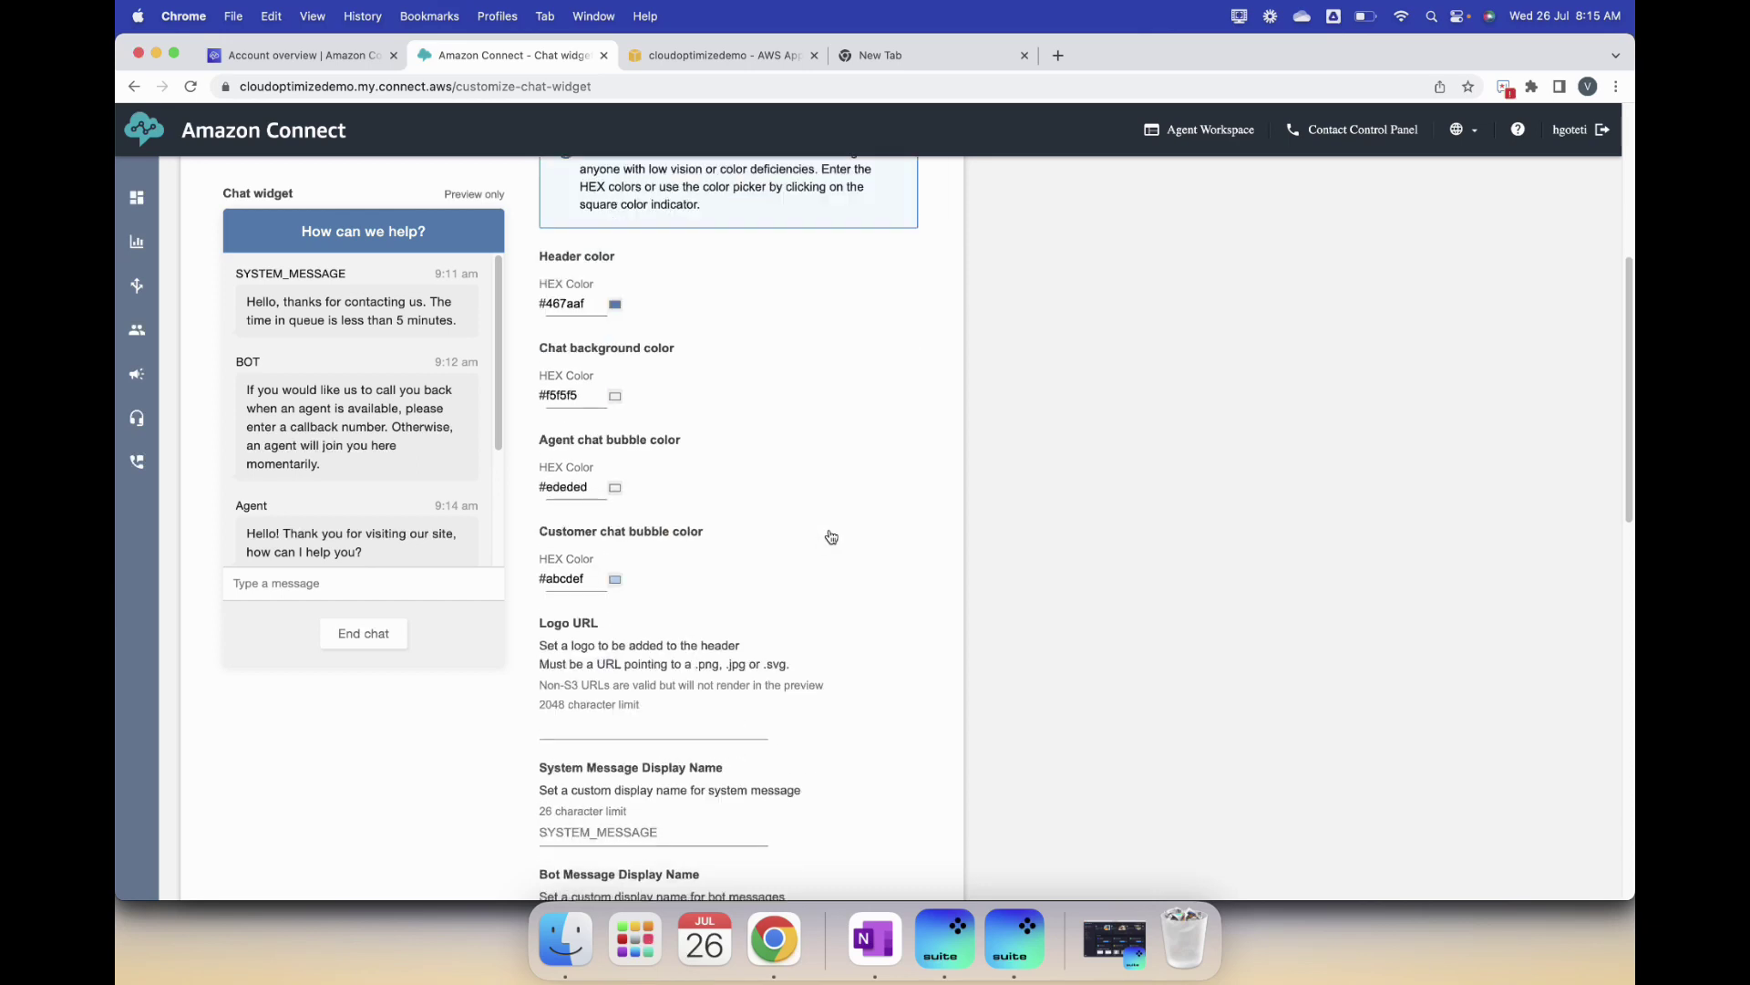
{"action": "scroll", "coordinate": [832, 537], "scroll_direction": "down", "scroll_amount": 2}
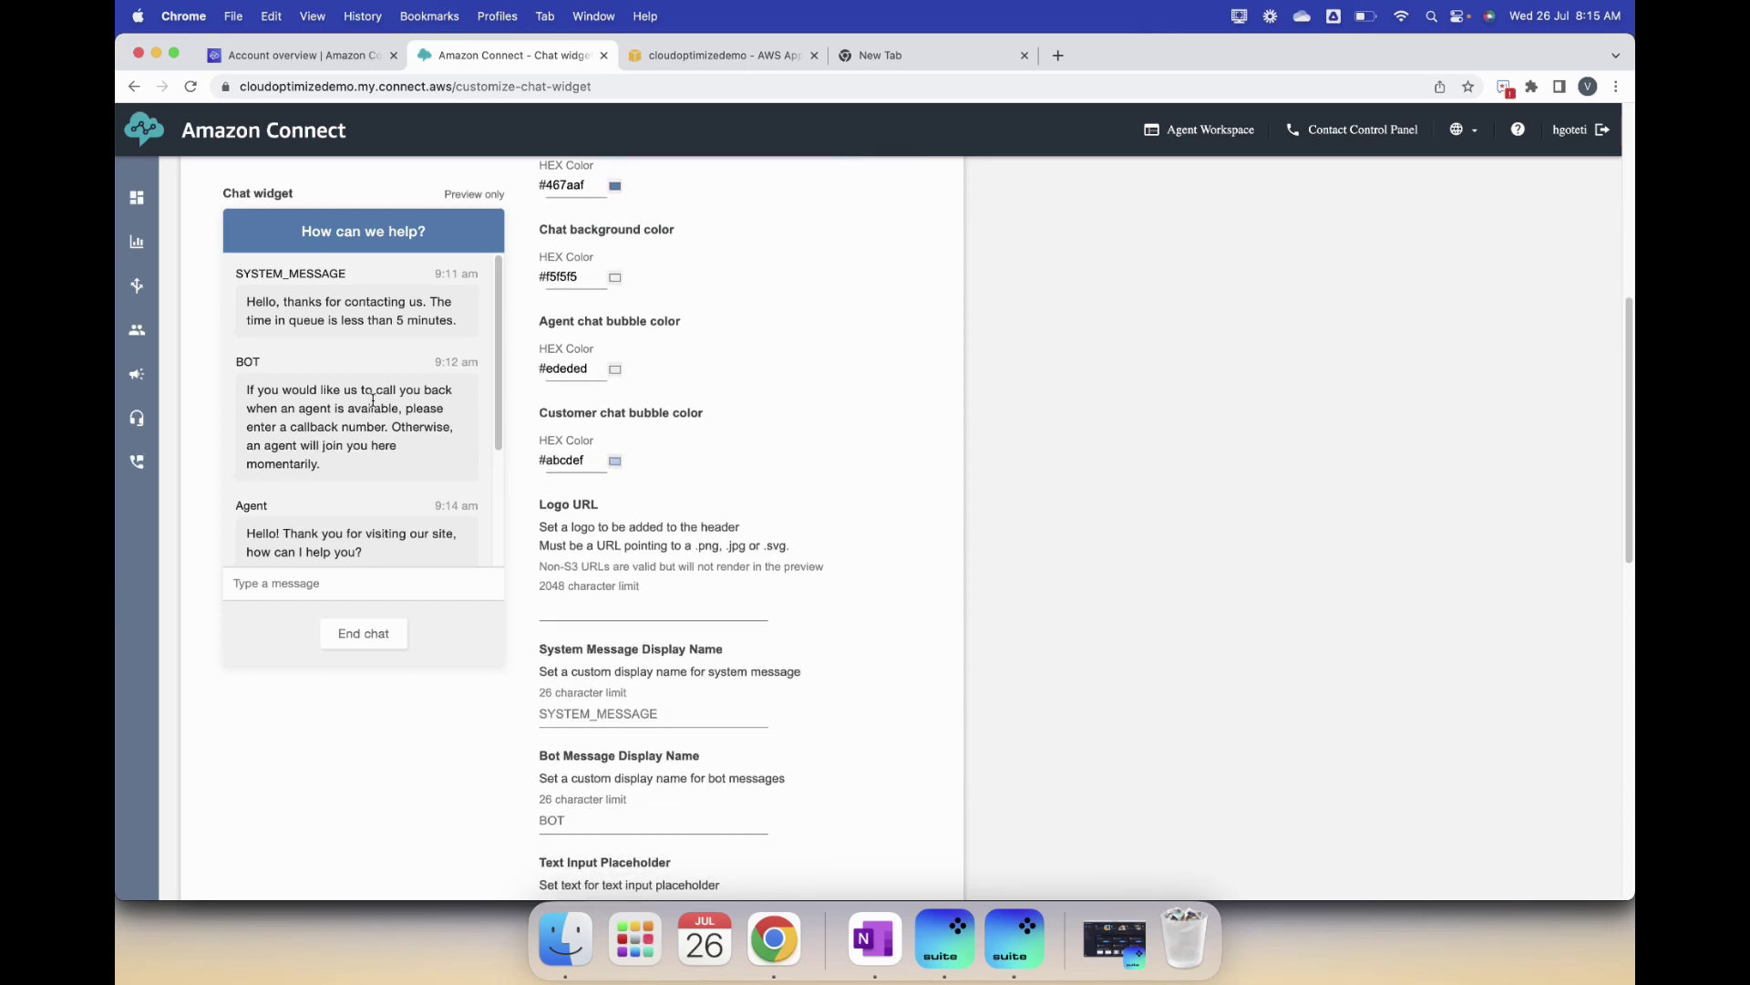
Step: Set the agent chat bubble colour to pale grey #e6e6e6
{"action": "left_click", "coordinate": [615, 370]}
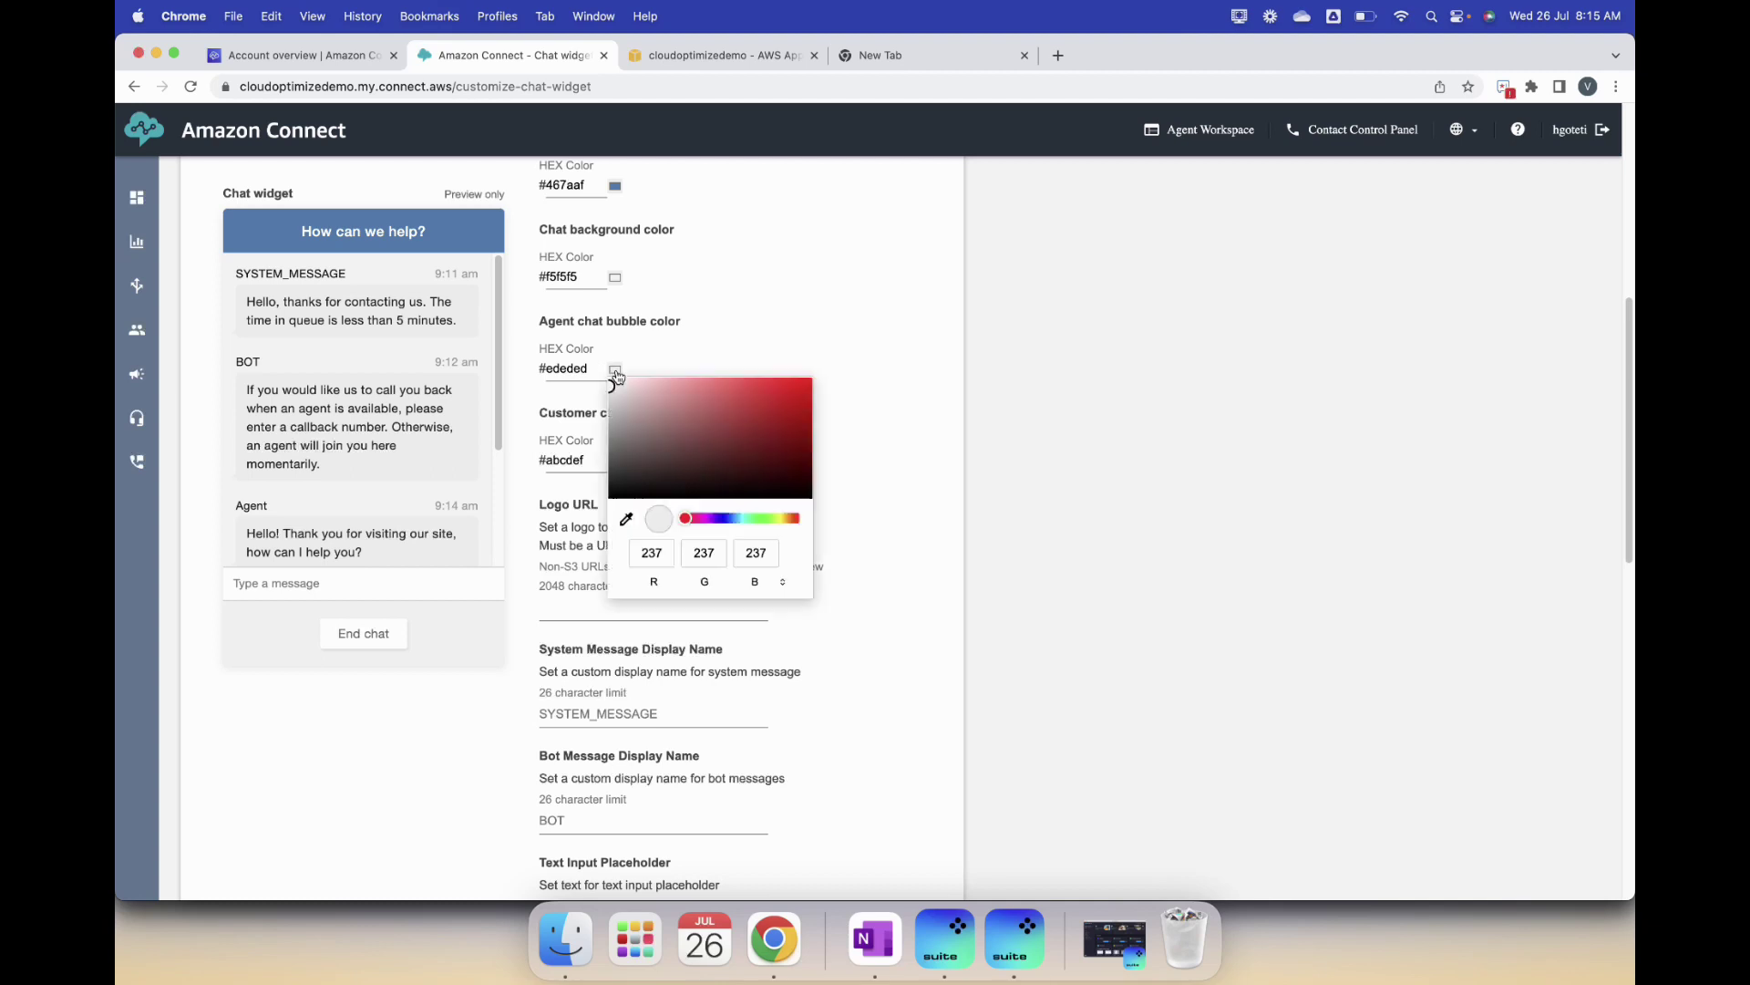
{"action": "left_click", "coordinate": [776, 406]}
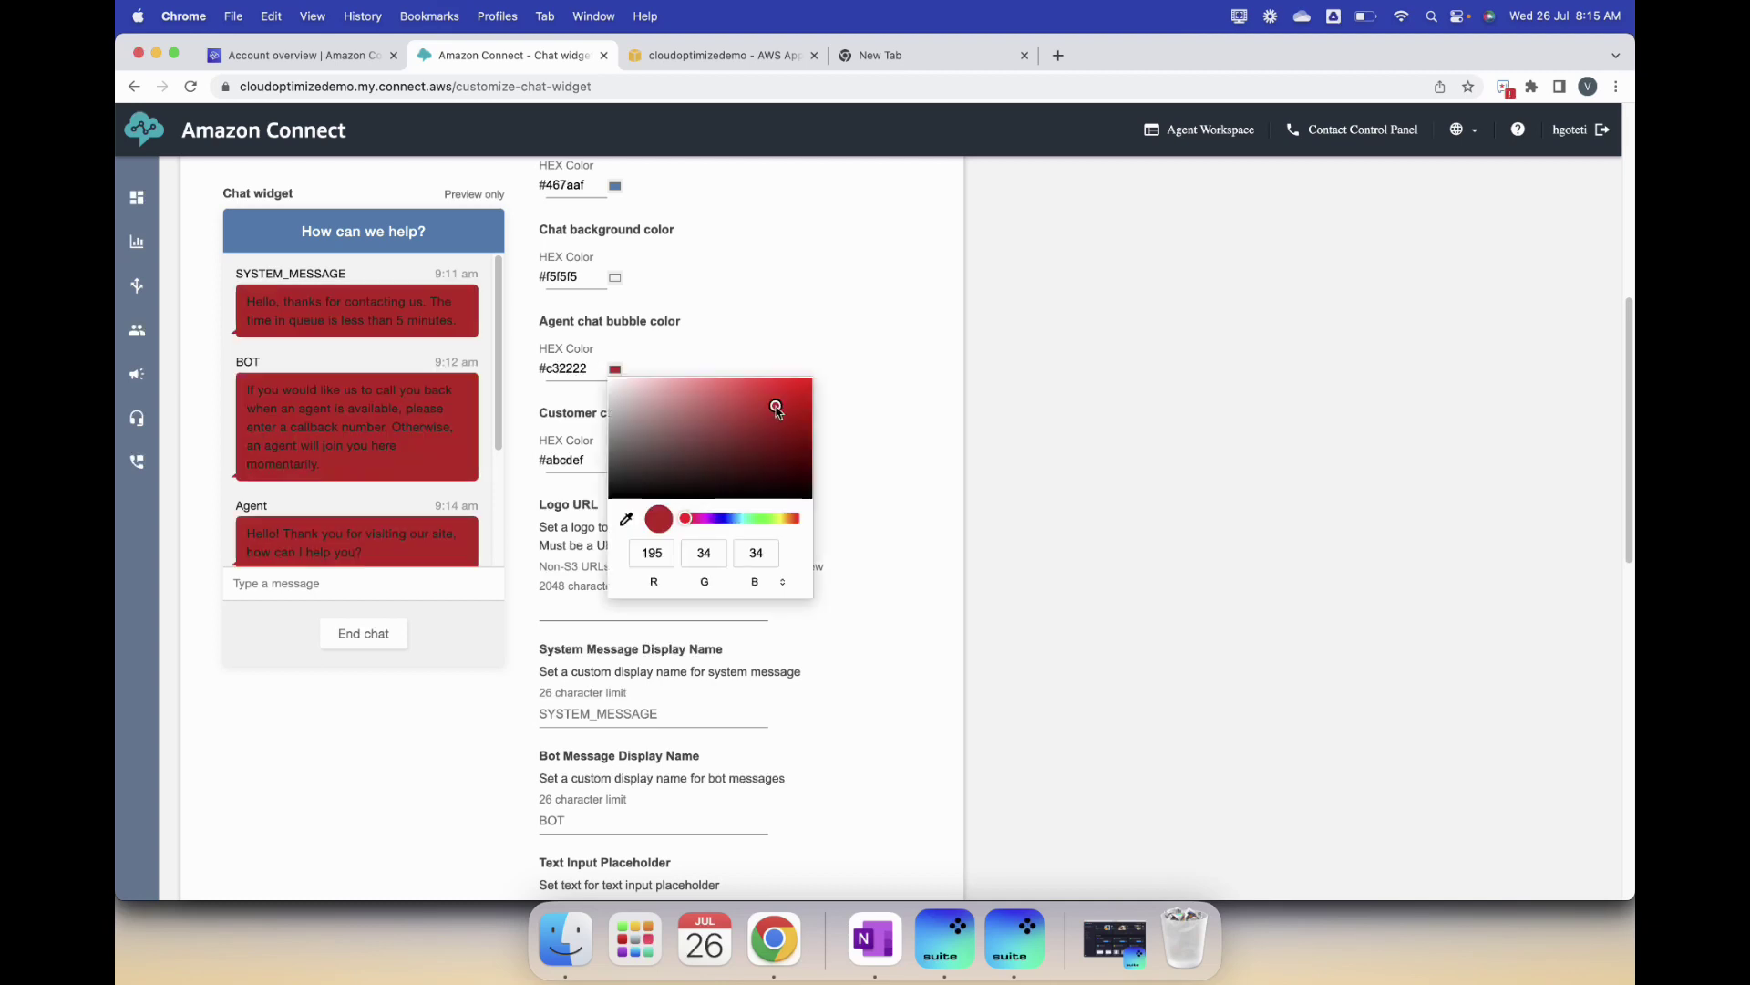
{"action": "left_click_drag", "start_coordinate": [615, 390], "coordinate": [611, 394]}
{"action": "left_click", "coordinate": [870, 474]}
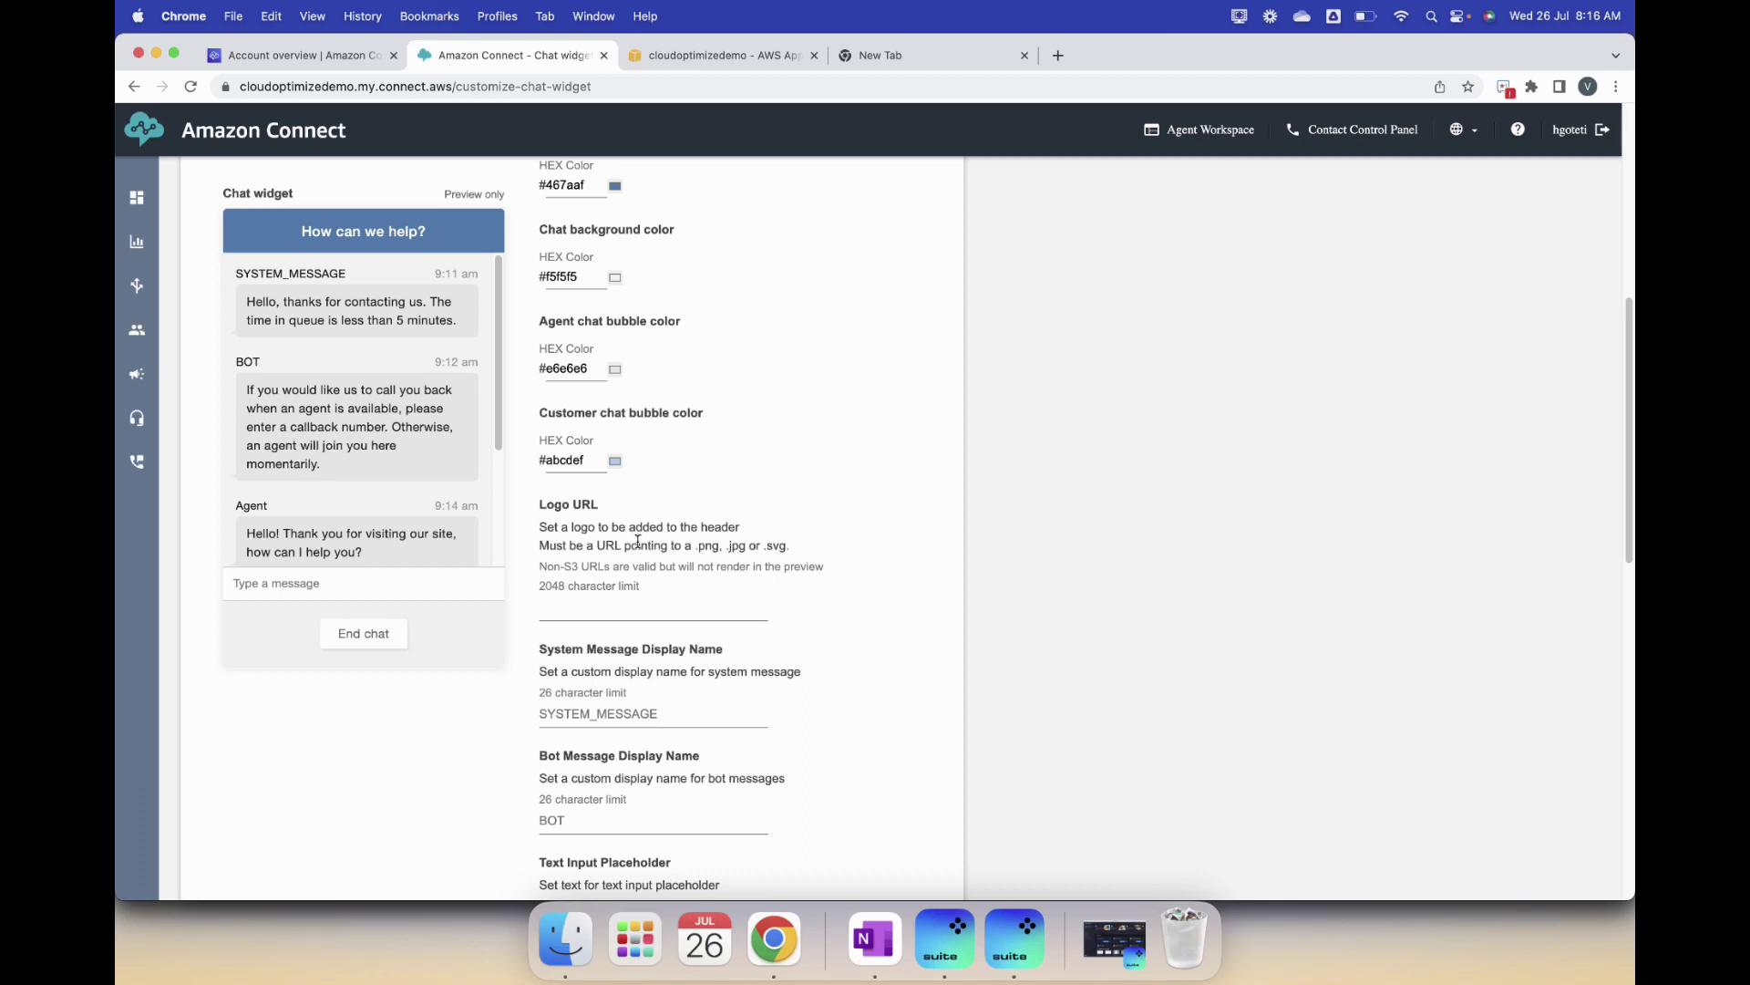
Step: Open S3 in a new tab and browse to CloudOptimizeLogoEdited.png in the cloudoptimizeuspublic bucket
{"action": "left_click", "coordinate": [356, 63]}
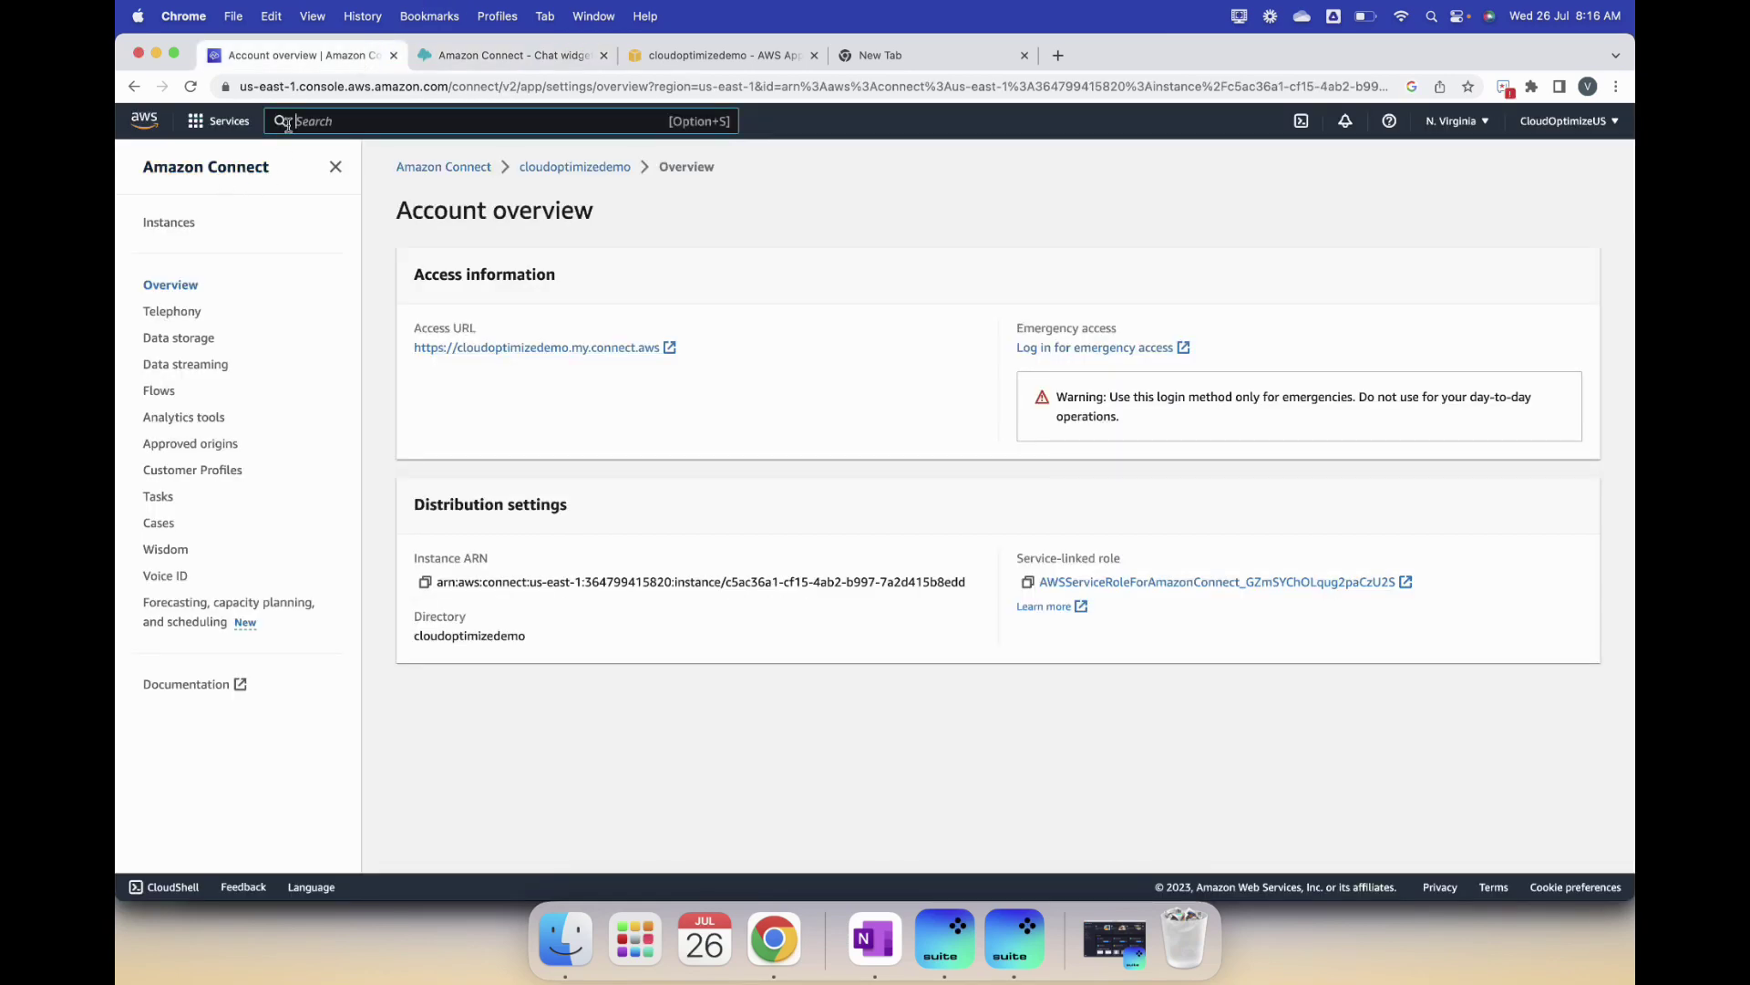
{"action": "left_click", "coordinate": [219, 121]}
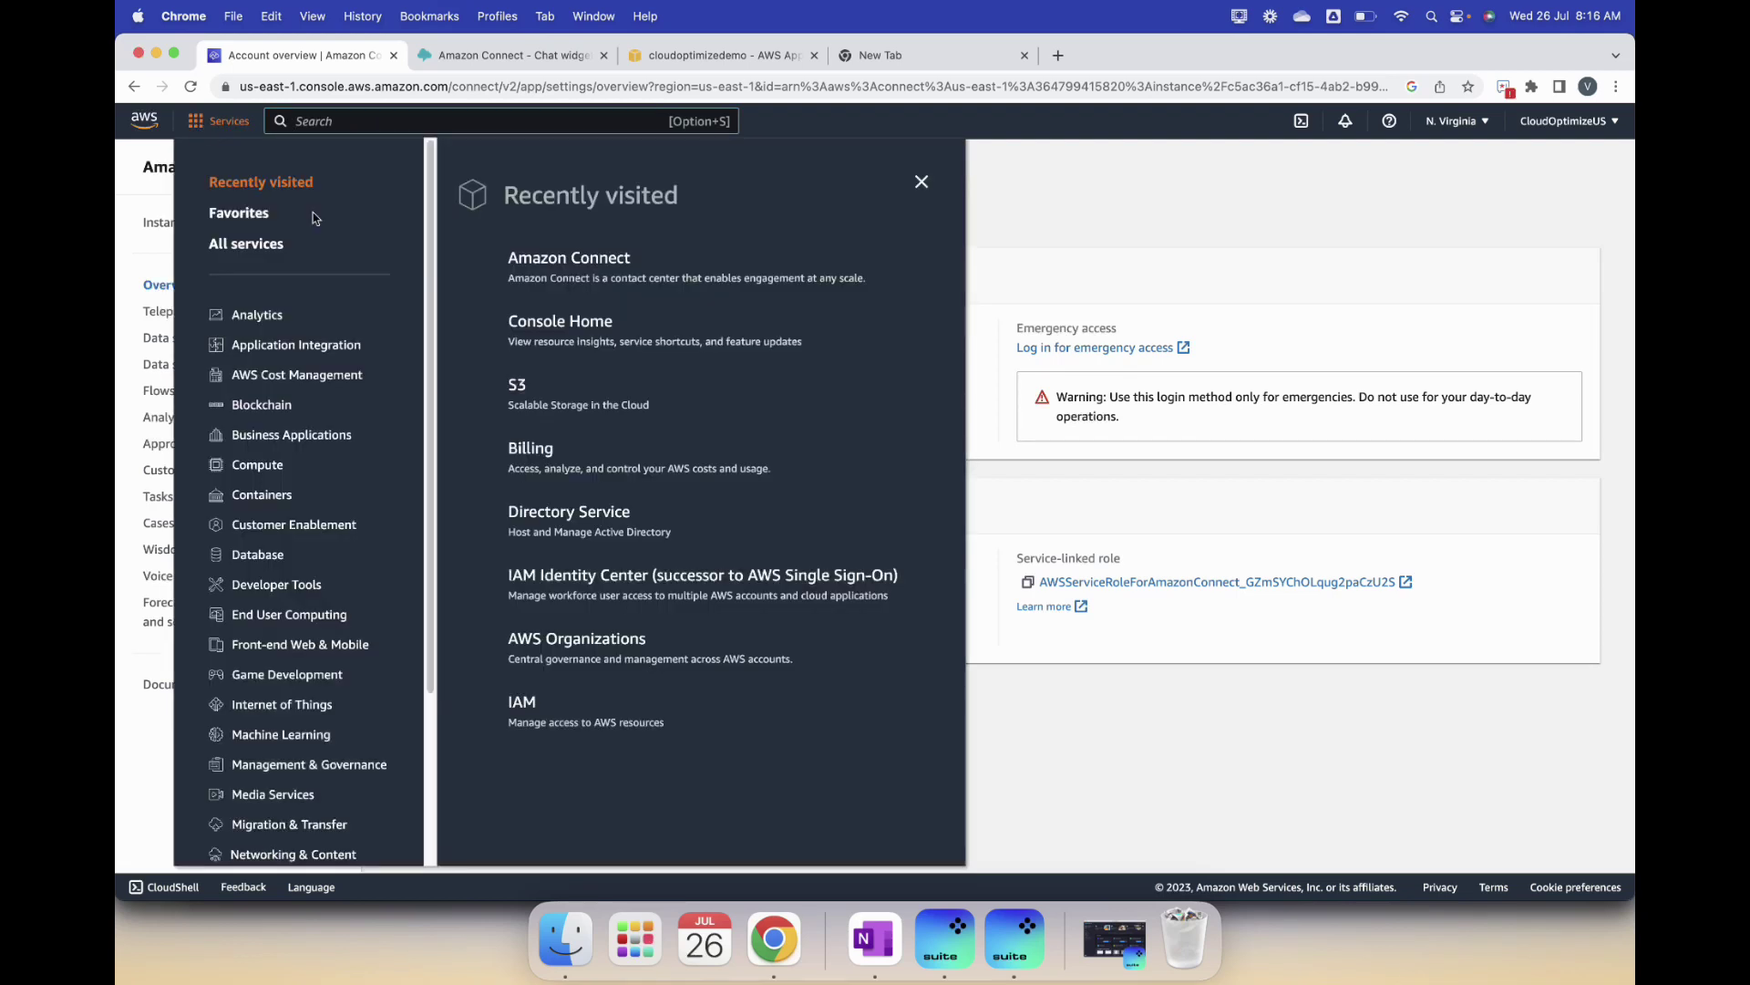
{"action": "right_click", "coordinate": [519, 389]}
{"action": "left_click", "coordinate": [548, 396]}
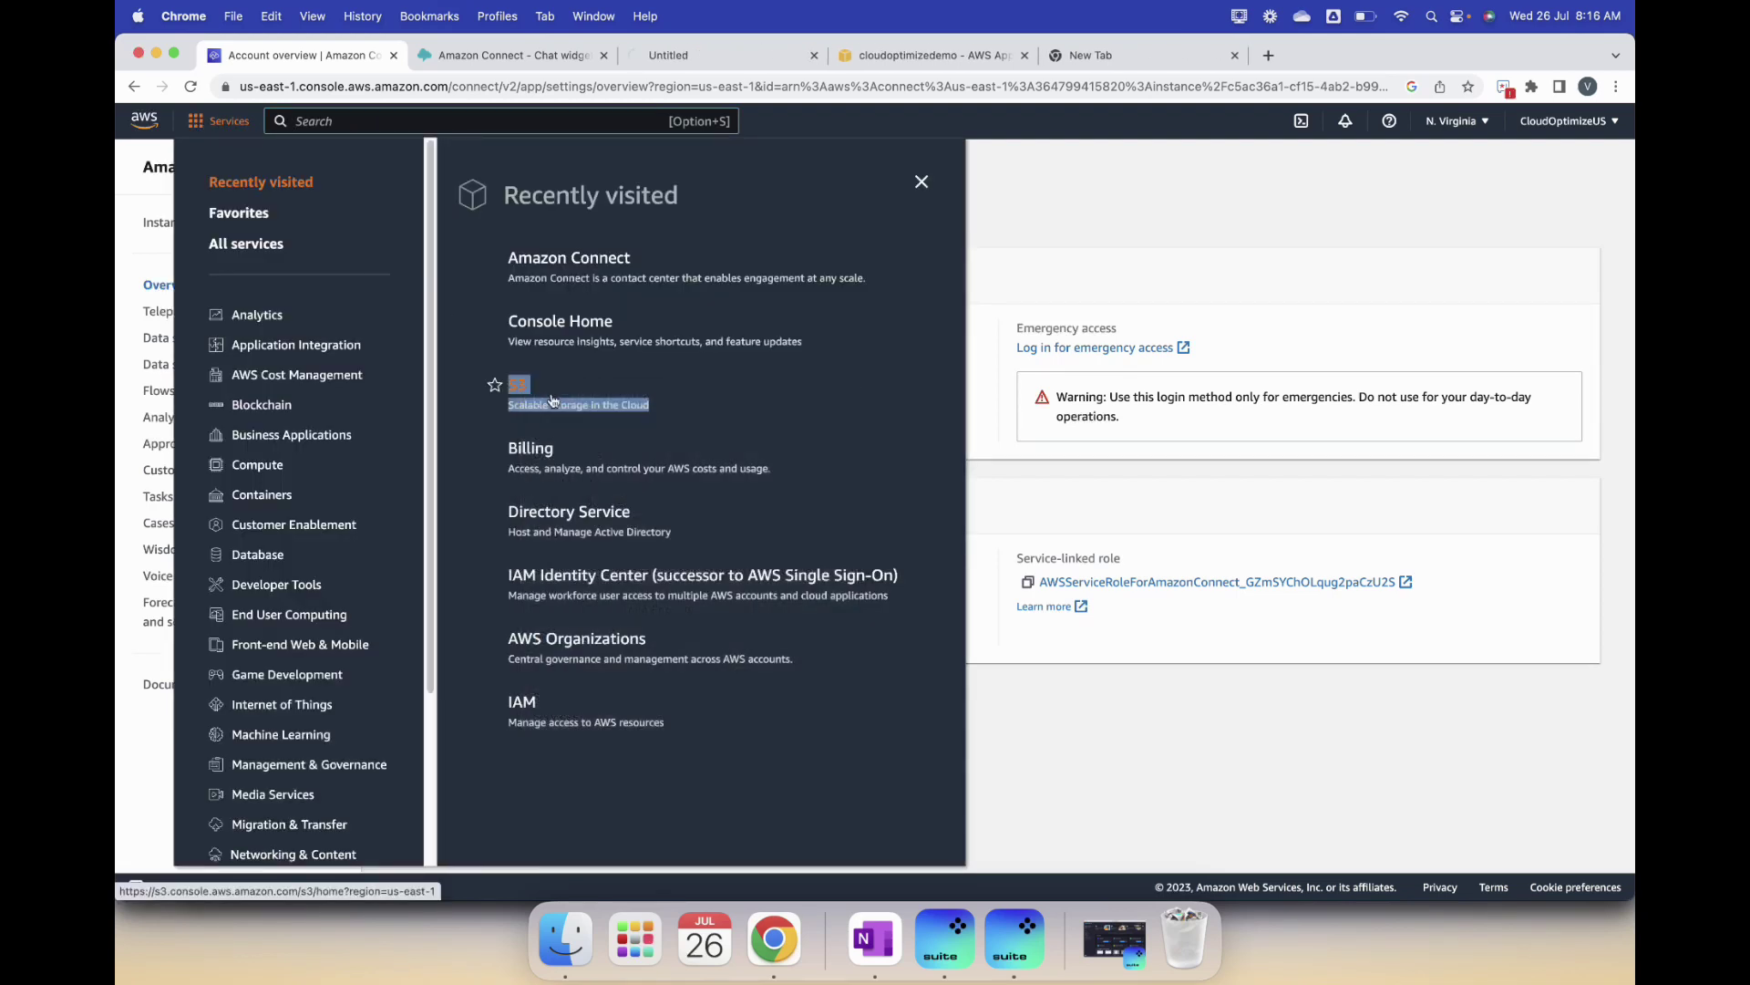
{"action": "left_click", "coordinate": [749, 55]}
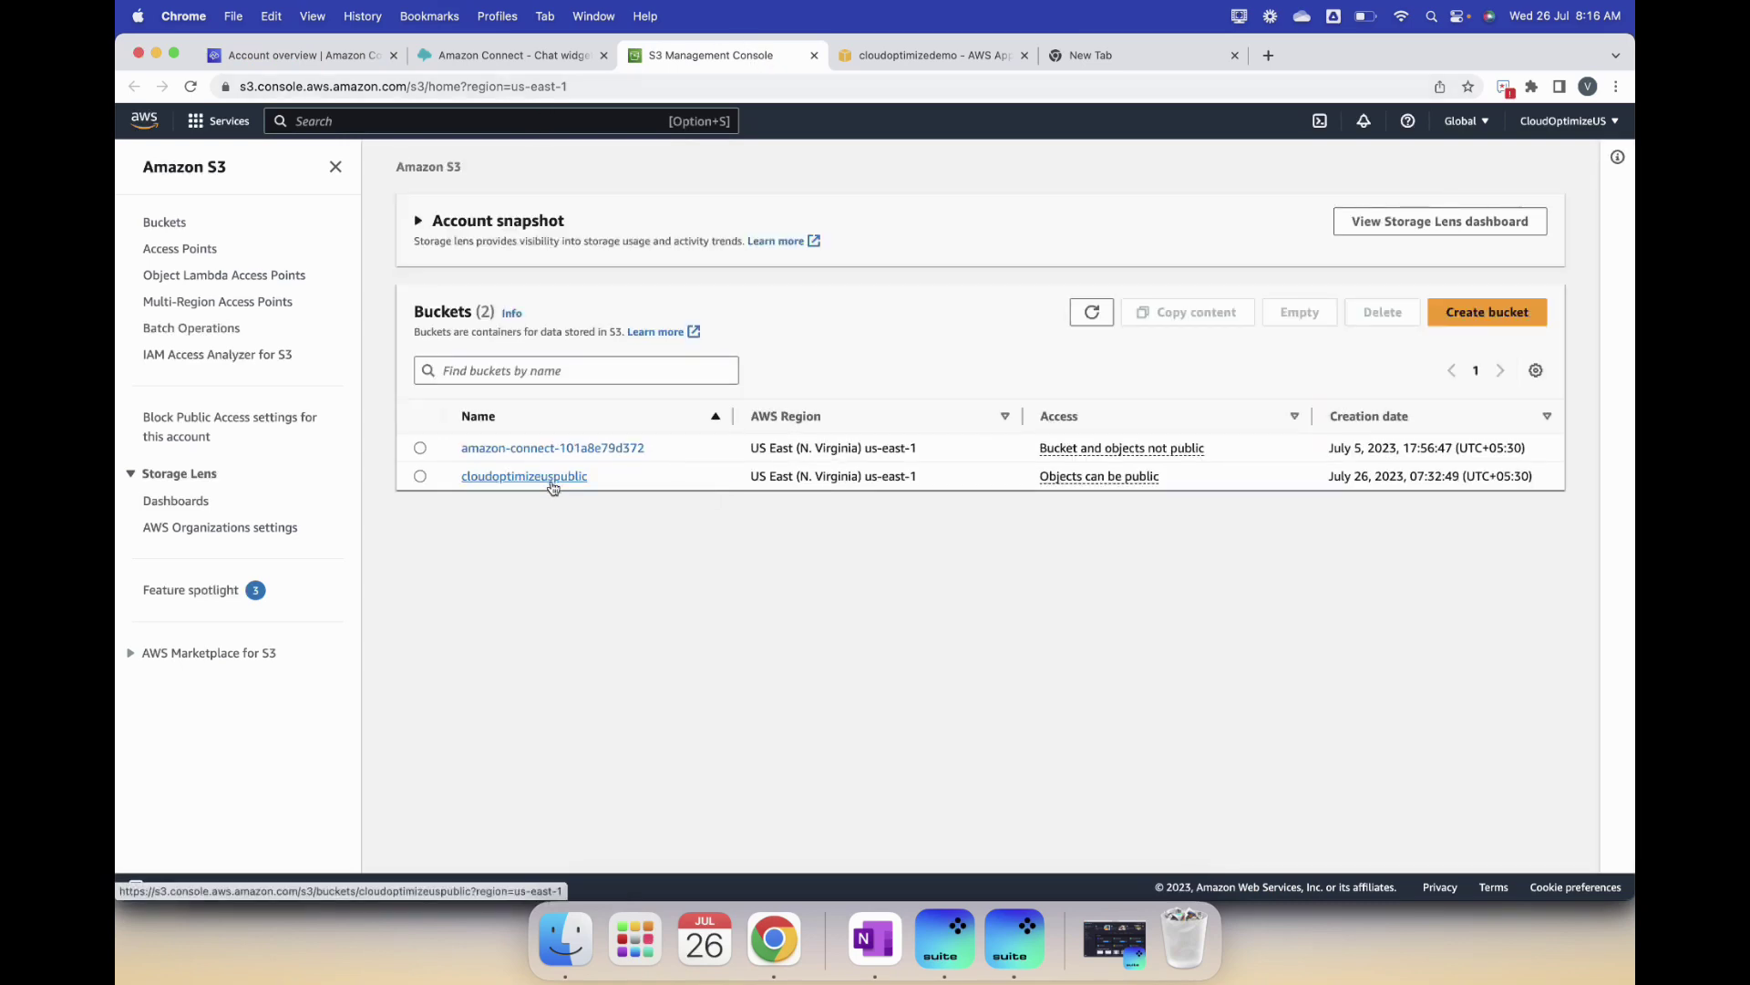
{"action": "left_click", "coordinate": [552, 483]}
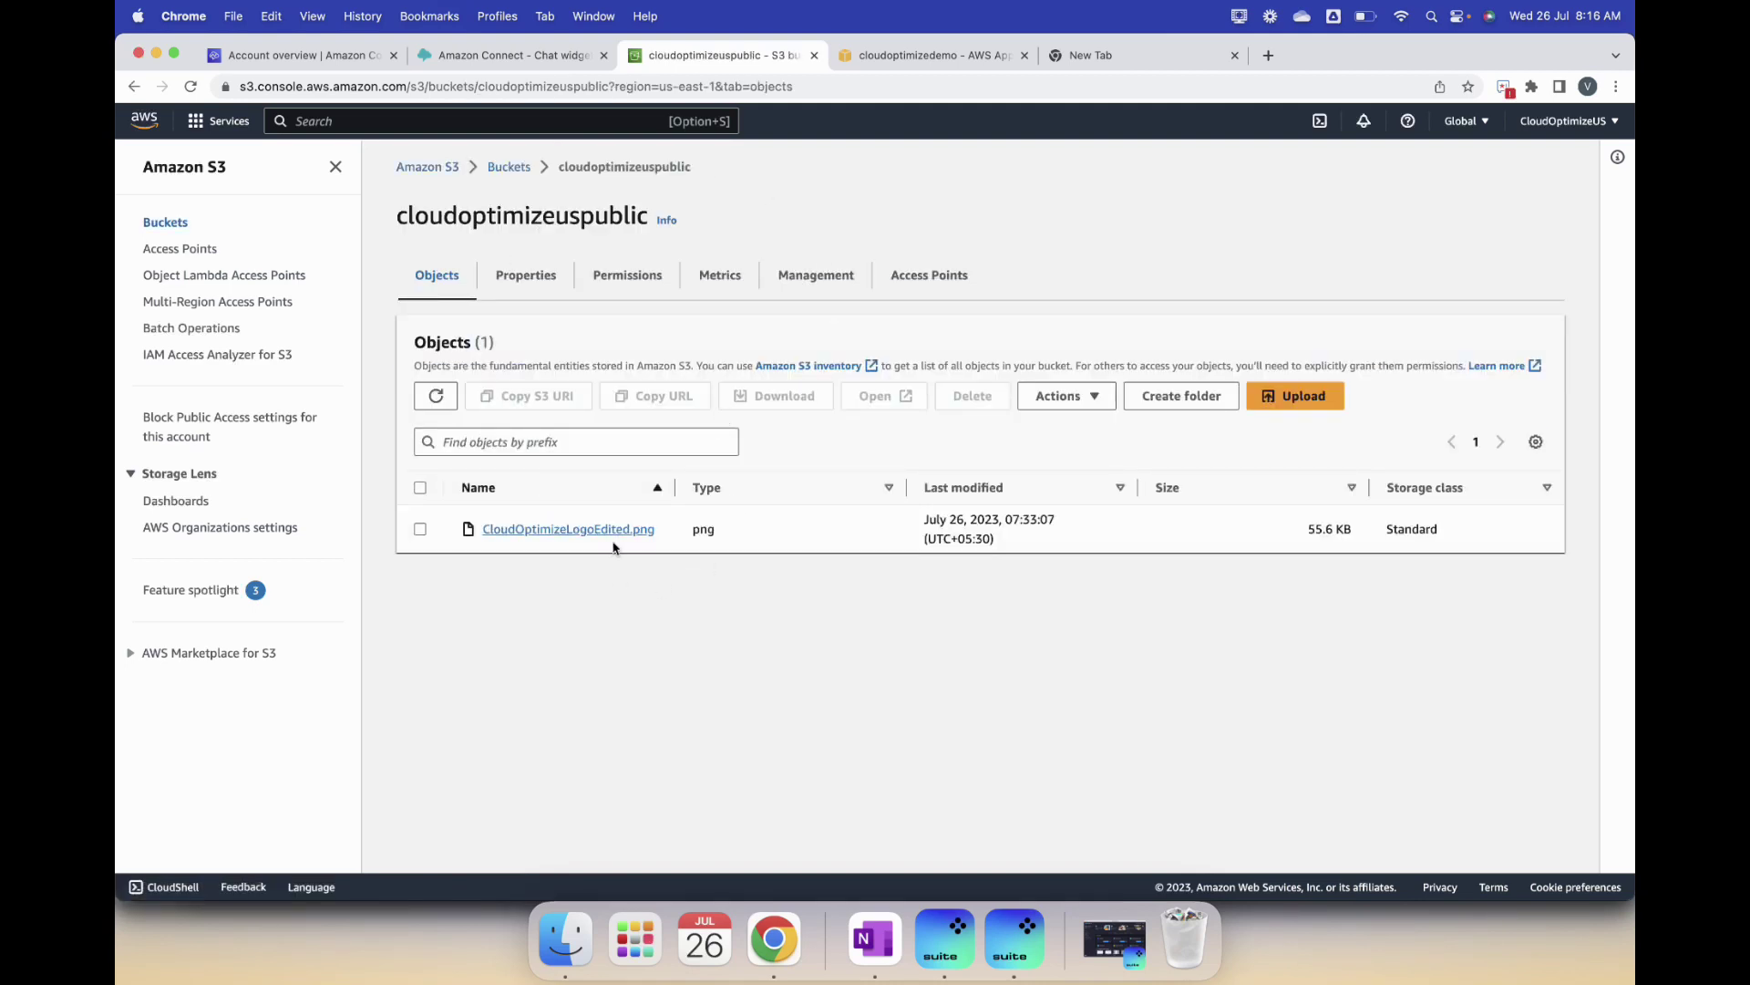
{"action": "left_click", "coordinate": [556, 535]}
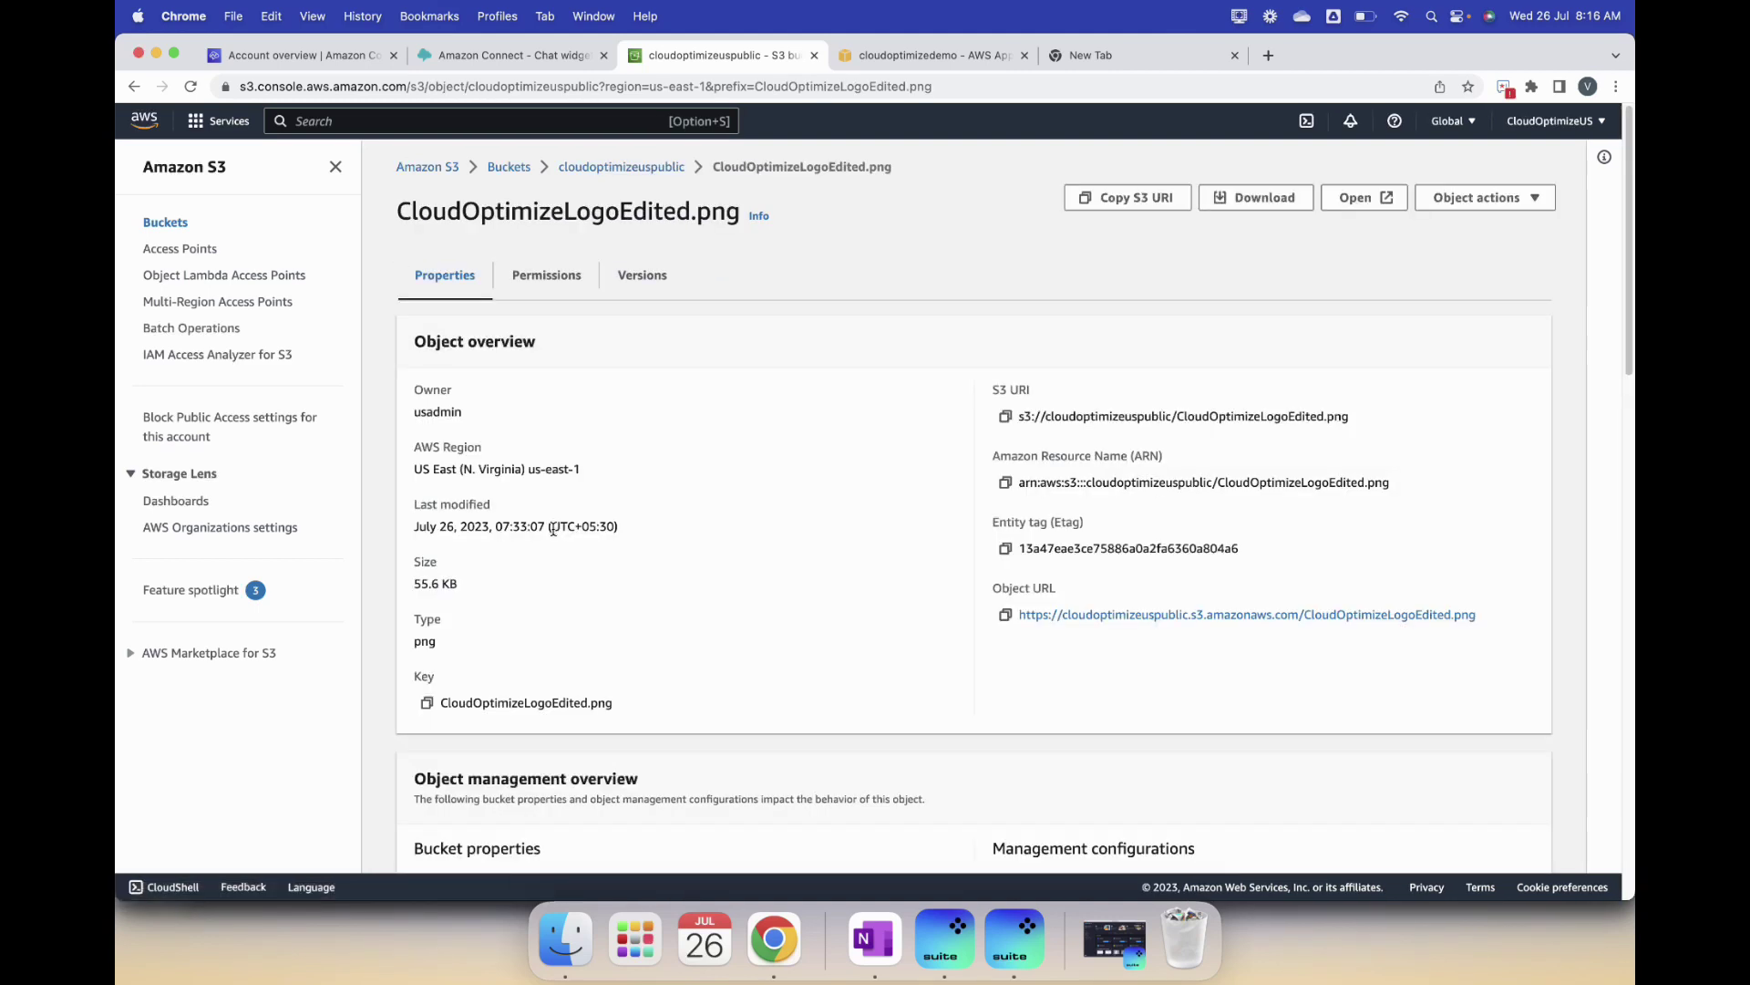
Step: Open the logo's object URL in a new tab to check whether it is publicly reachable
{"action": "right_click", "coordinate": [1225, 617]}
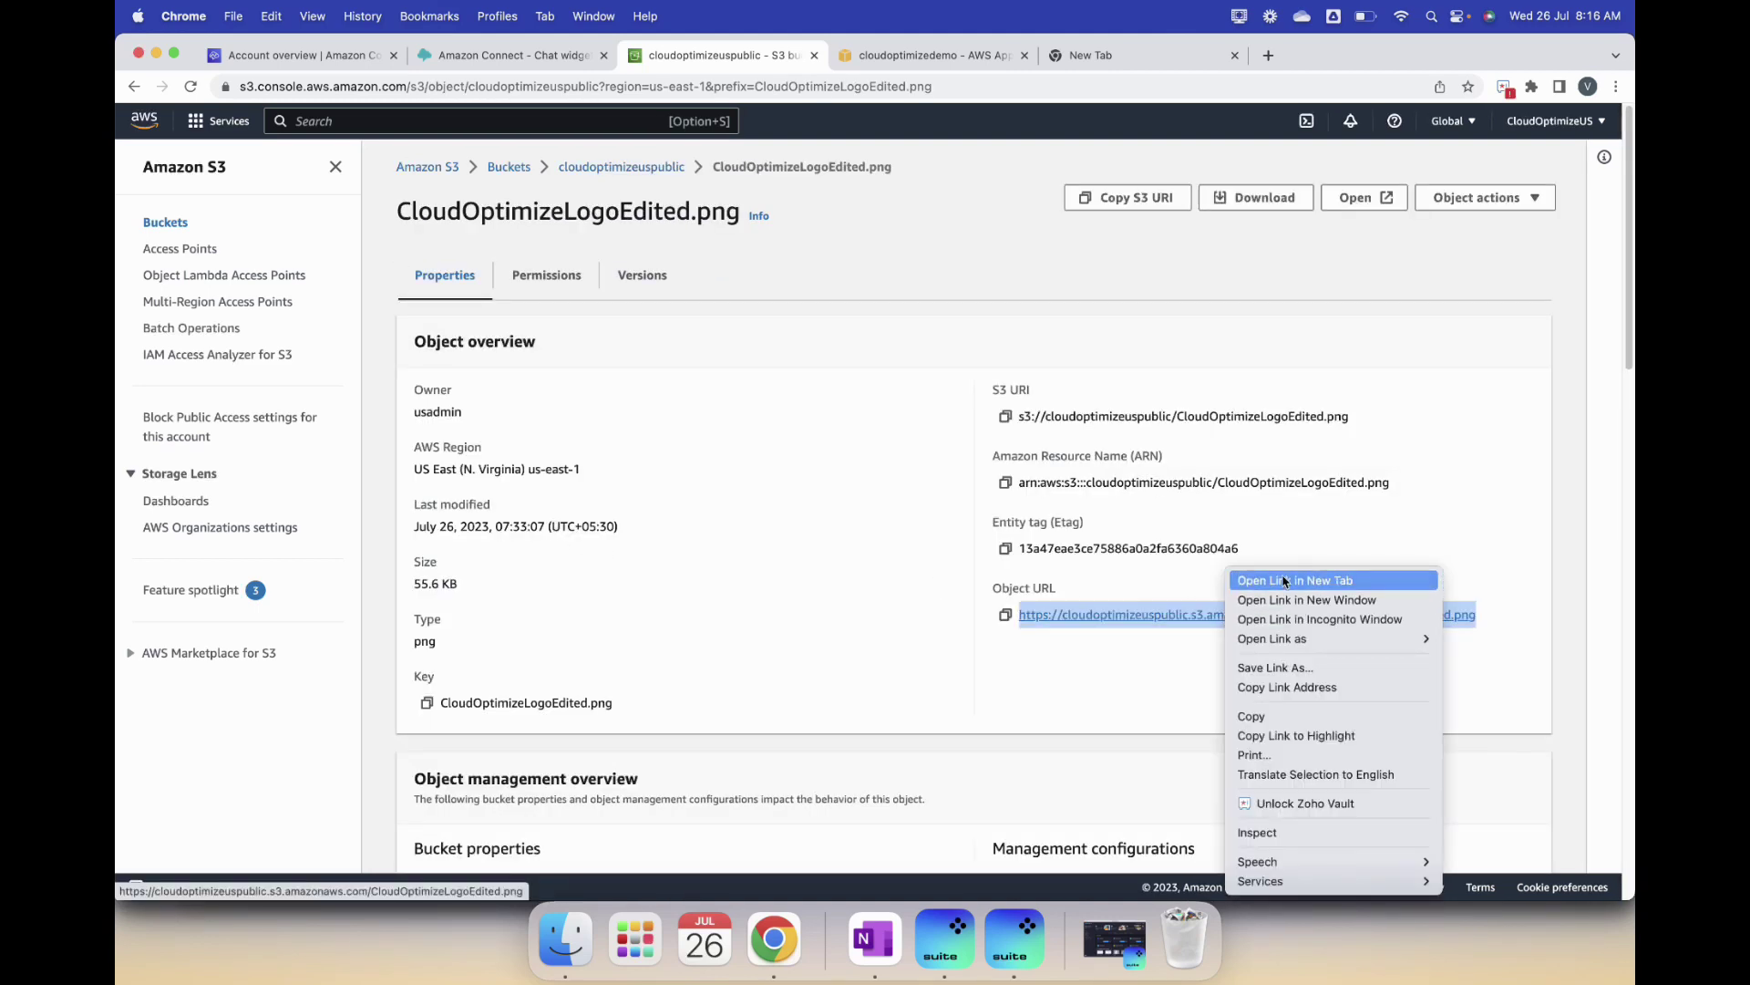
{"action": "left_click", "coordinate": [1258, 574]}
{"action": "left_click", "coordinate": [952, 64]}
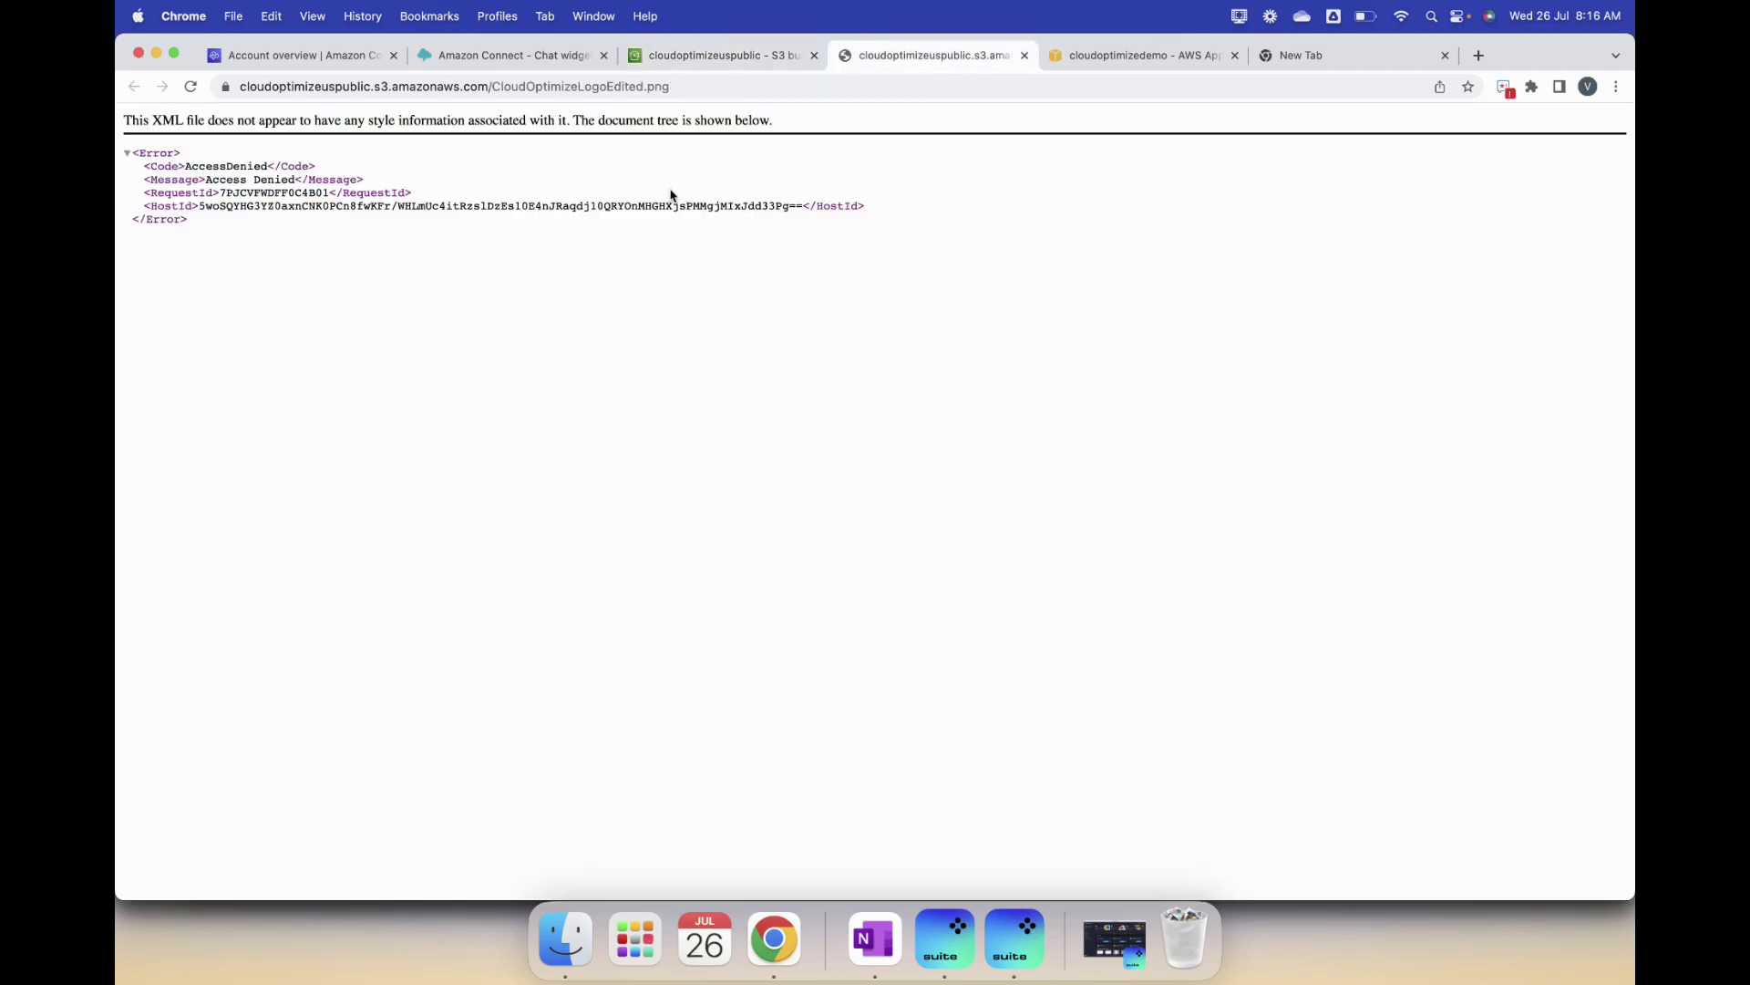
{"action": "left_click", "coordinate": [707, 55]}
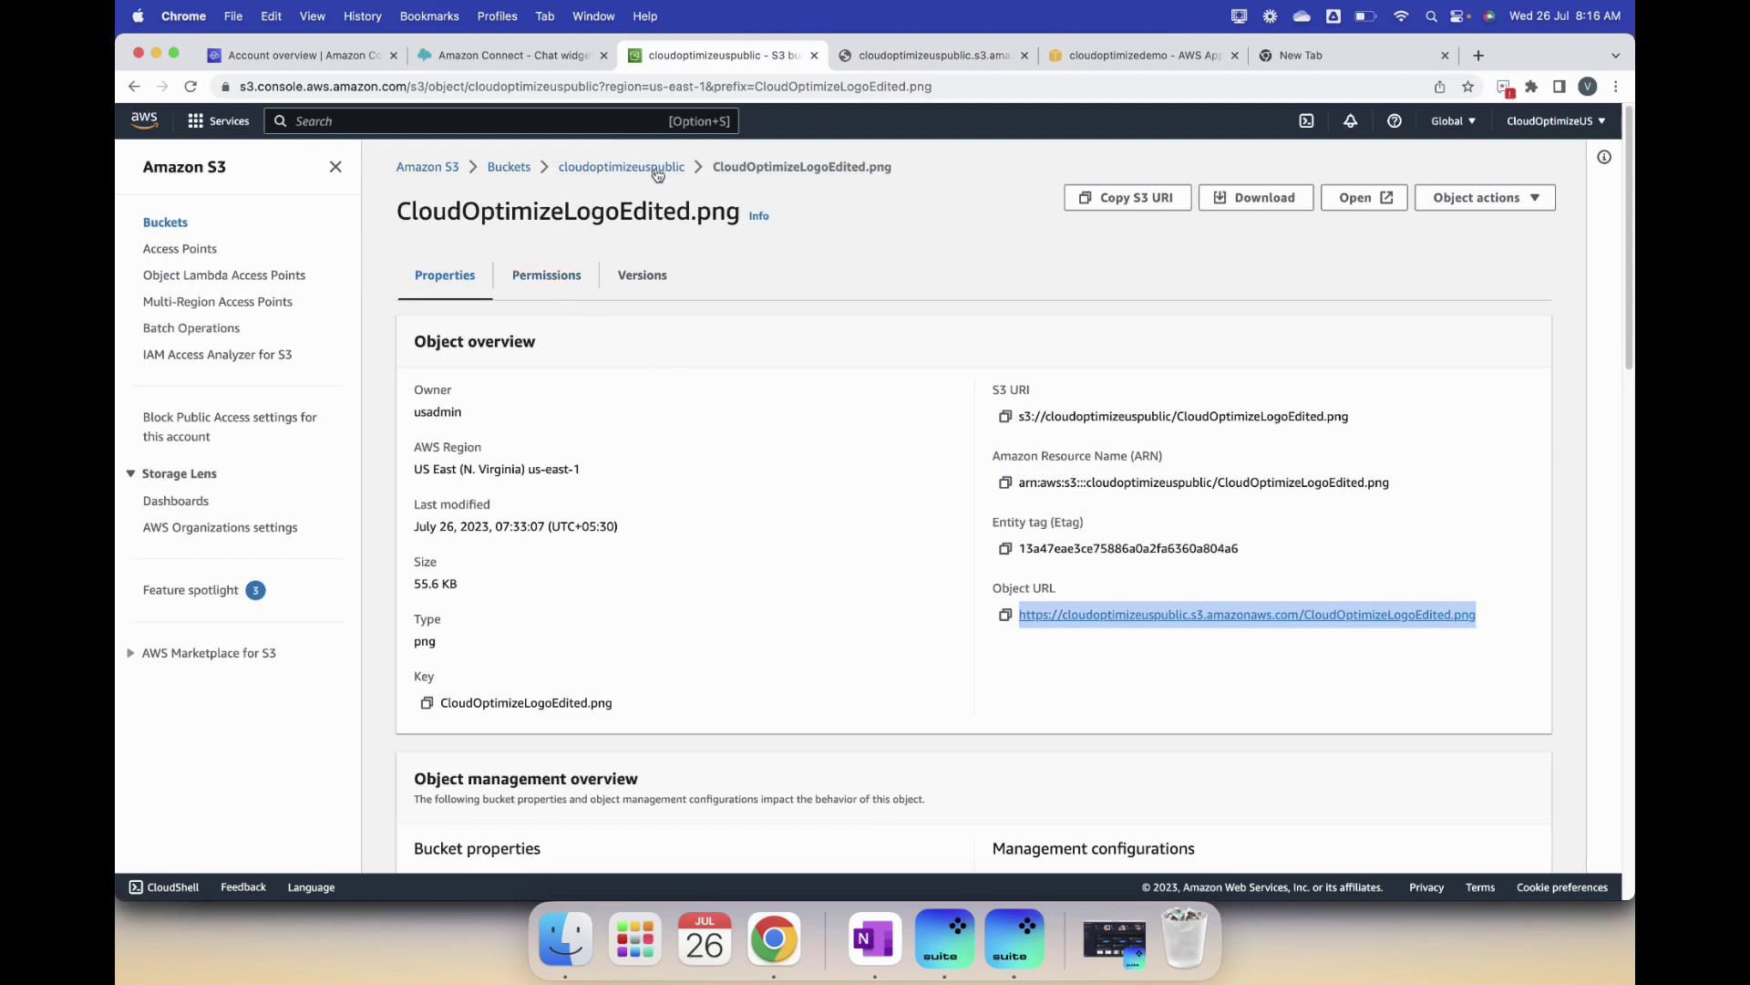
Step: Edit the cloudoptimizeuspublic bucket policy and launch the Policy Generator in a new tab
{"action": "left_click", "coordinate": [516, 168]}
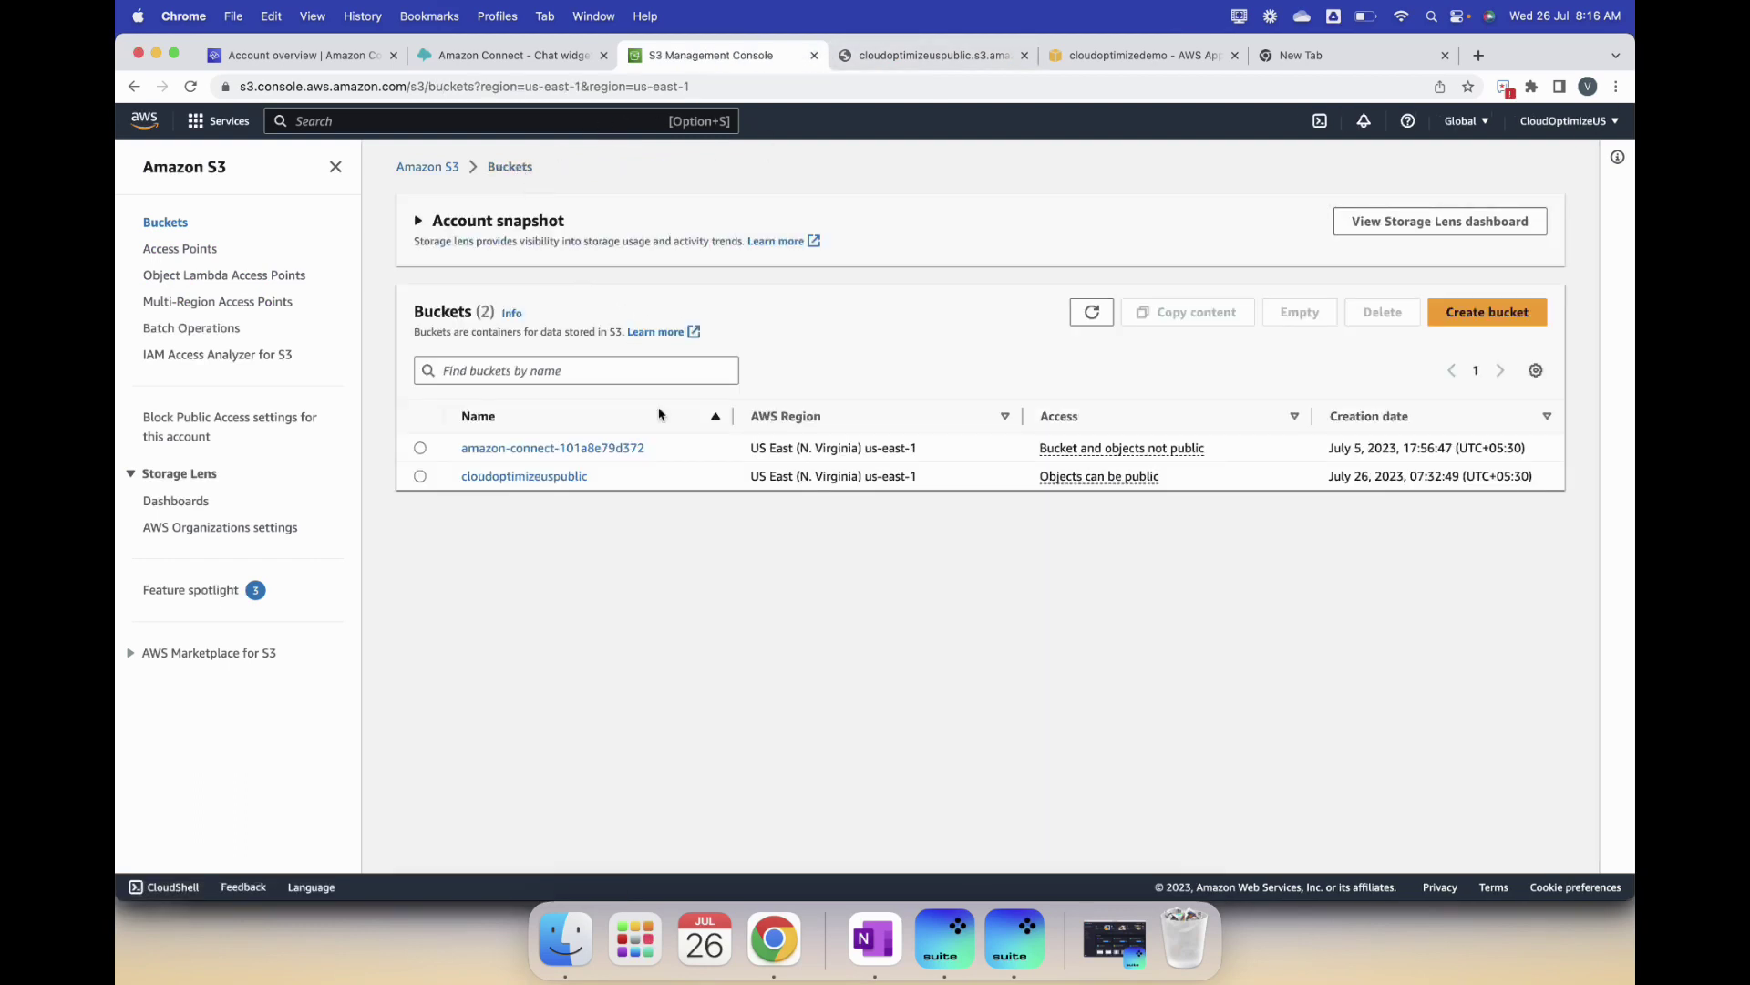
{"action": "left_click", "coordinate": [517, 478]}
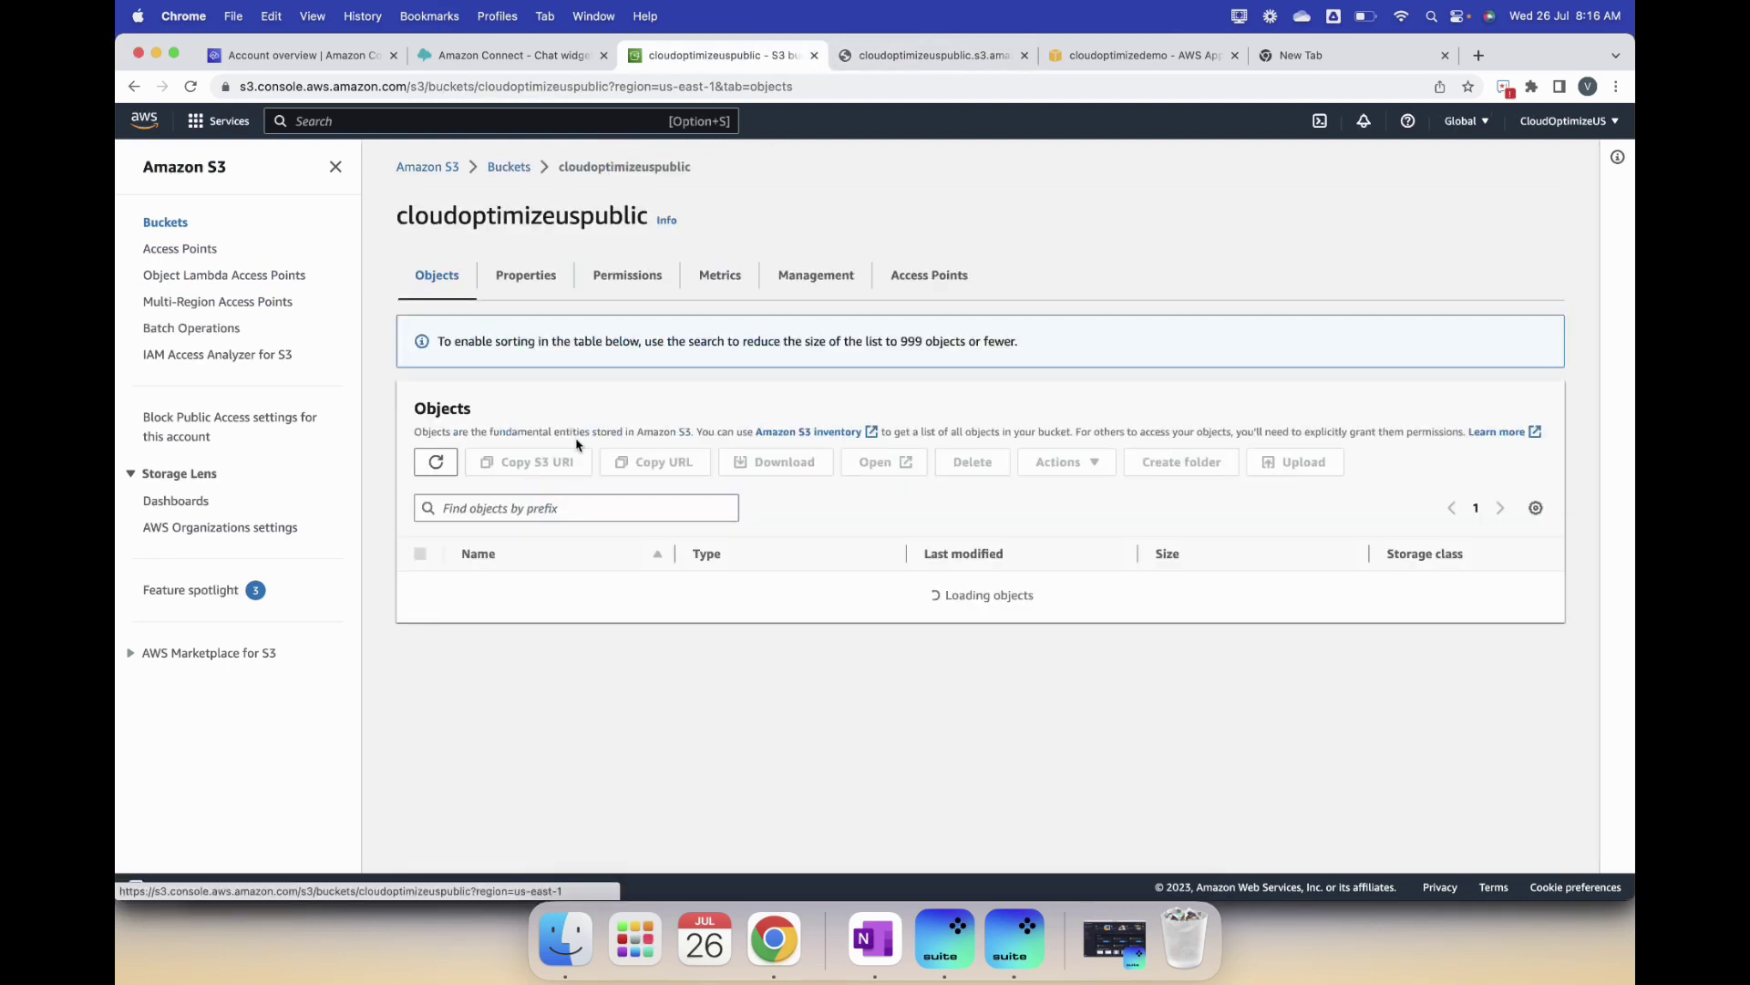
{"action": "left_click", "coordinate": [620, 276]}
{"action": "scroll", "coordinate": [1086, 517], "scroll_direction": "down", "scroll_amount": 3}
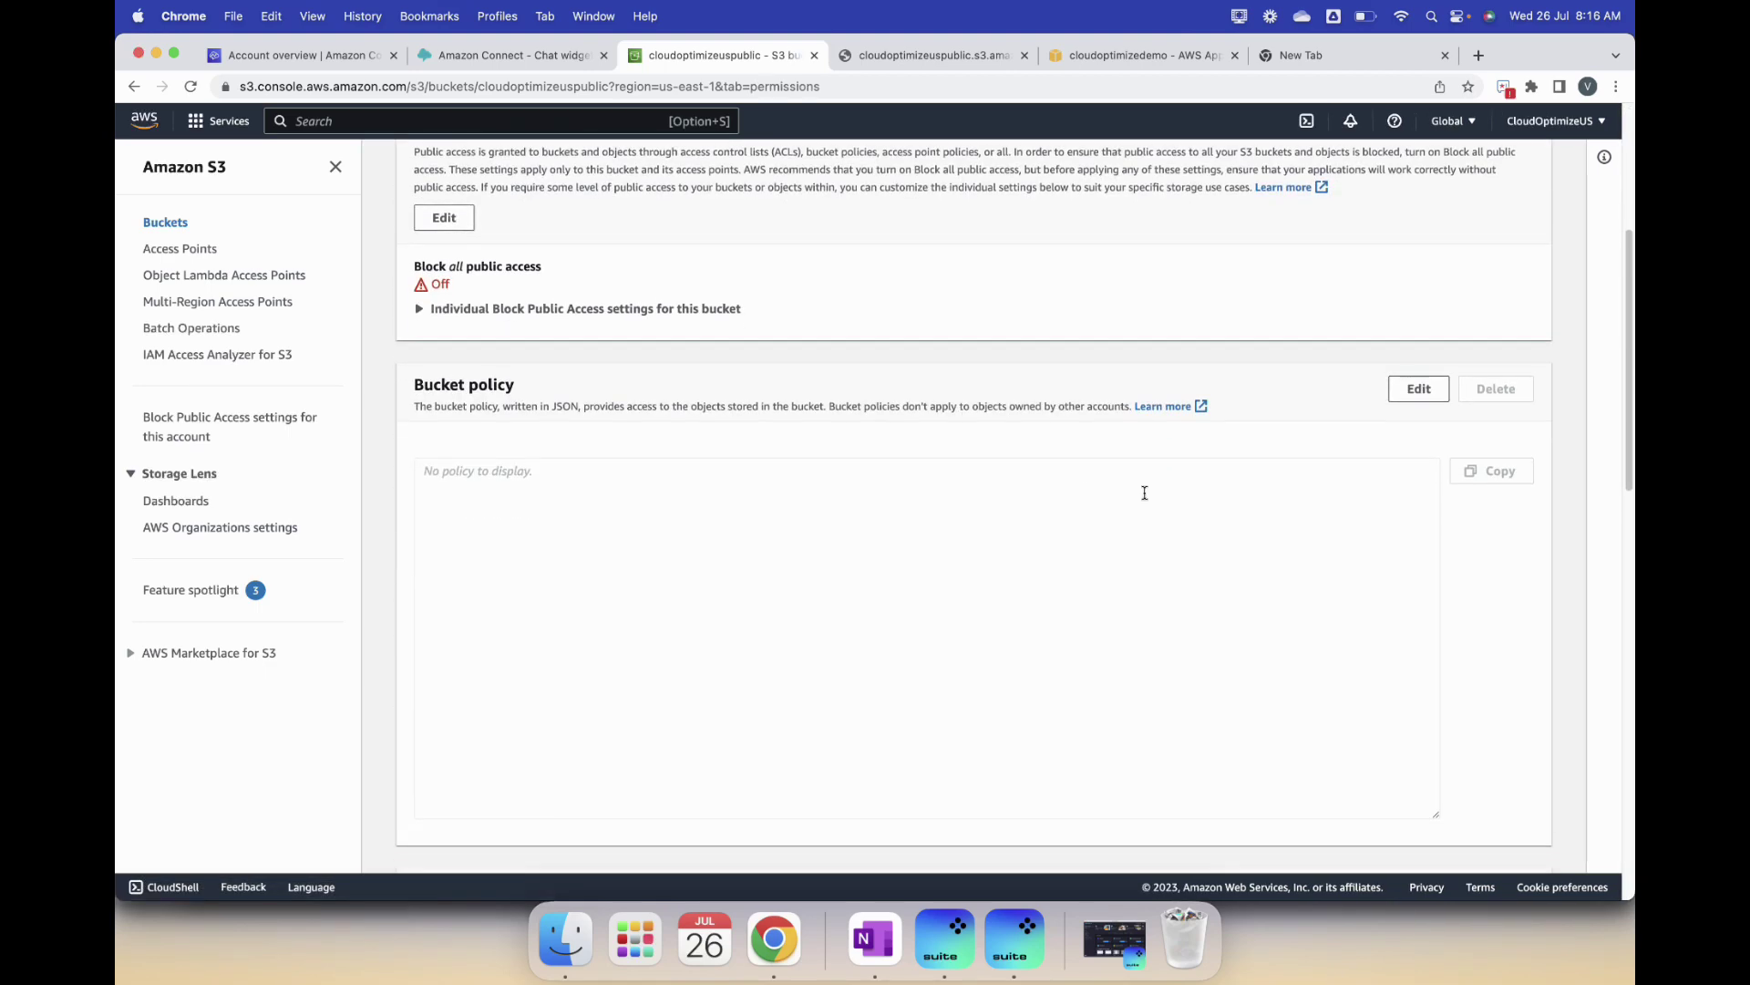
{"action": "left_click", "coordinate": [1424, 390]}
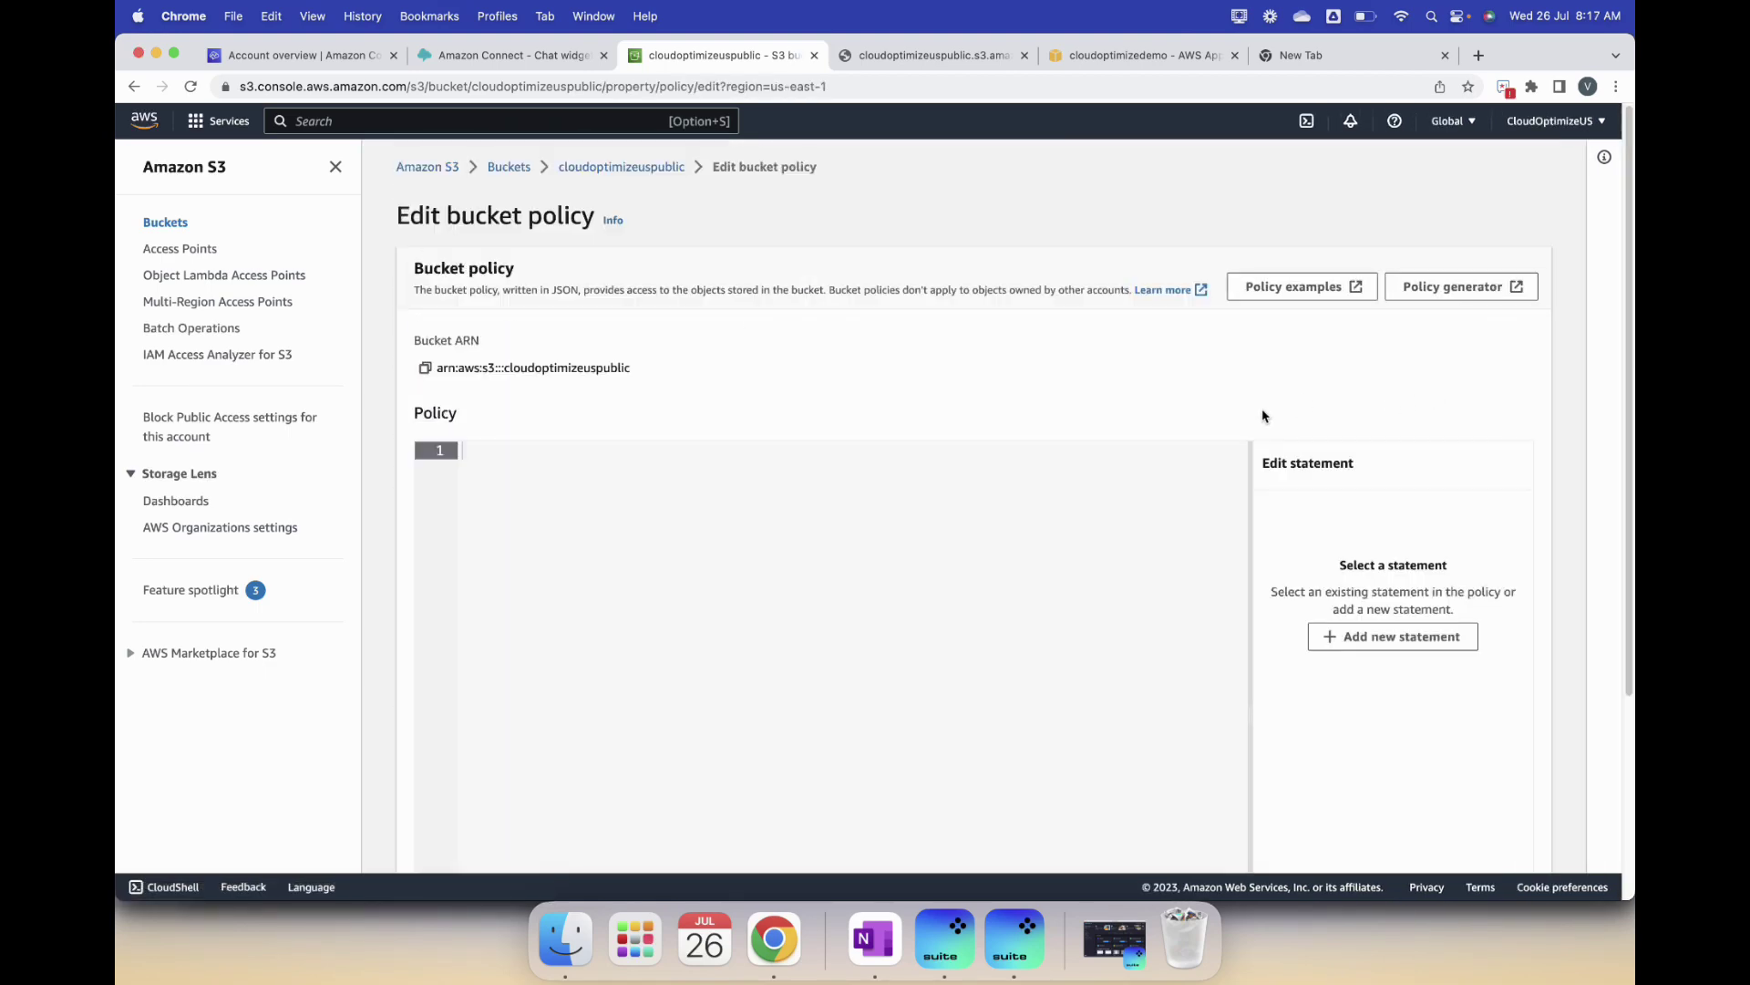
{"action": "left_click", "coordinate": [1518, 289]}
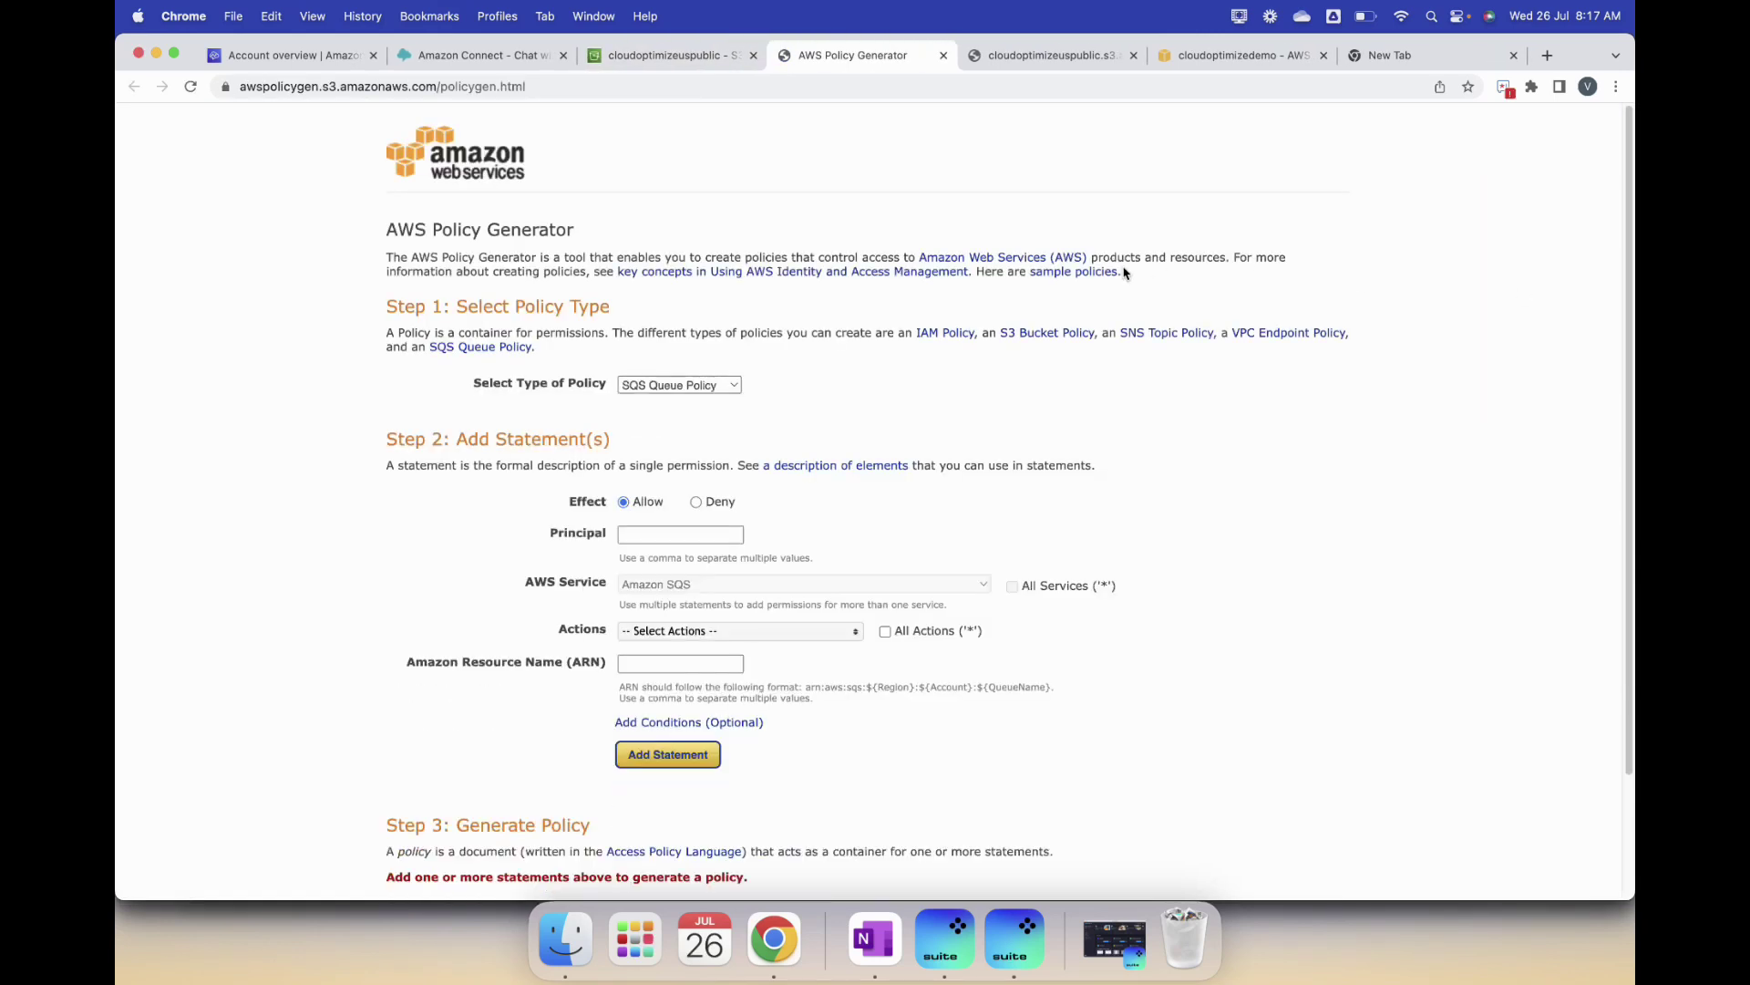
Step: Choose S3 Bucket Policy with Principal * and the GetObject action
{"action": "left_click", "coordinate": [720, 386]}
{"action": "left_click", "coordinate": [673, 403]}
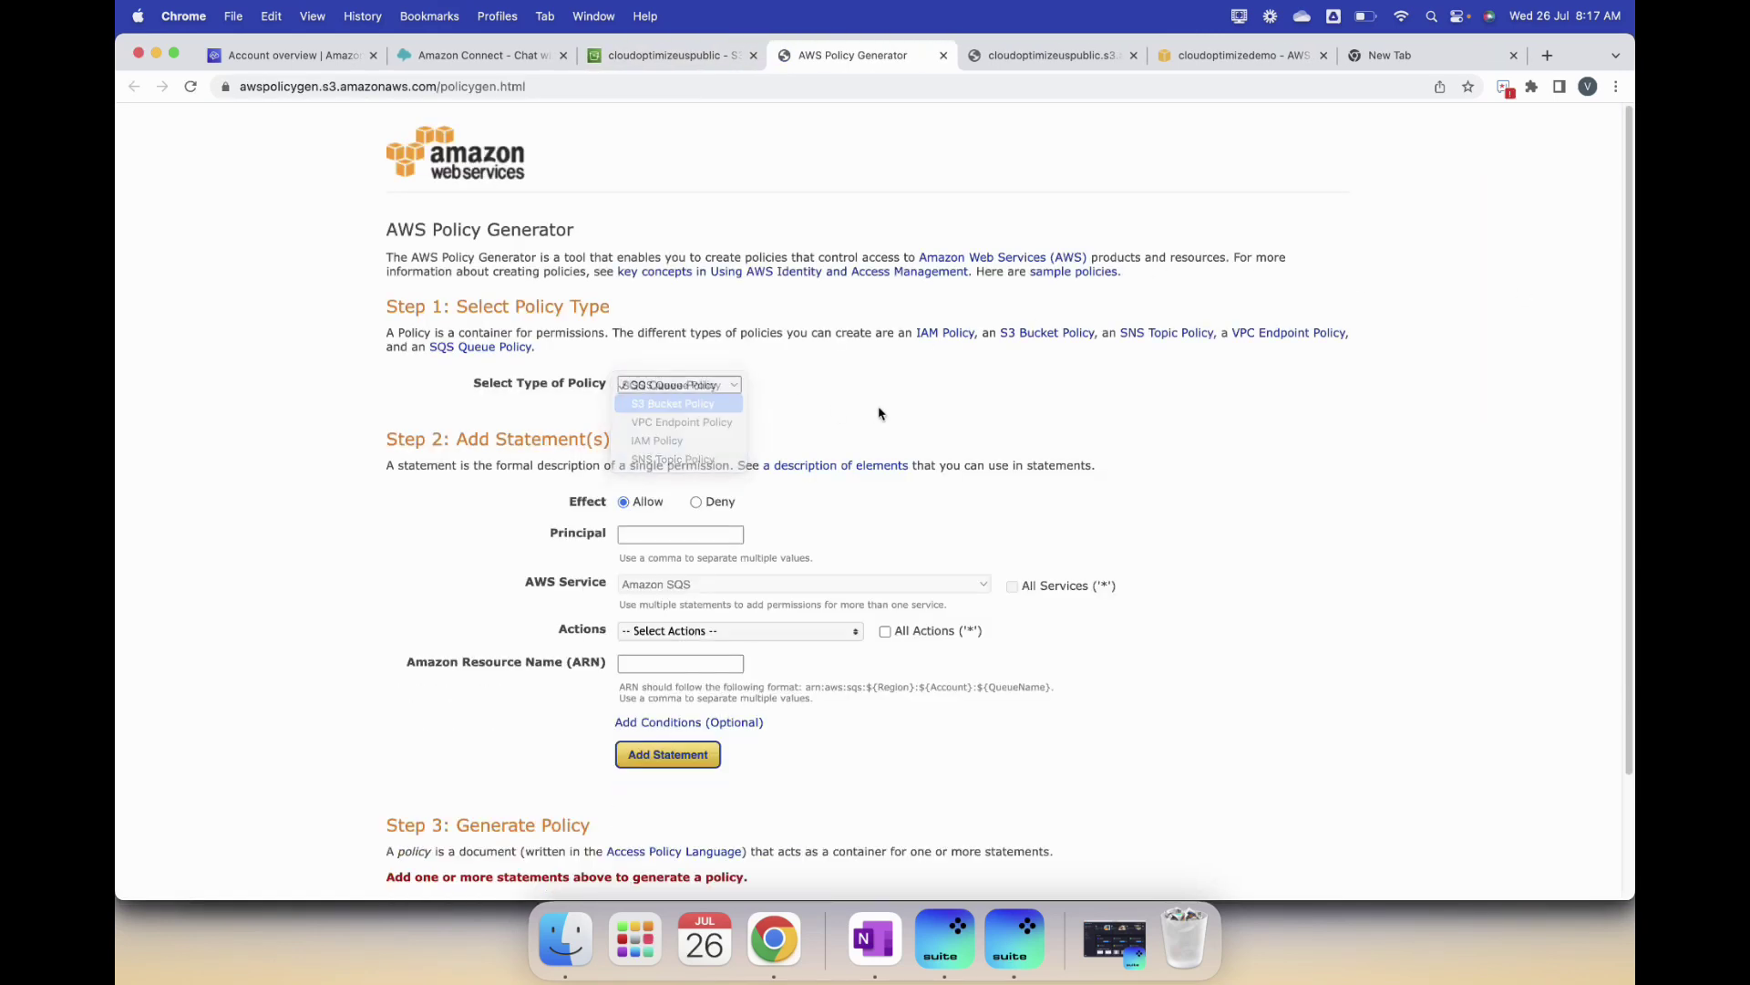
{"action": "scroll", "coordinate": [881, 411], "scroll_direction": "down", "scroll_amount": 3}
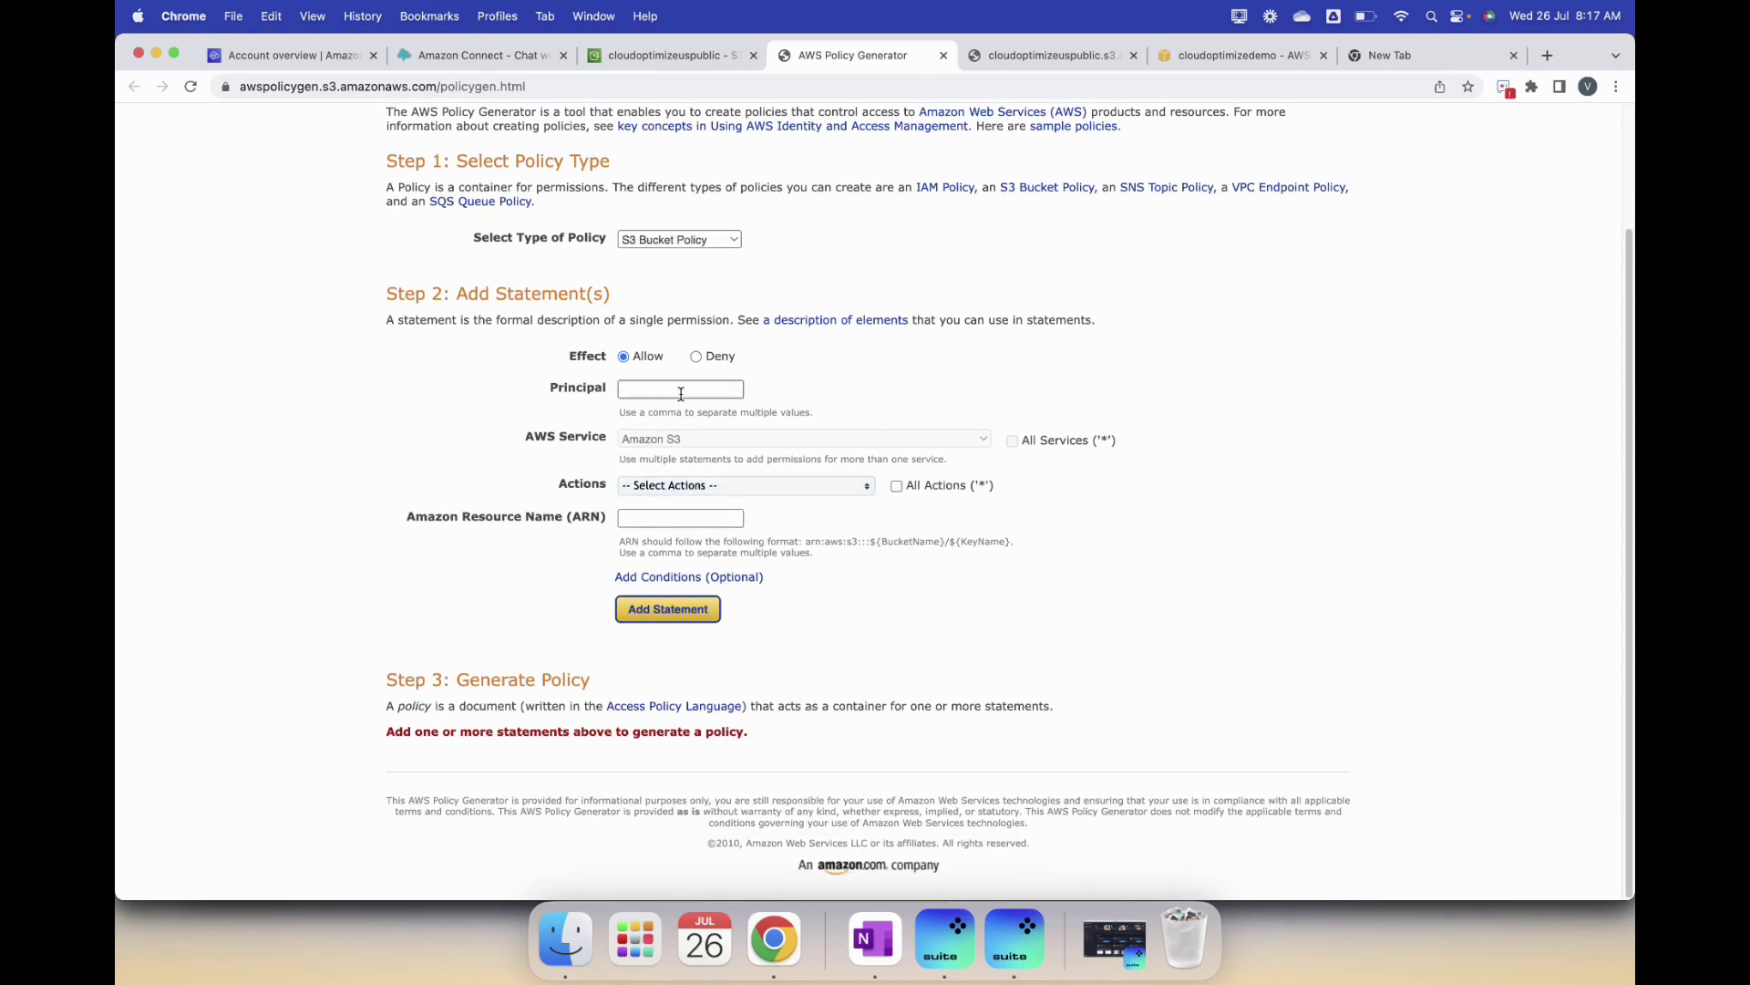
{"action": "left_click", "coordinate": [681, 390]}
{"action": "type", "text": "*"}
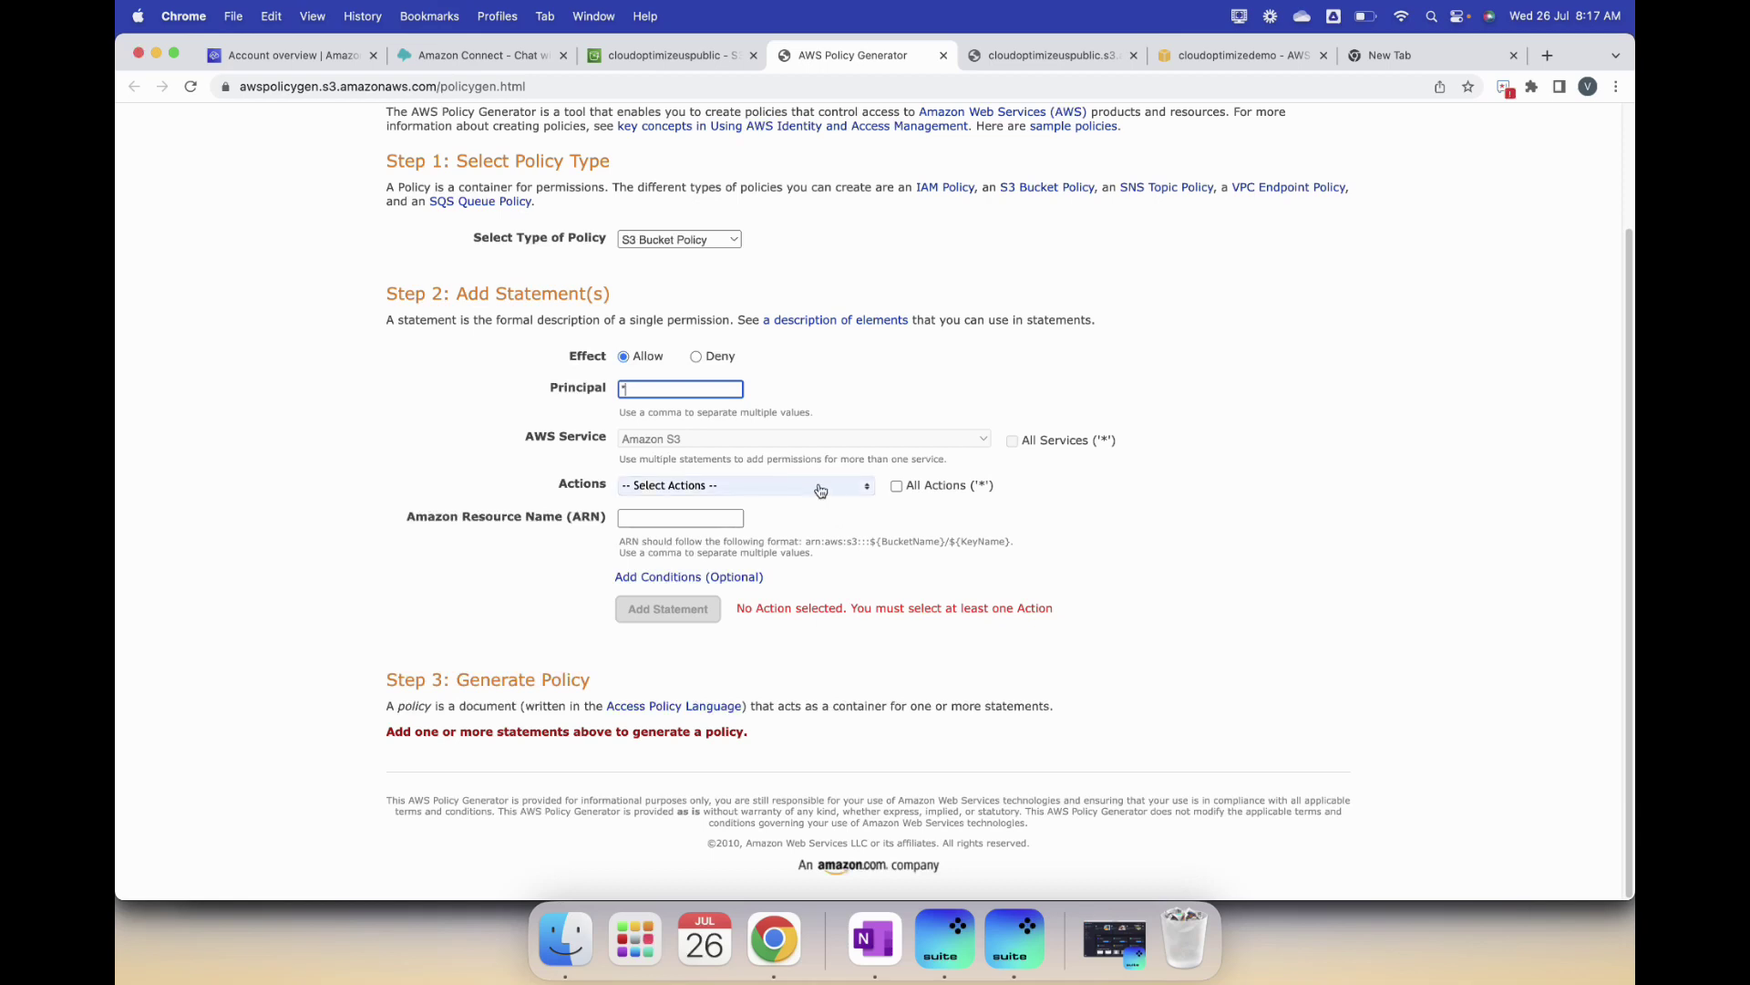
{"action": "left_click", "coordinate": [792, 488]}
{"action": "scroll", "coordinate": [690, 584], "scroll_direction": "down", "scroll_amount": 10}
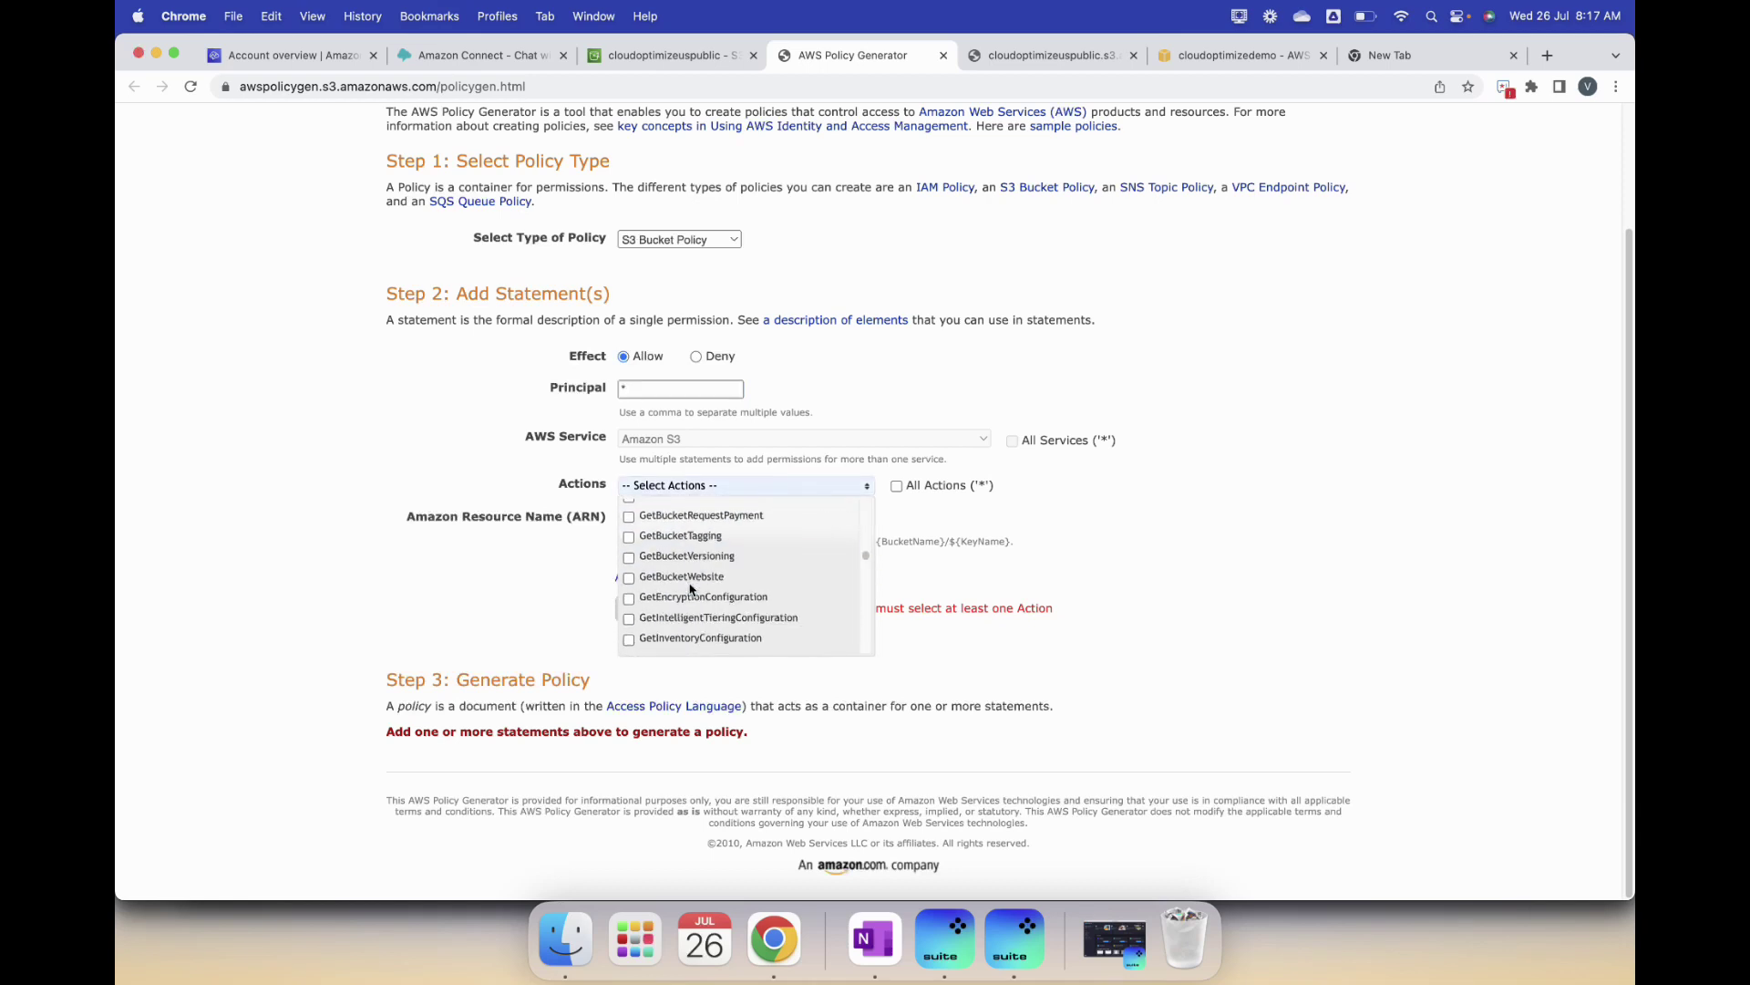
{"action": "scroll", "coordinate": [690, 588], "scroll_direction": "down", "scroll_amount": 5}
{"action": "scroll", "coordinate": [675, 565], "scroll_direction": "up", "scroll_amount": 4}
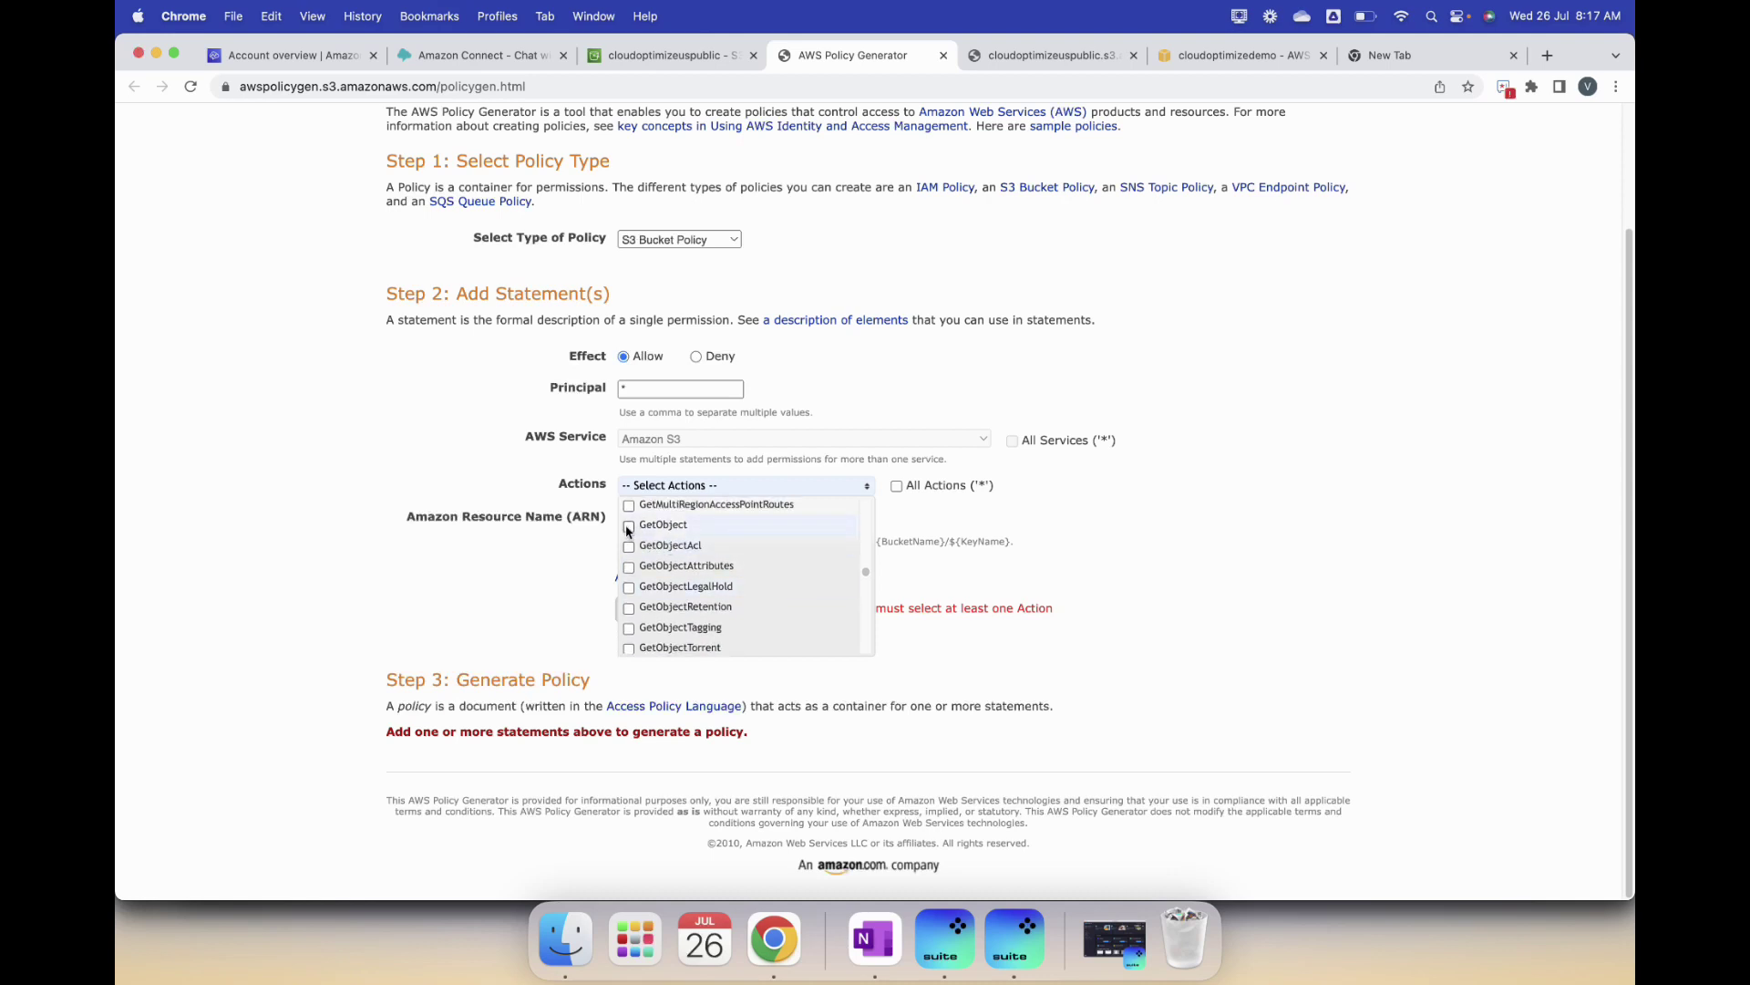
{"action": "left_click", "coordinate": [628, 526]}
{"action": "left_click", "coordinate": [1091, 551]}
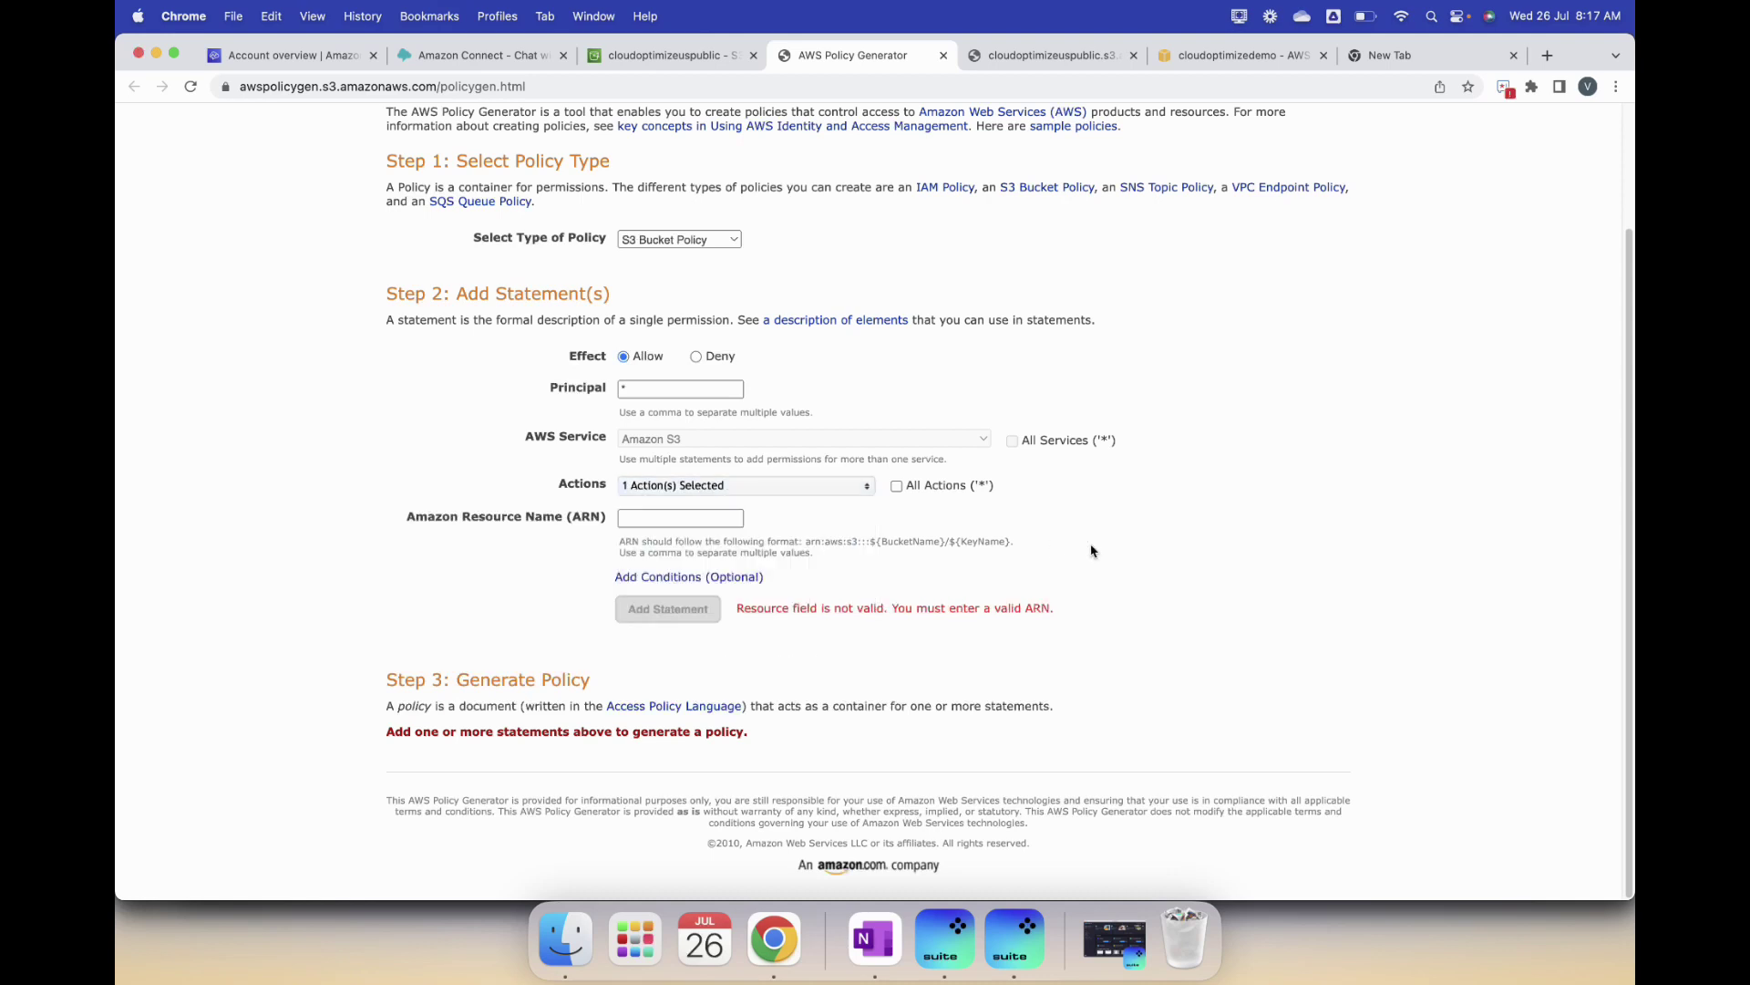
Step: Copy the CloudOptimizeLogoEdited.png ARN from its S3 object details page
{"action": "left_click", "coordinate": [651, 520]}
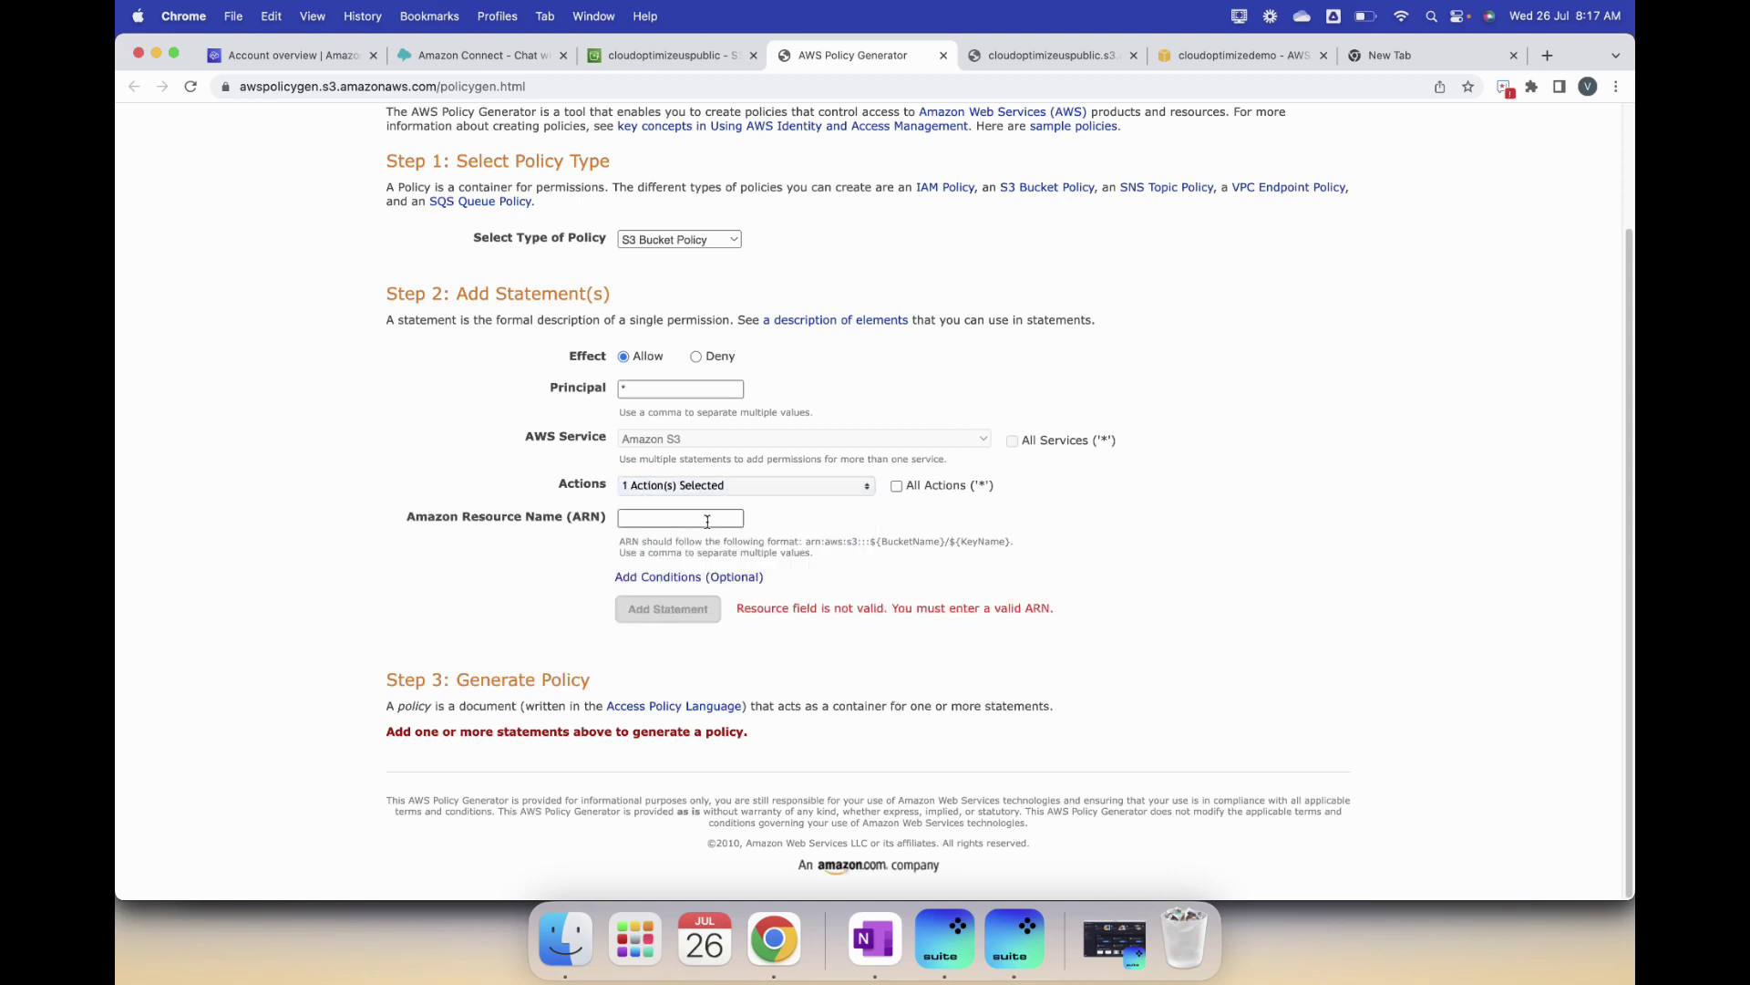
{"action": "left_click", "coordinate": [1042, 53]}
{"action": "left_click", "coordinate": [670, 56]}
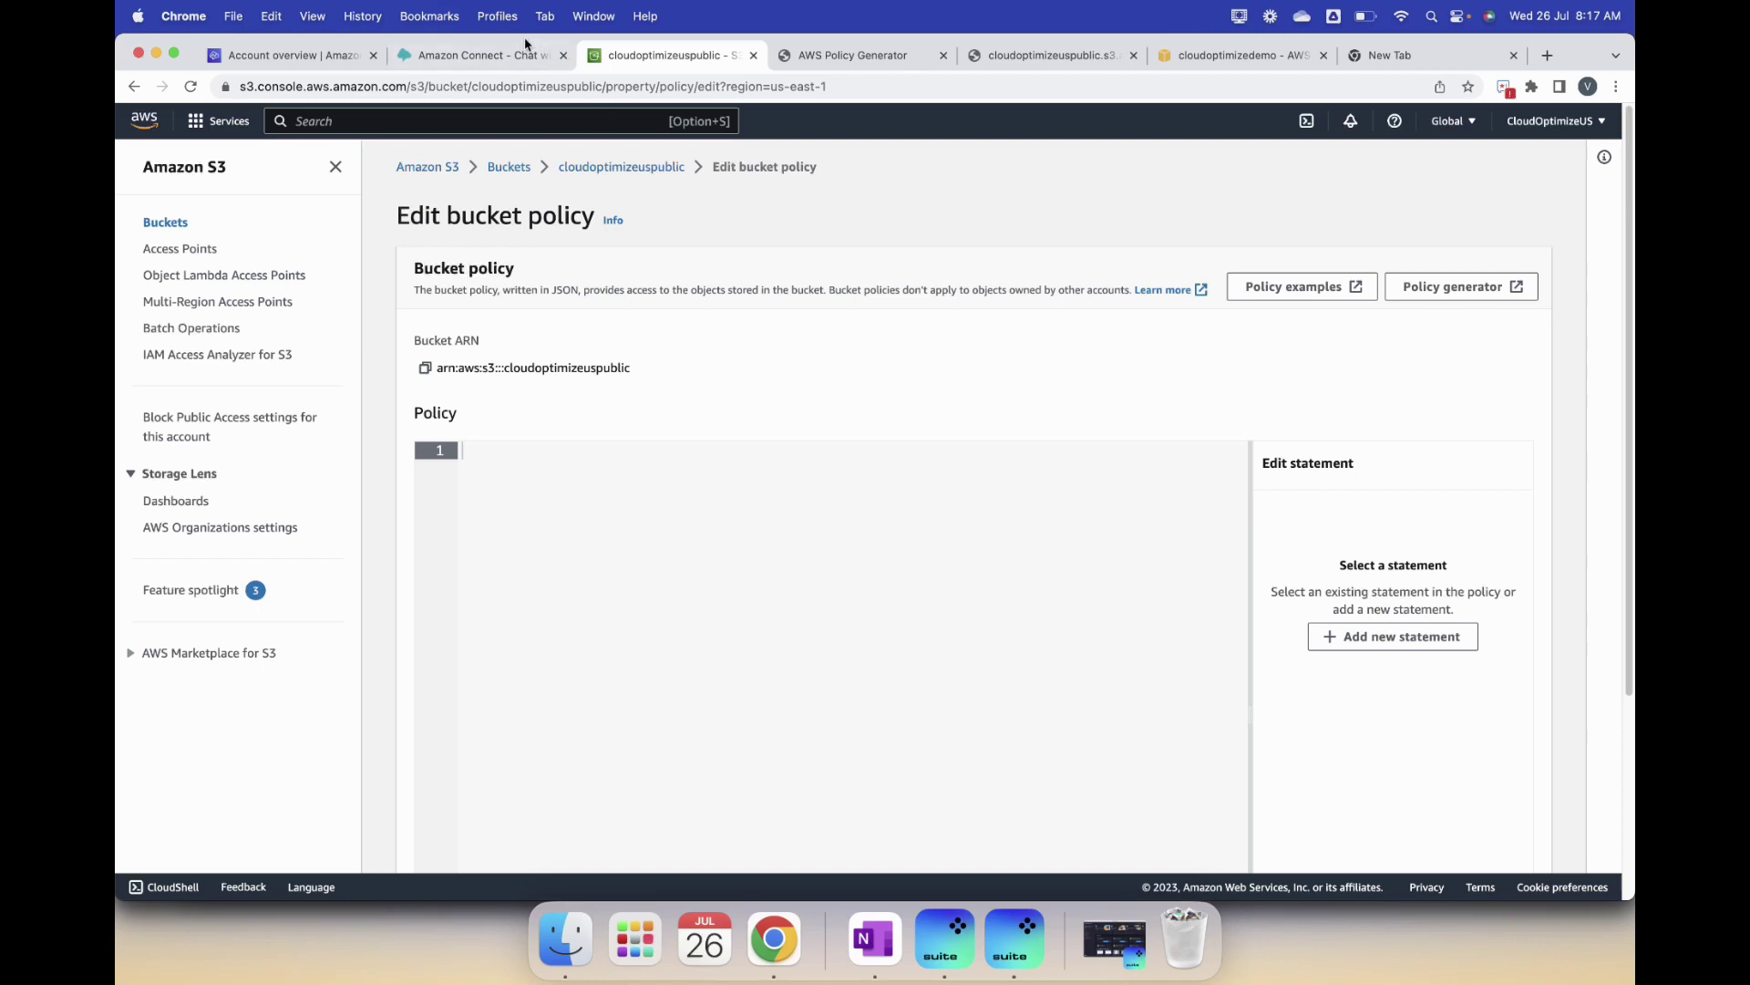
{"action": "right_click", "coordinate": [508, 173]}
{"action": "left_click", "coordinate": [554, 178]}
{"action": "left_click", "coordinate": [777, 56]}
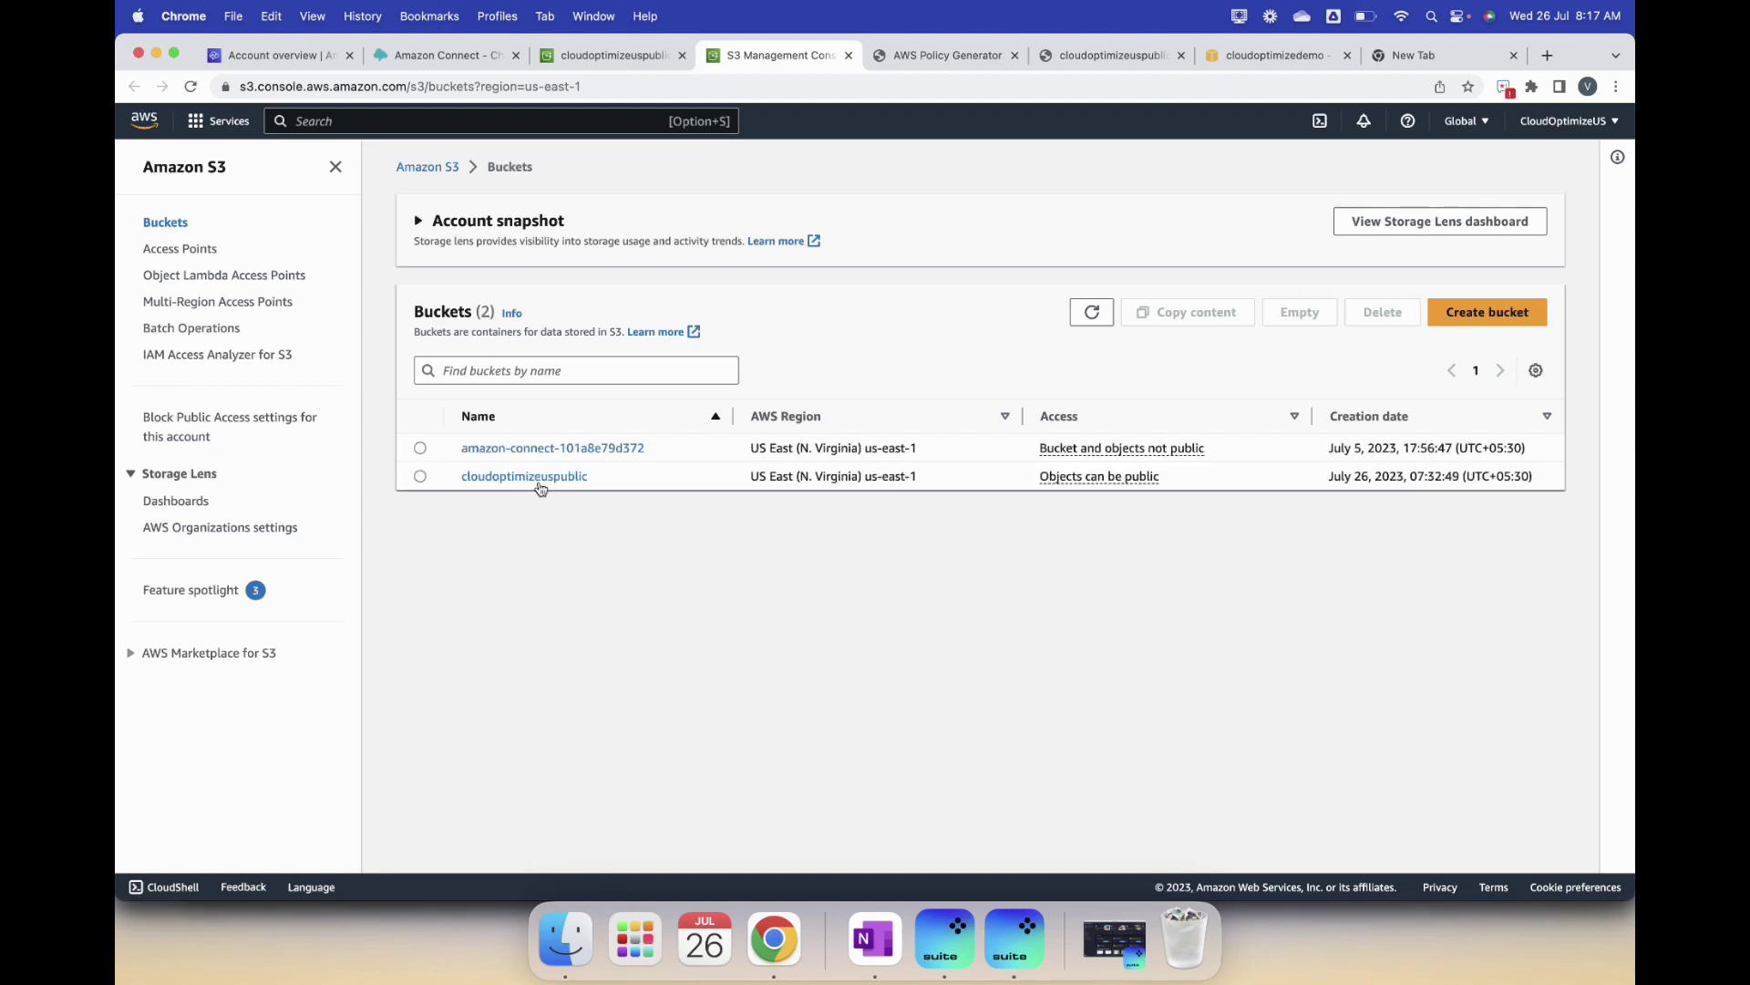
{"action": "left_click", "coordinate": [538, 476]}
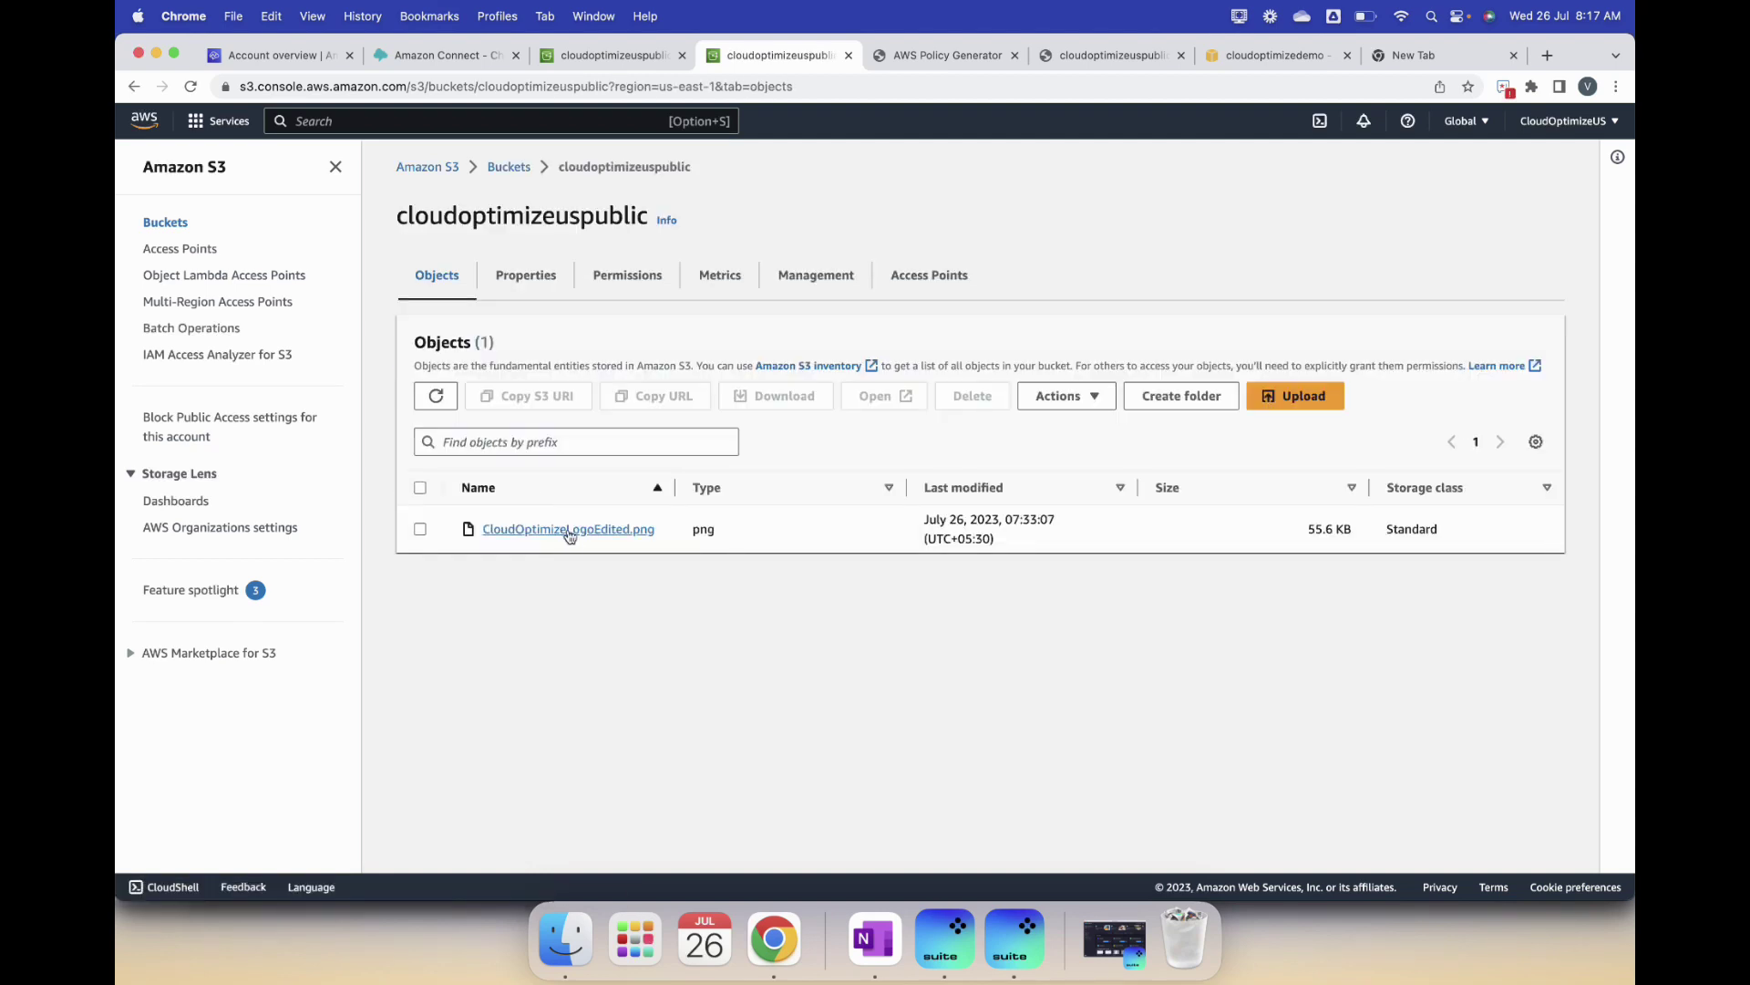
{"action": "left_click", "coordinate": [571, 528]}
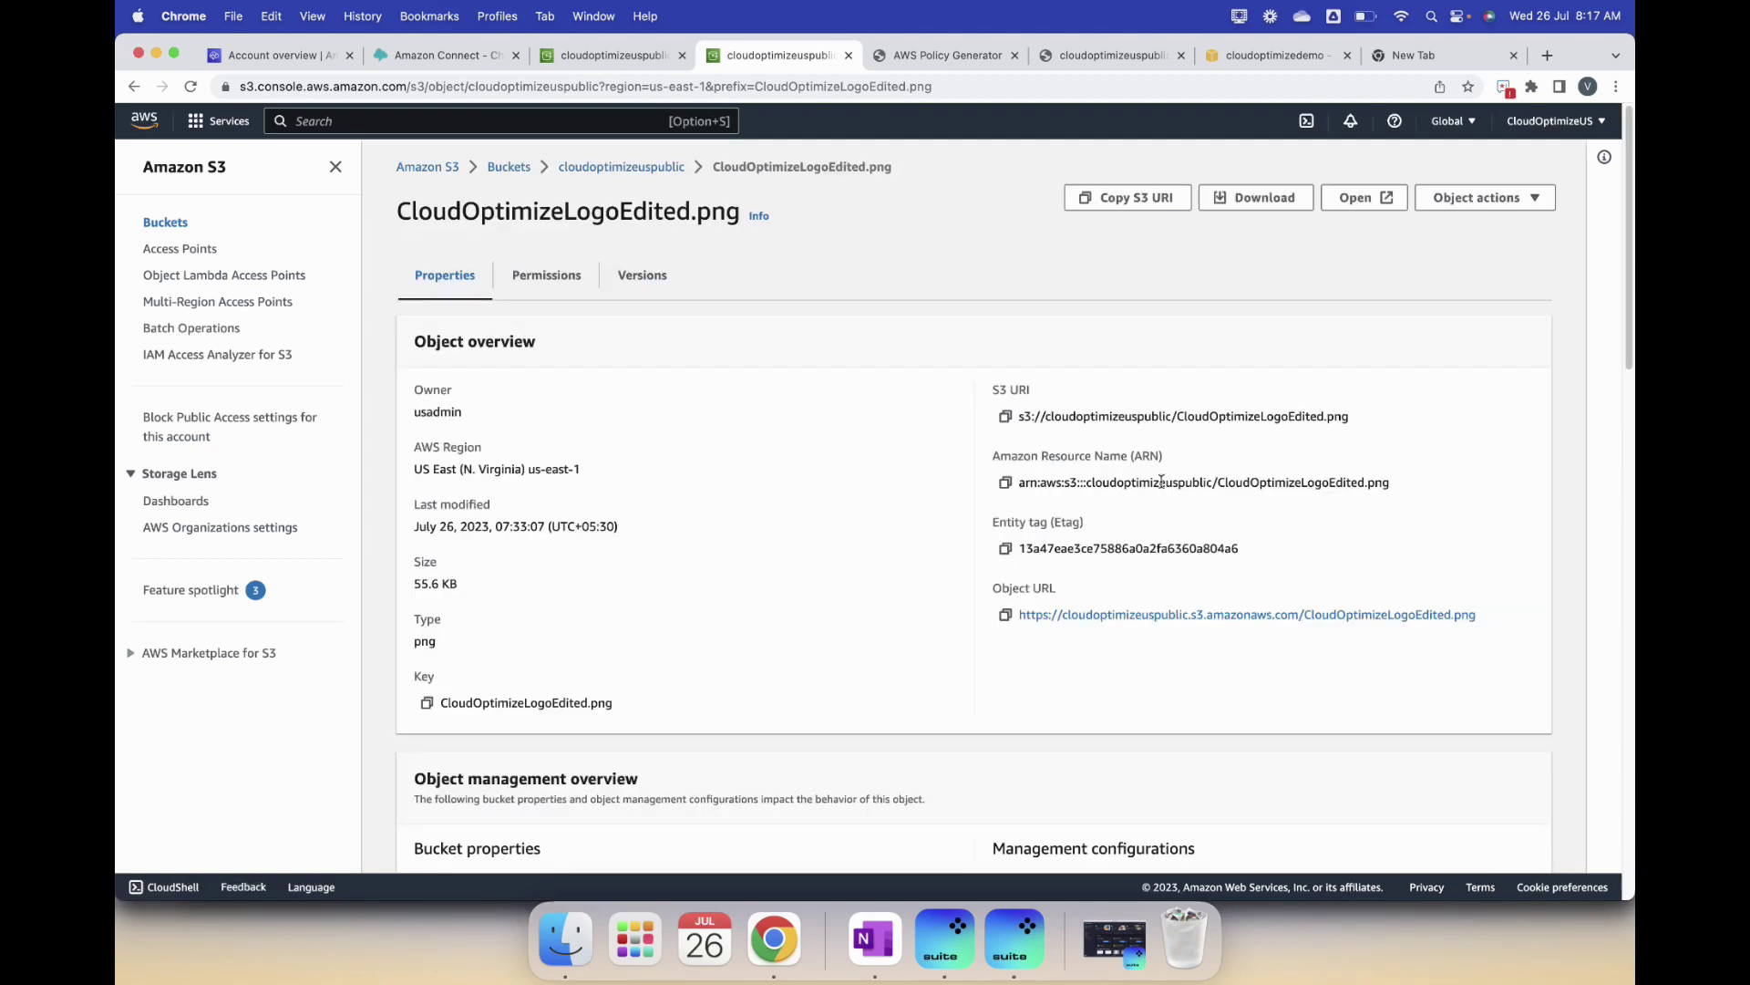
{"action": "left_click", "coordinate": [1005, 482]}
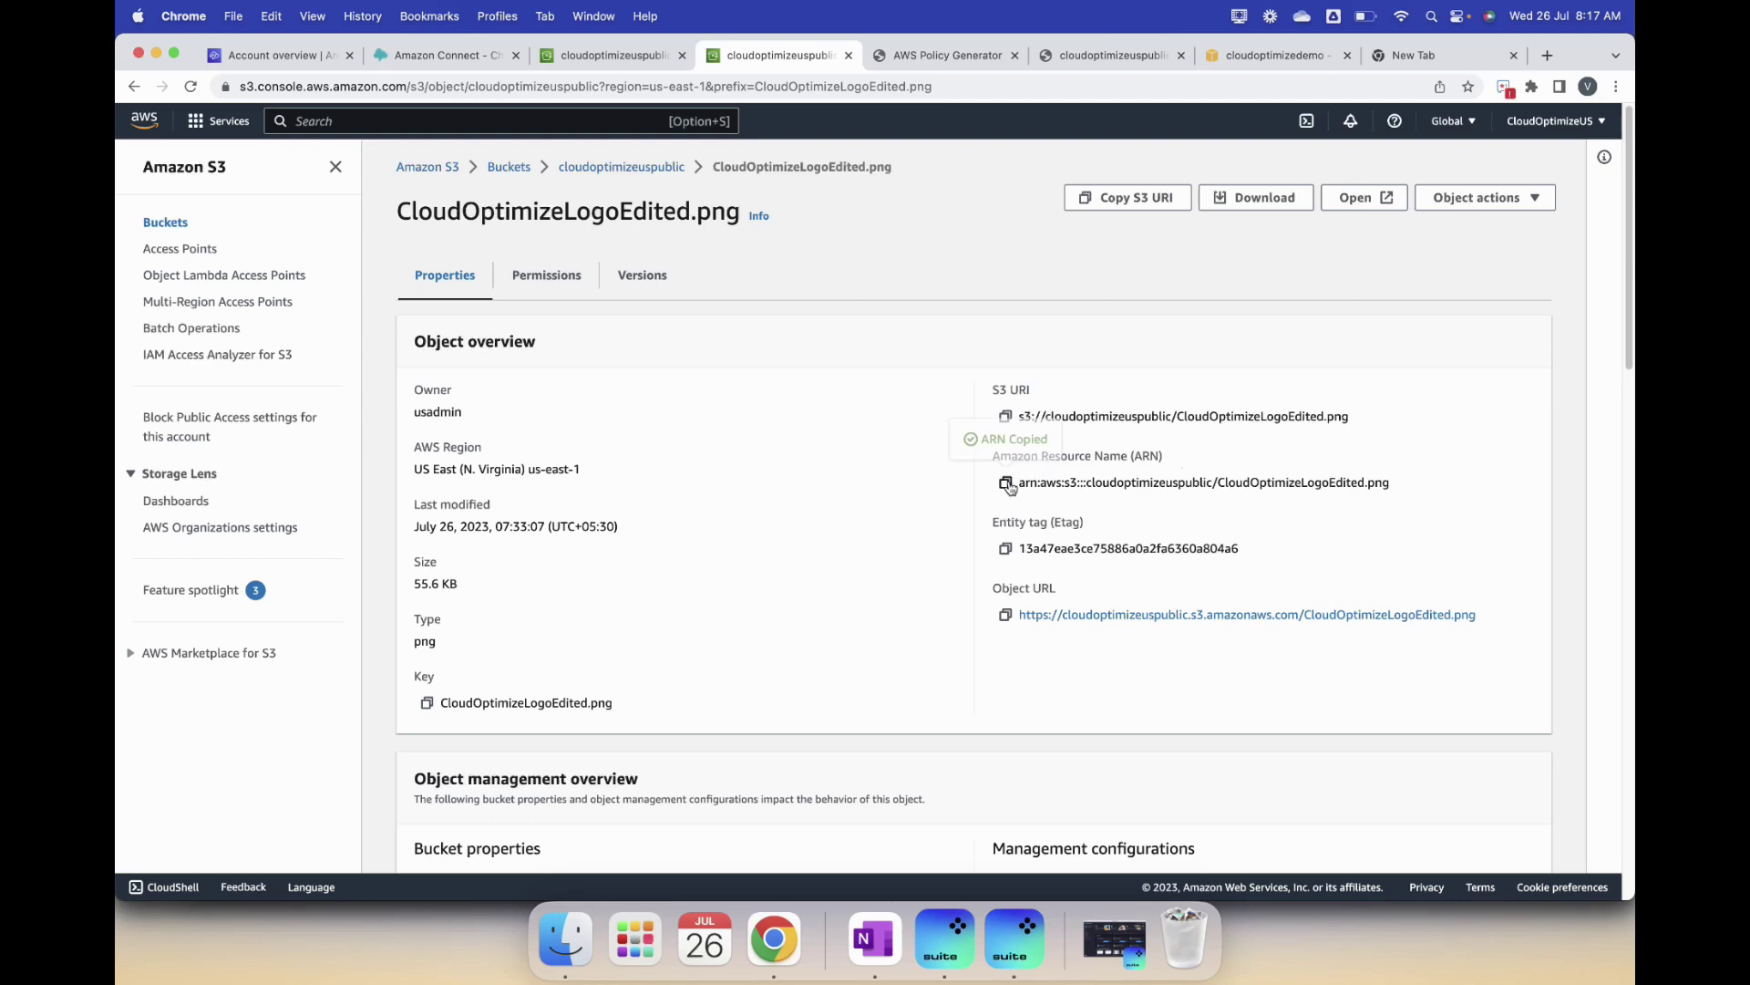
Step: Paste the logo ARN as the resource, add the statement and generate the policy JSON
{"action": "left_click", "coordinate": [948, 55]}
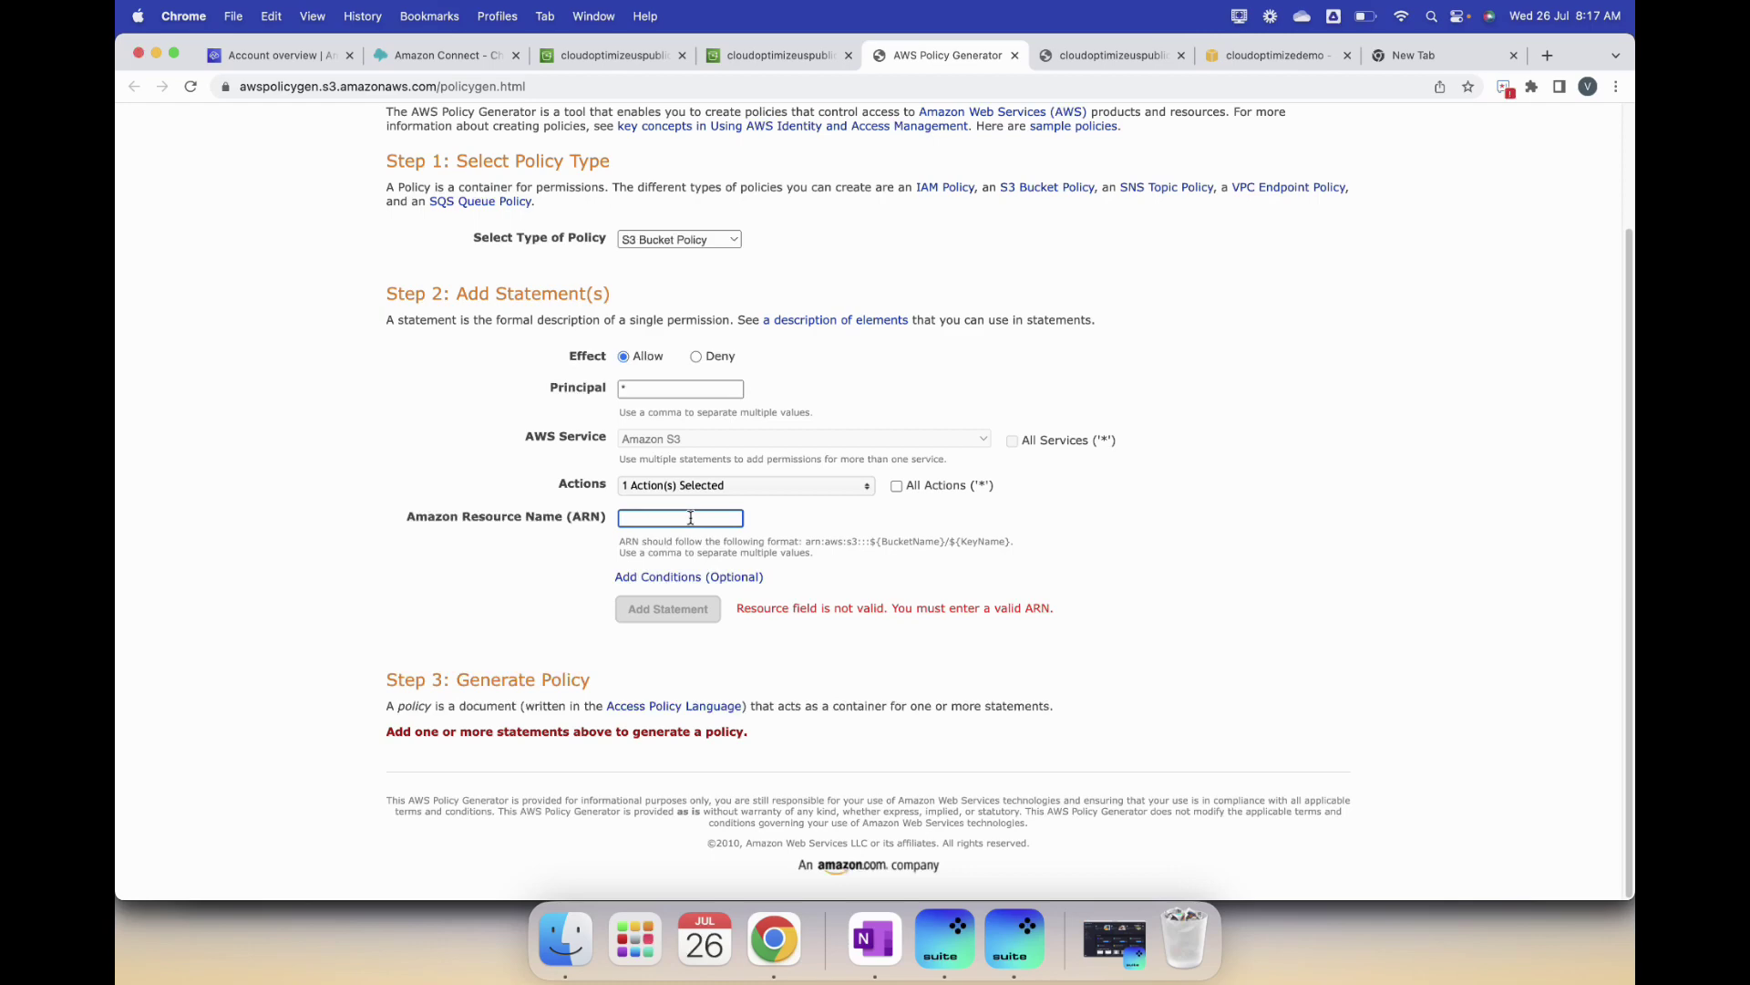
{"action": "key", "text": "super+v"}
{"action": "left_click", "coordinate": [1188, 530]}
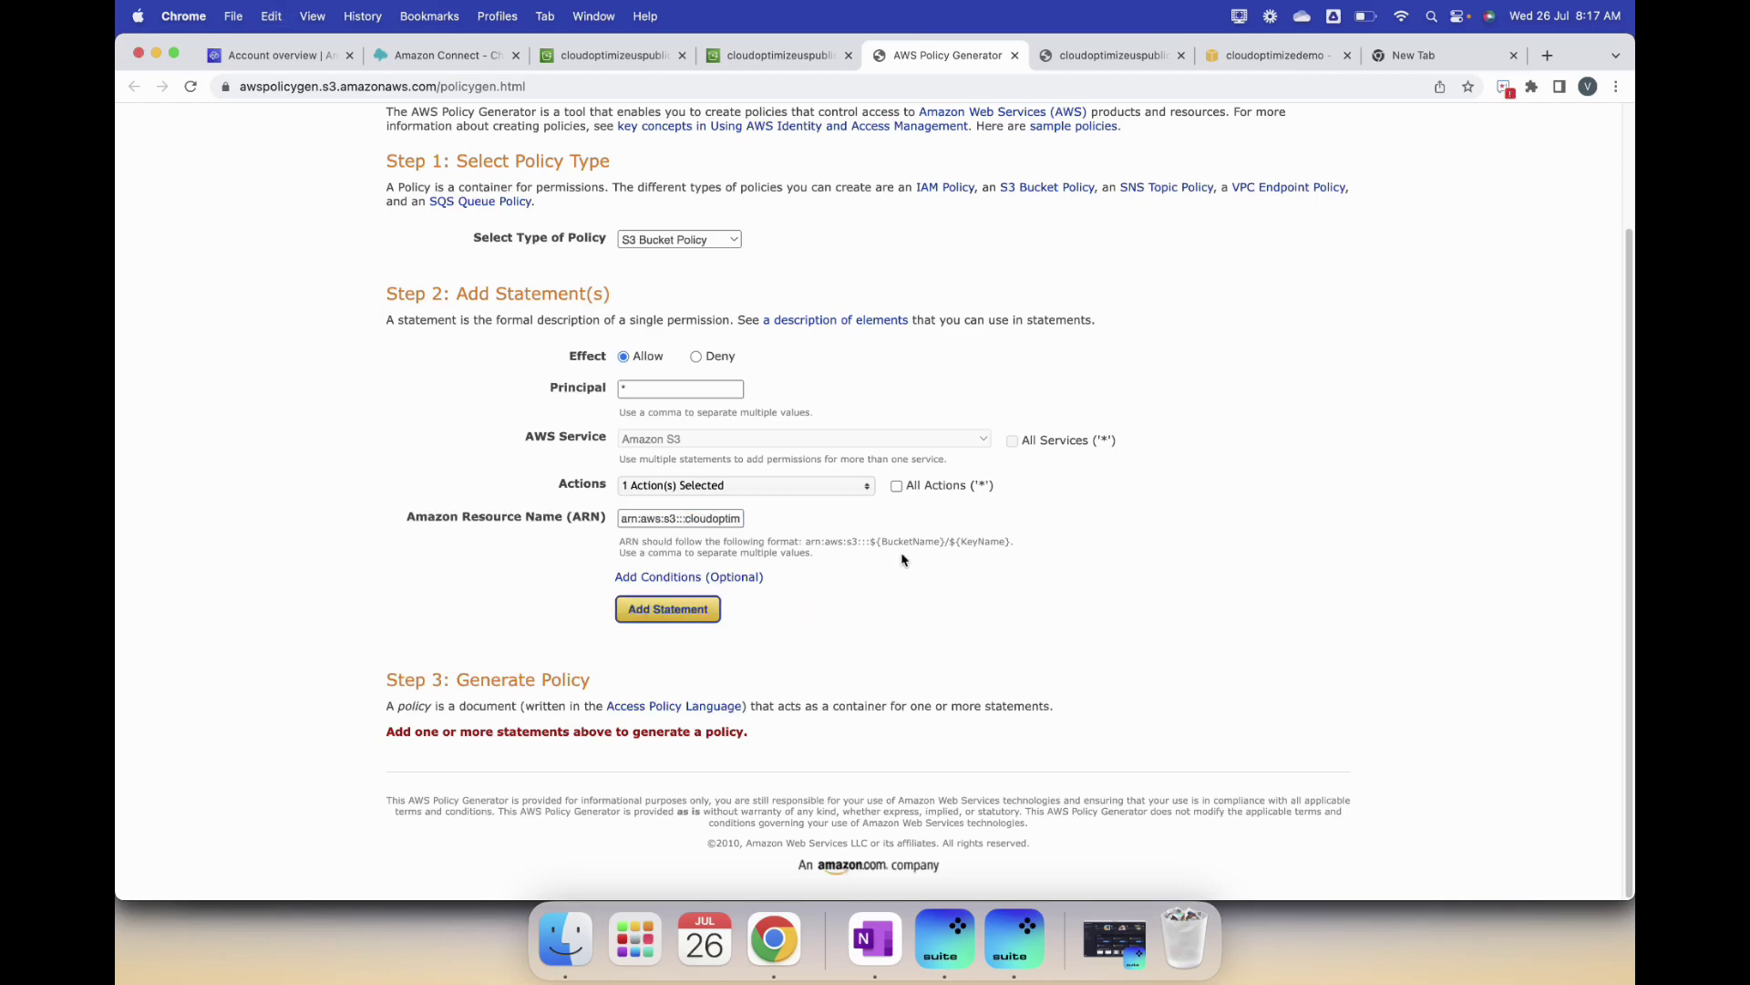
{"action": "left_click", "coordinate": [686, 618]}
{"action": "scroll", "coordinate": [912, 602], "scroll_direction": "down", "scroll_amount": 3}
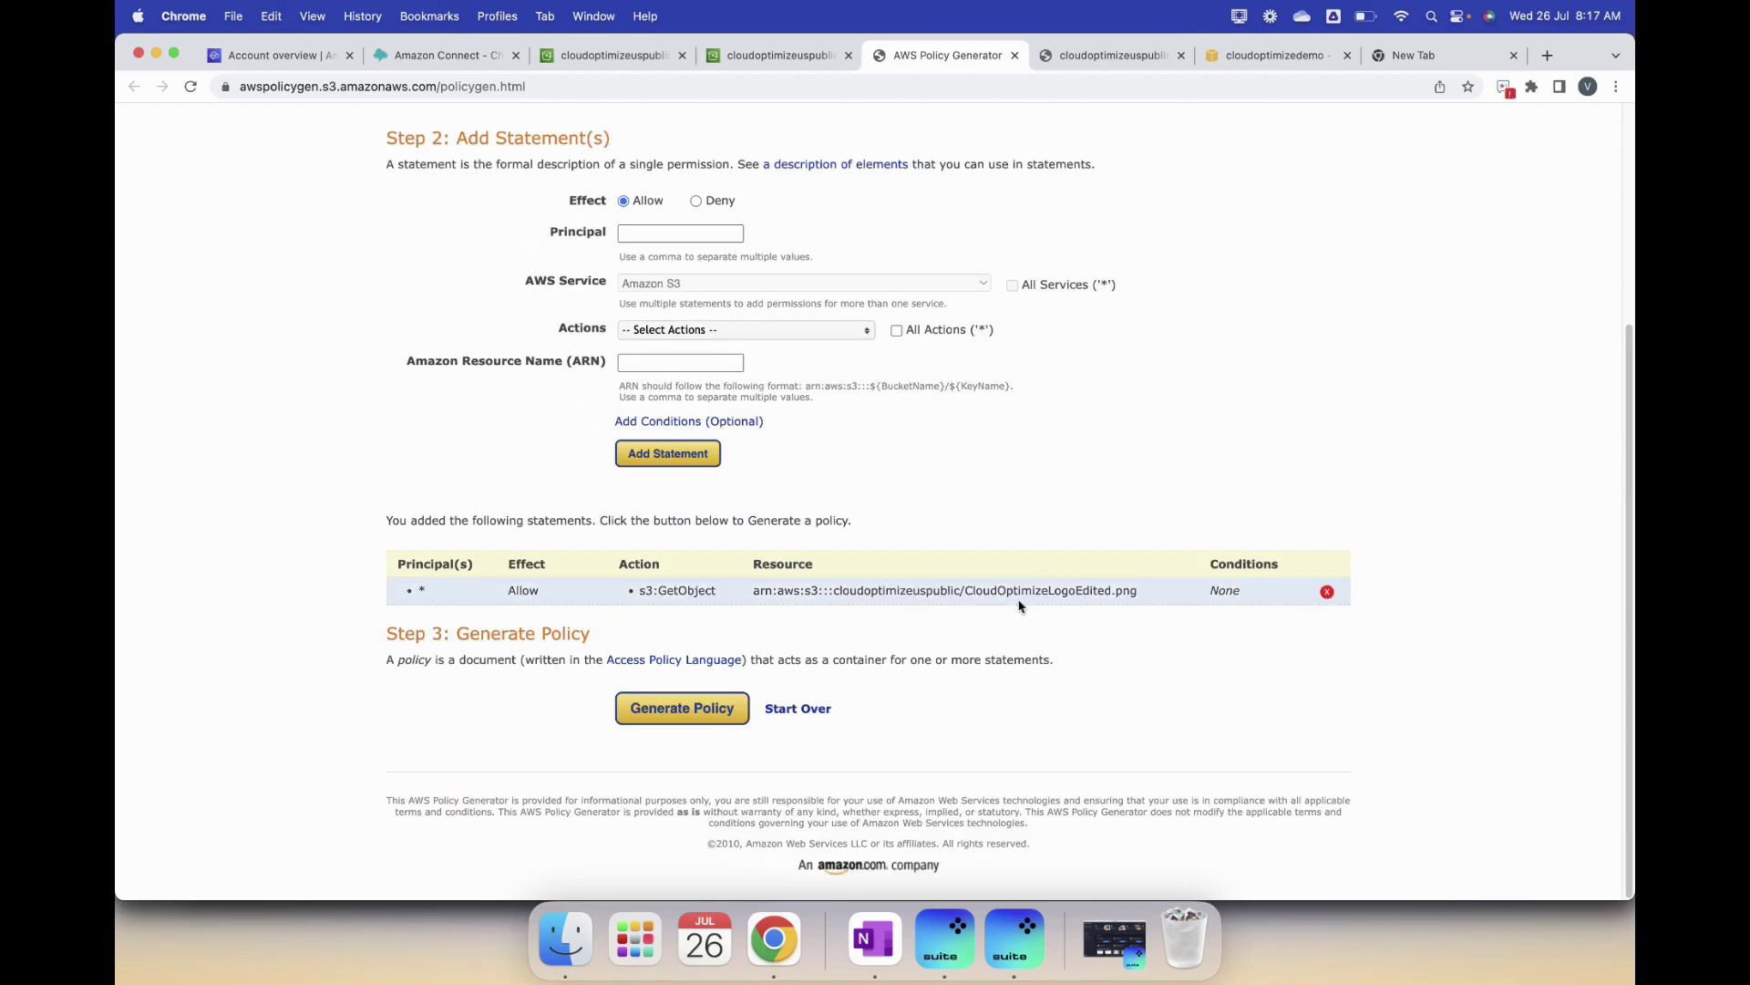
{"action": "left_click", "coordinate": [688, 709]}
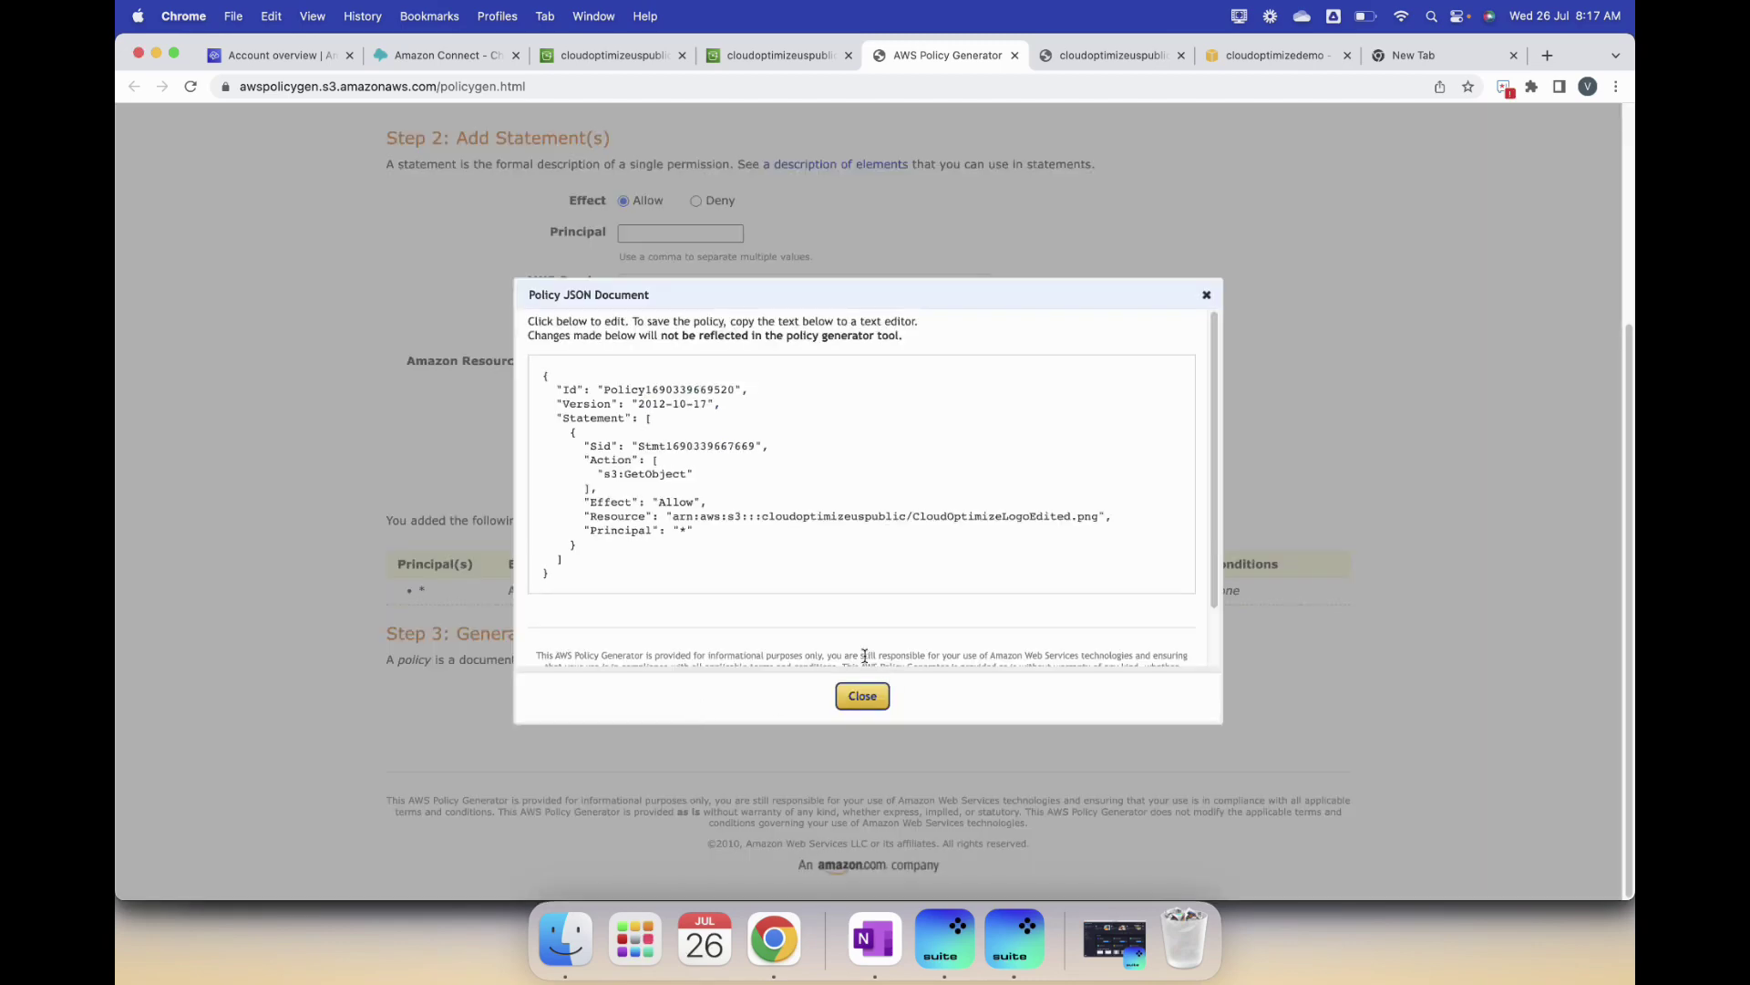
Step: Paste the generated JSON into the cloudoptimizeuspublic bucket policy and save it
{"action": "left_click_drag", "start_coordinate": [627, 584], "coordinate": [498, 331]}
{"action": "key", "text": "super+c"}
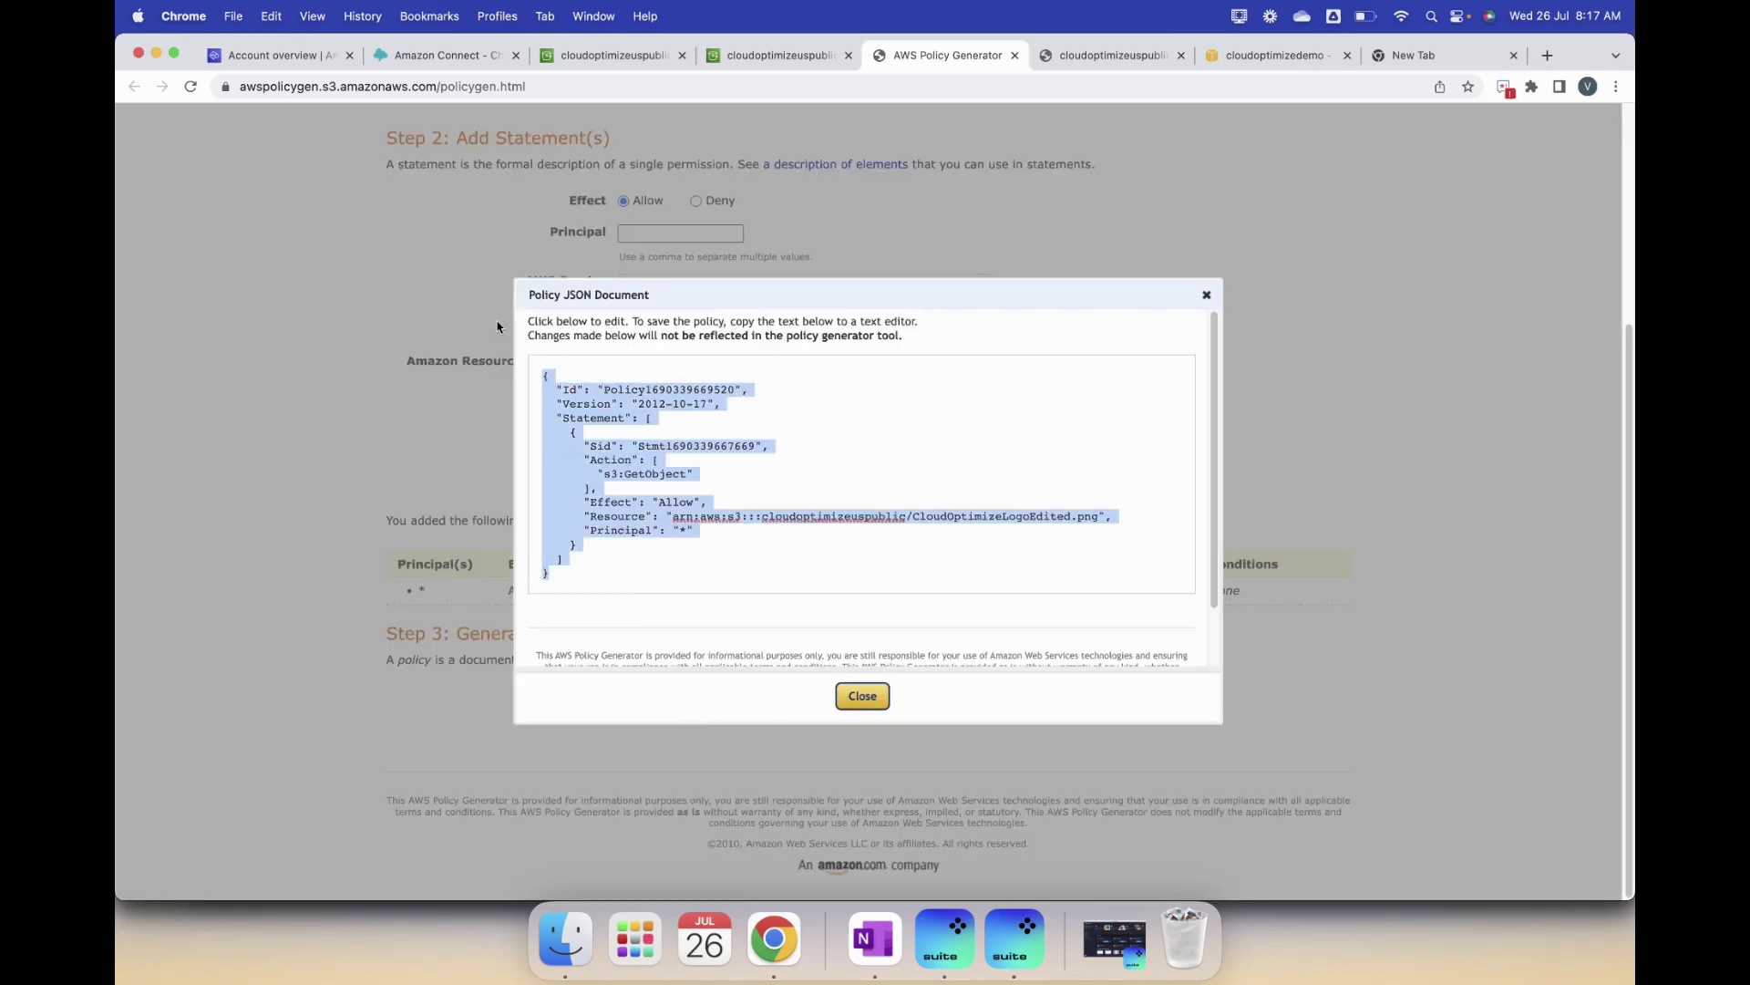
{"action": "left_click", "coordinate": [611, 55]}
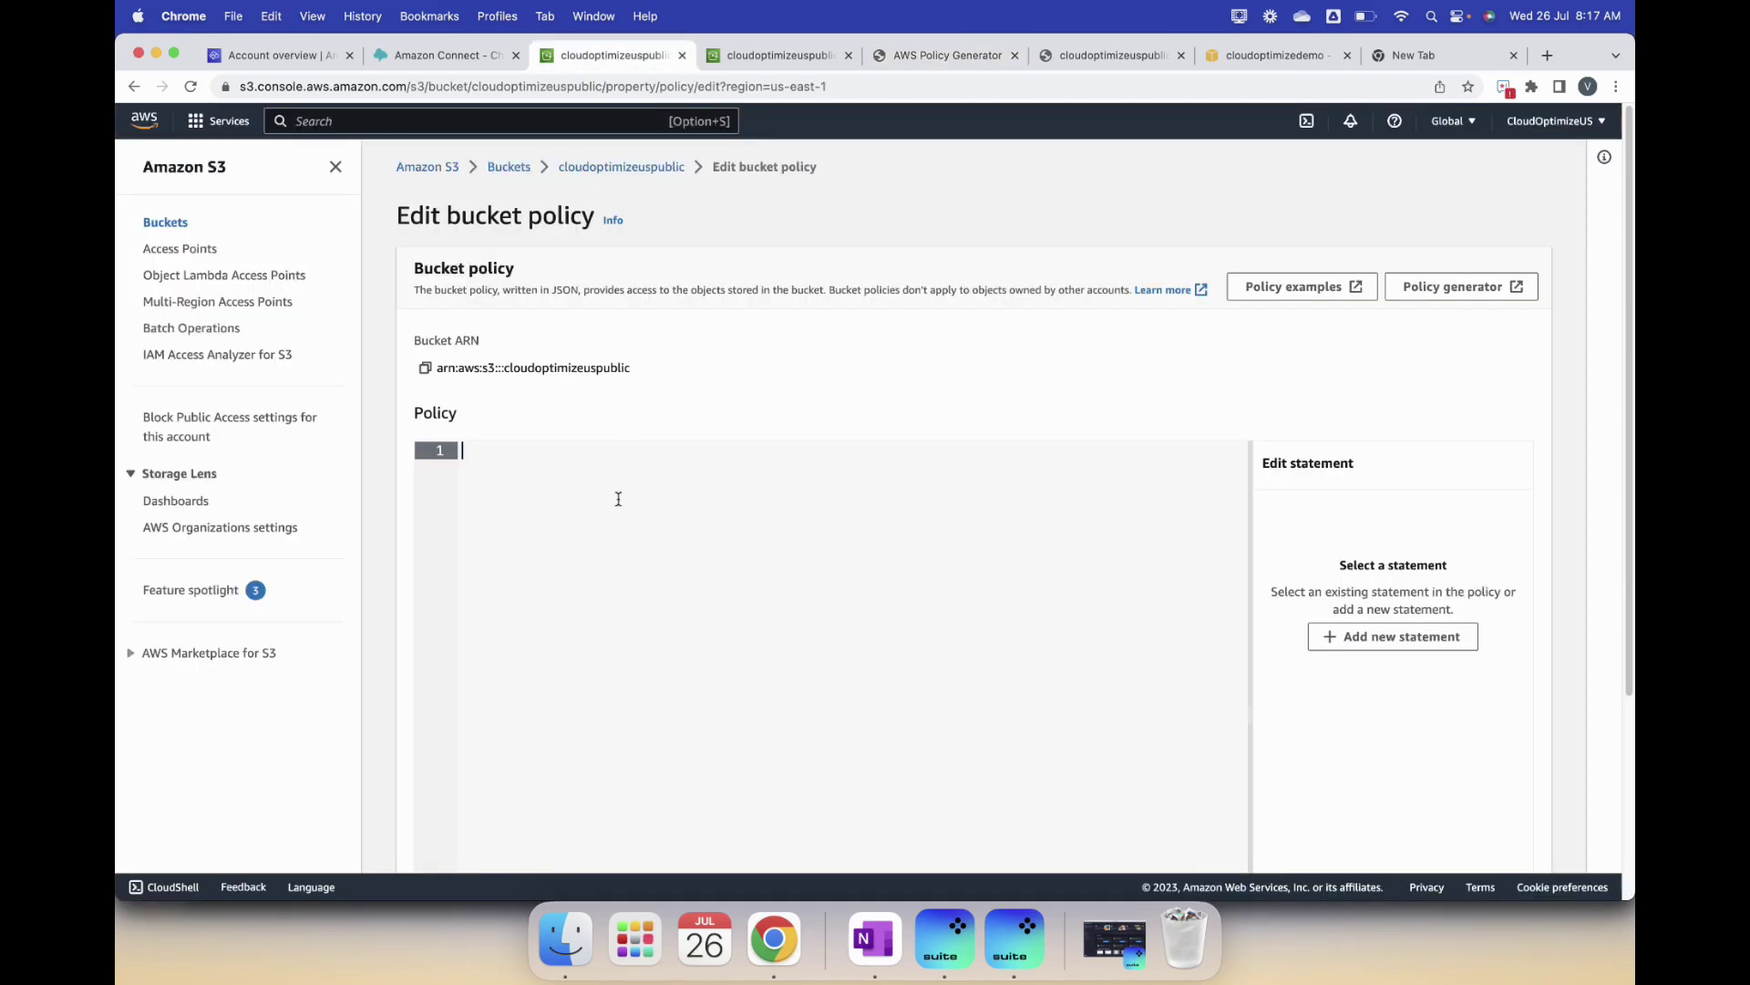
{"action": "key", "text": "super+v"}
{"action": "scroll", "coordinate": [1382, 795], "scroll_direction": "down", "scroll_amount": 3}
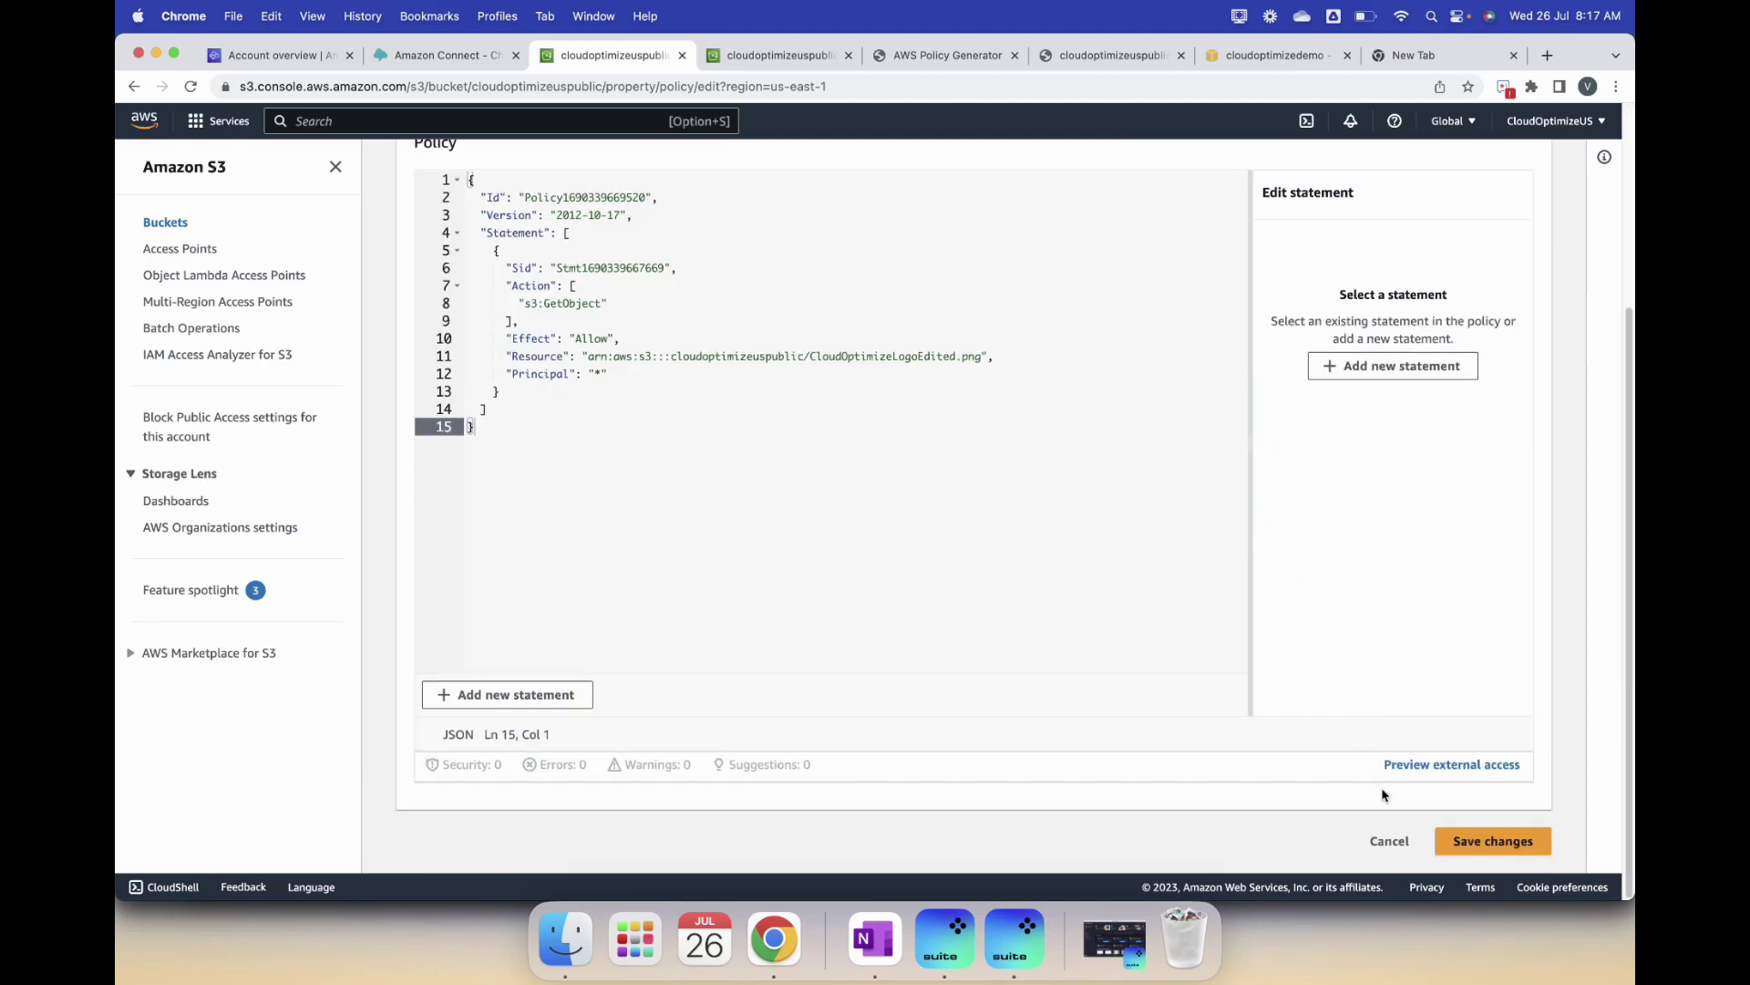
{"action": "left_click", "coordinate": [1492, 840]}
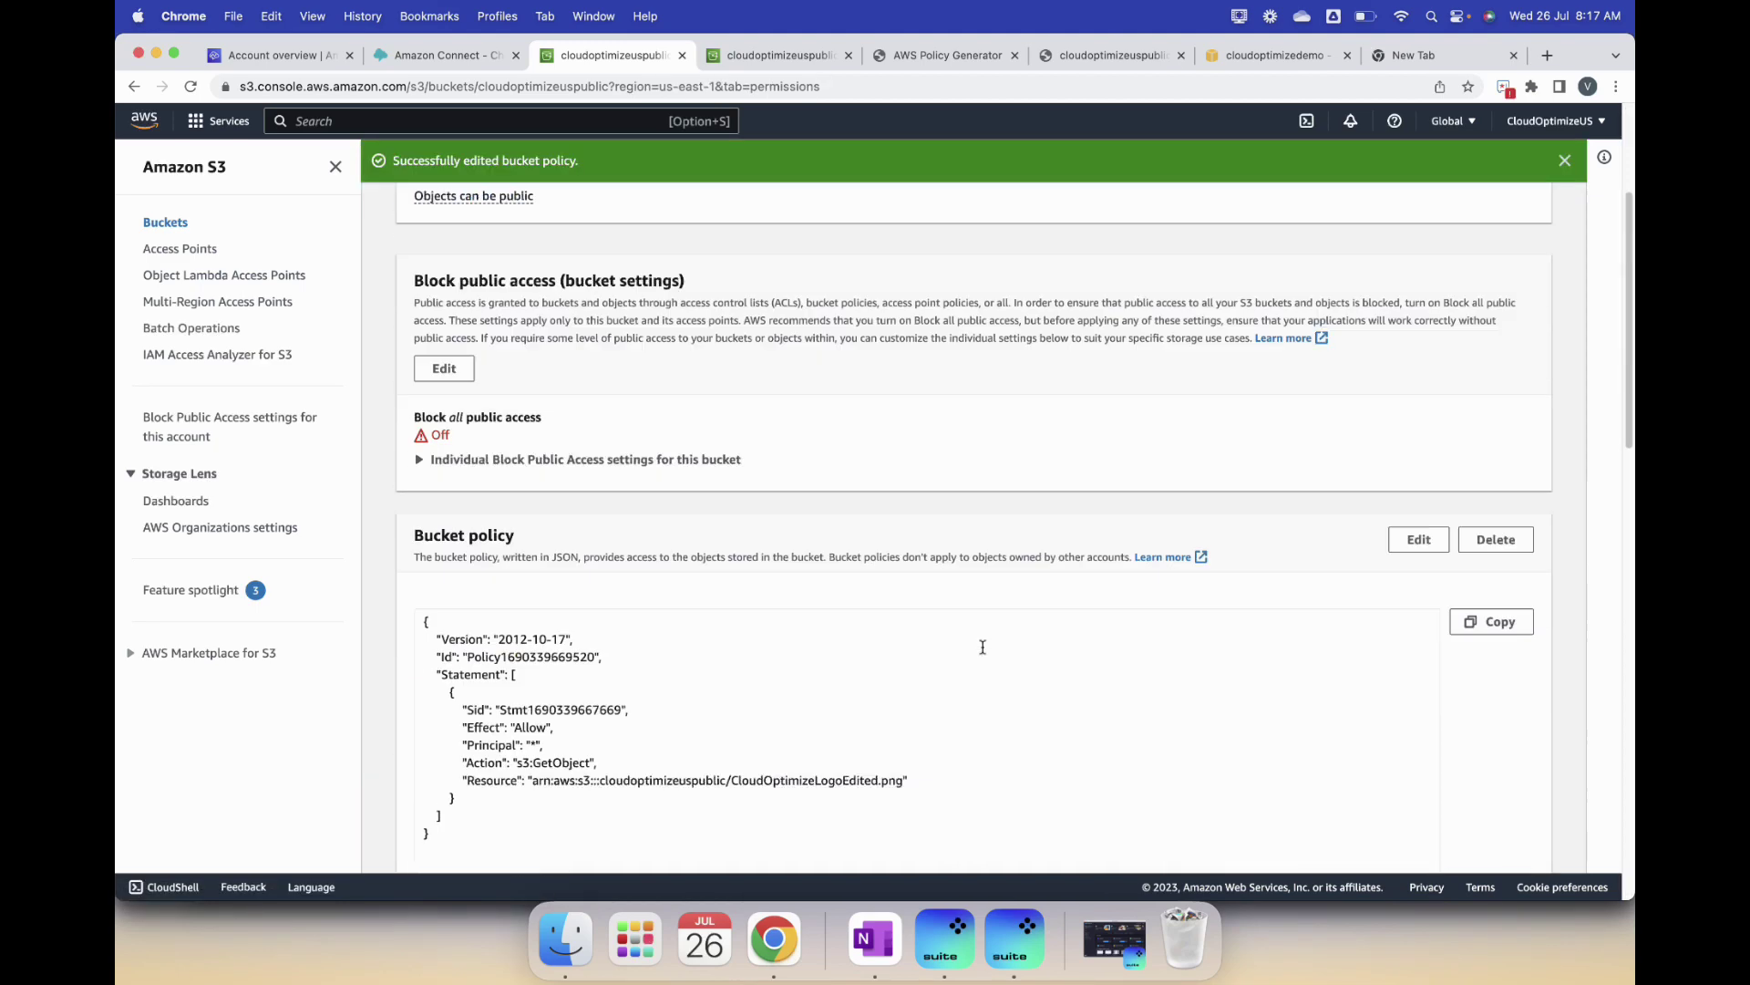
{"action": "scroll", "coordinate": [982, 646], "scroll_direction": "down", "scroll_amount": 7}
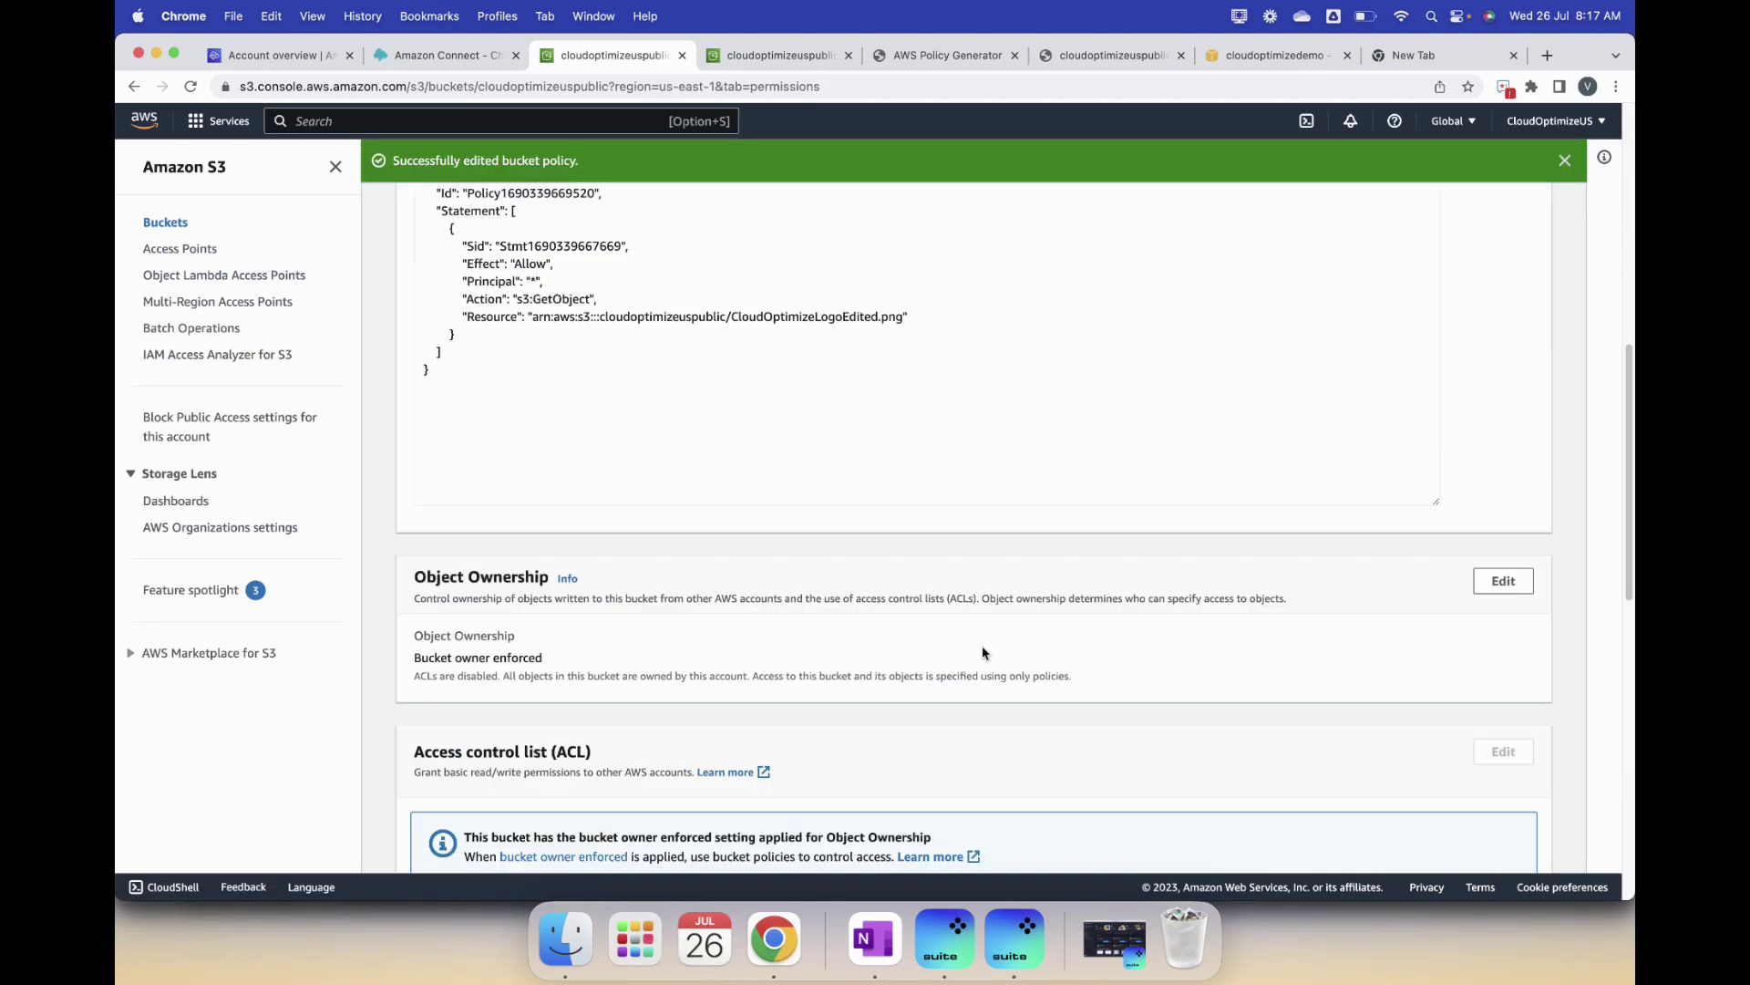
{"action": "left_click", "coordinate": [754, 53]}
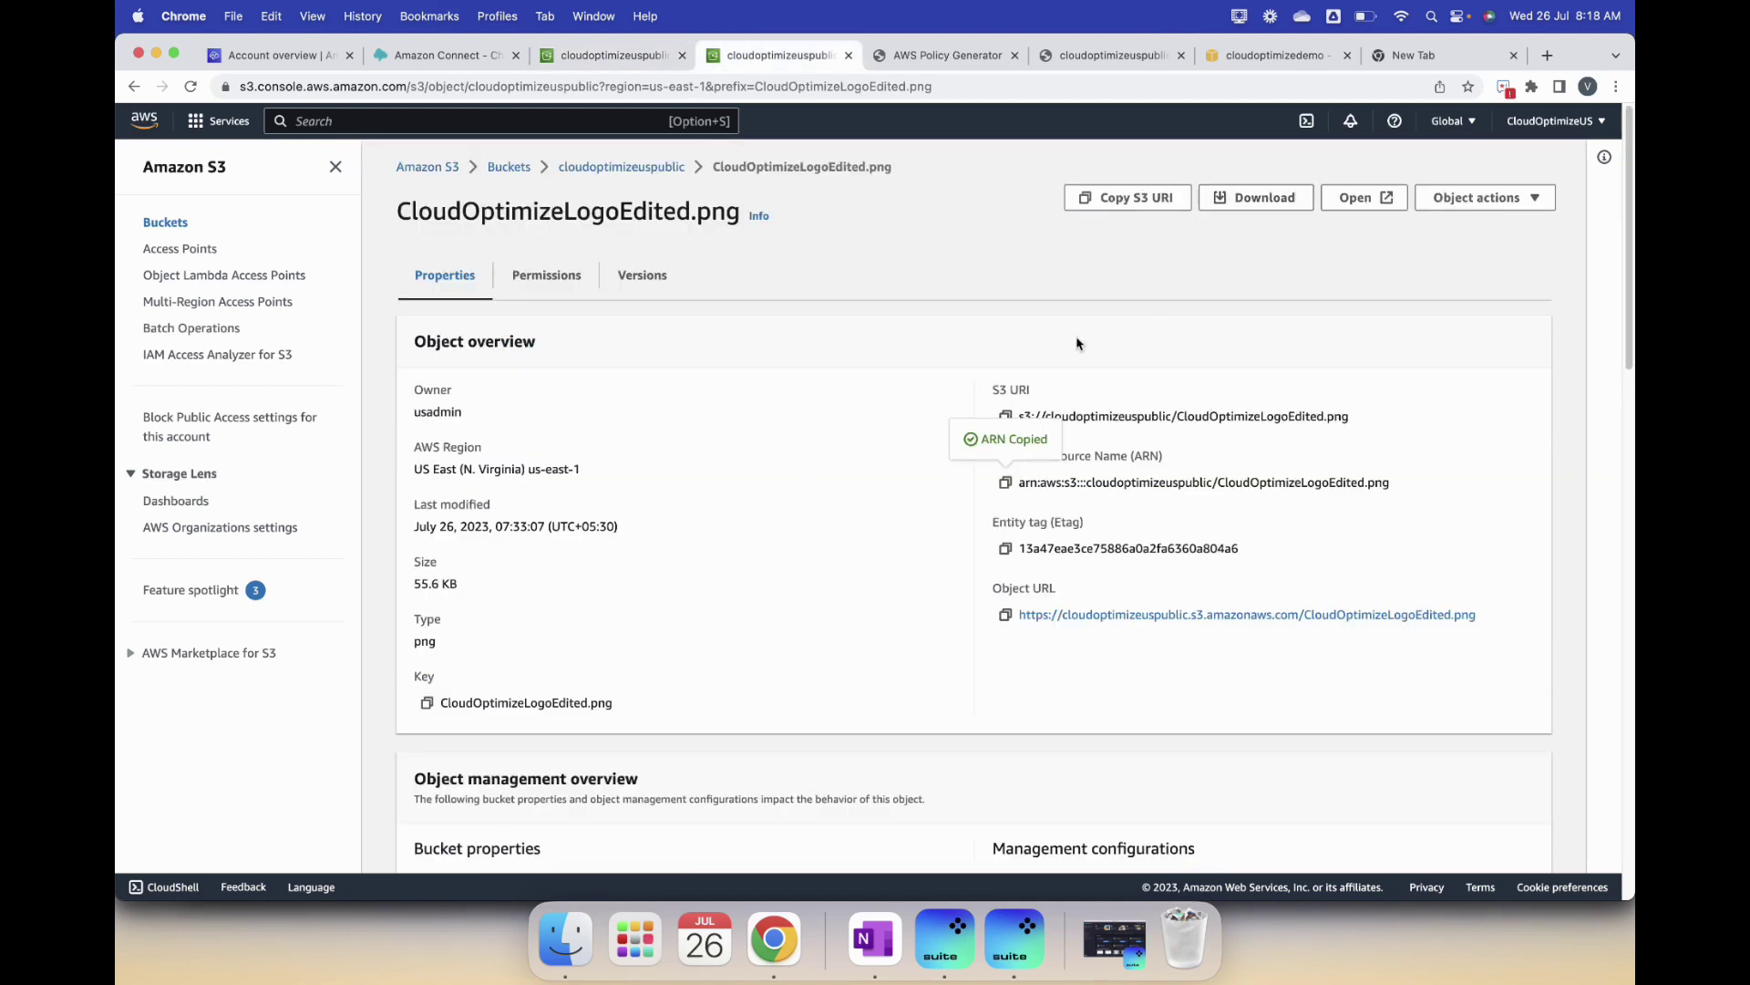
Step: Load the logo's S3 object URL in the previously denied tab, confirm it displays, then close it
{"action": "left_click", "coordinate": [1005, 614]}
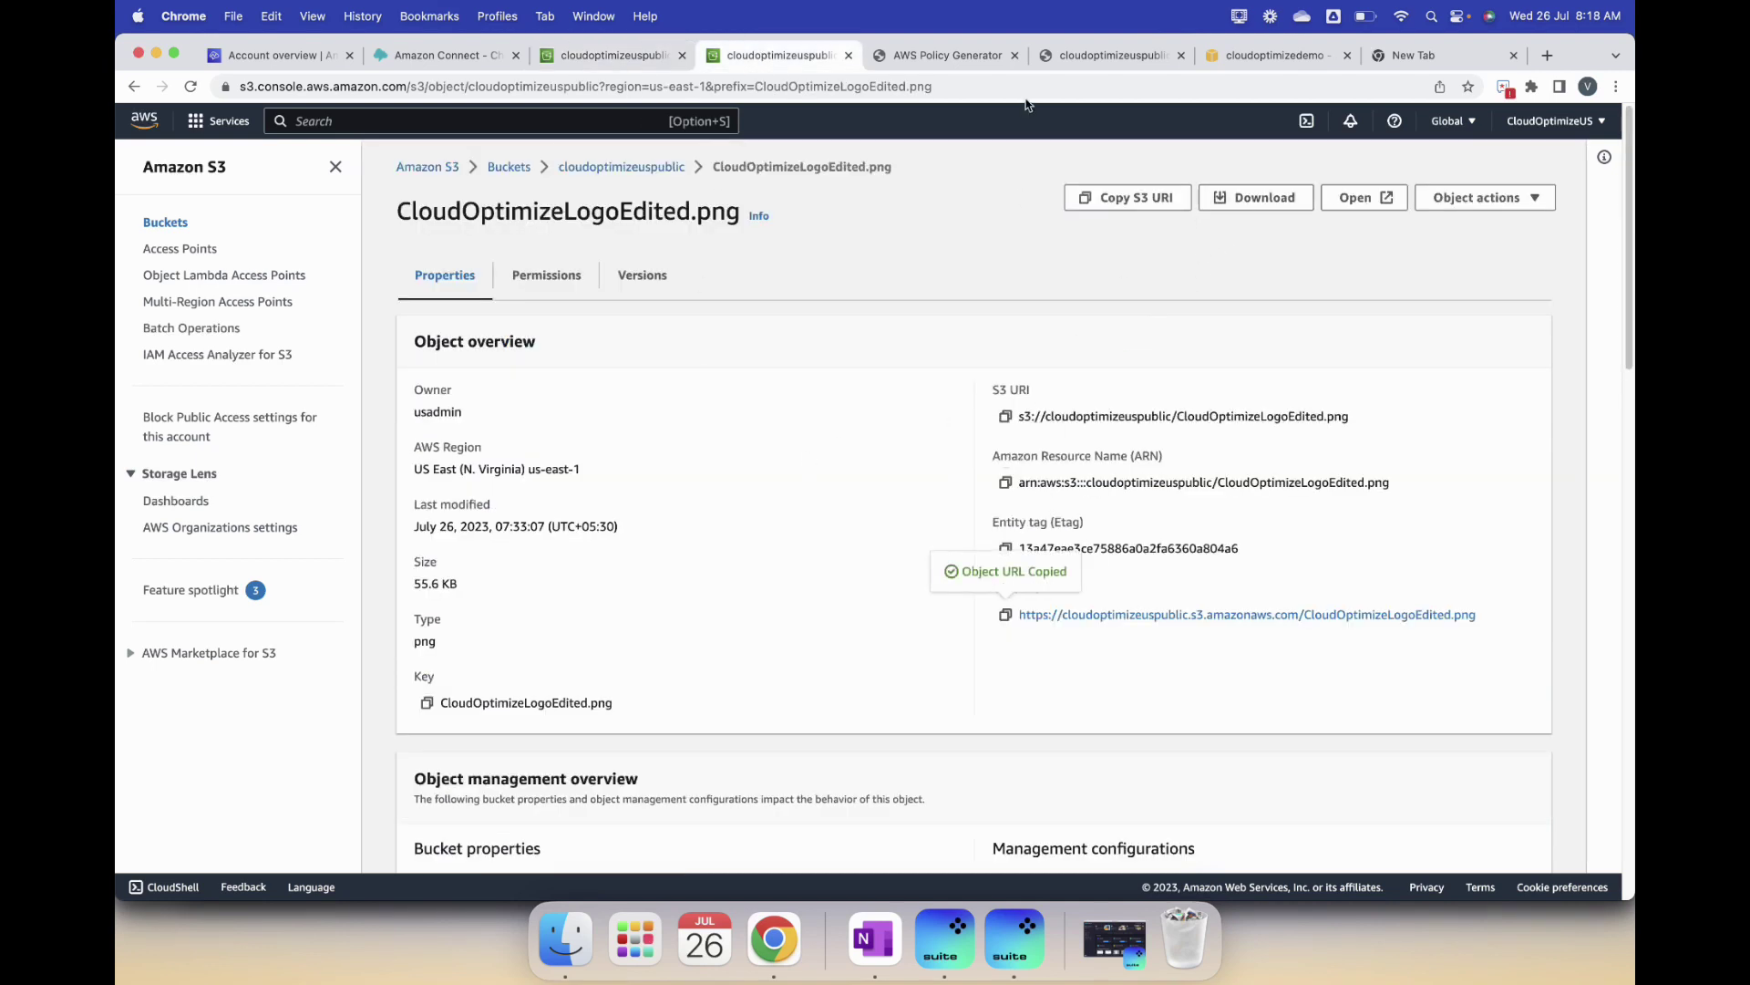
{"action": "left_click", "coordinate": [1078, 59]}
{"action": "left_click", "coordinate": [792, 88]}
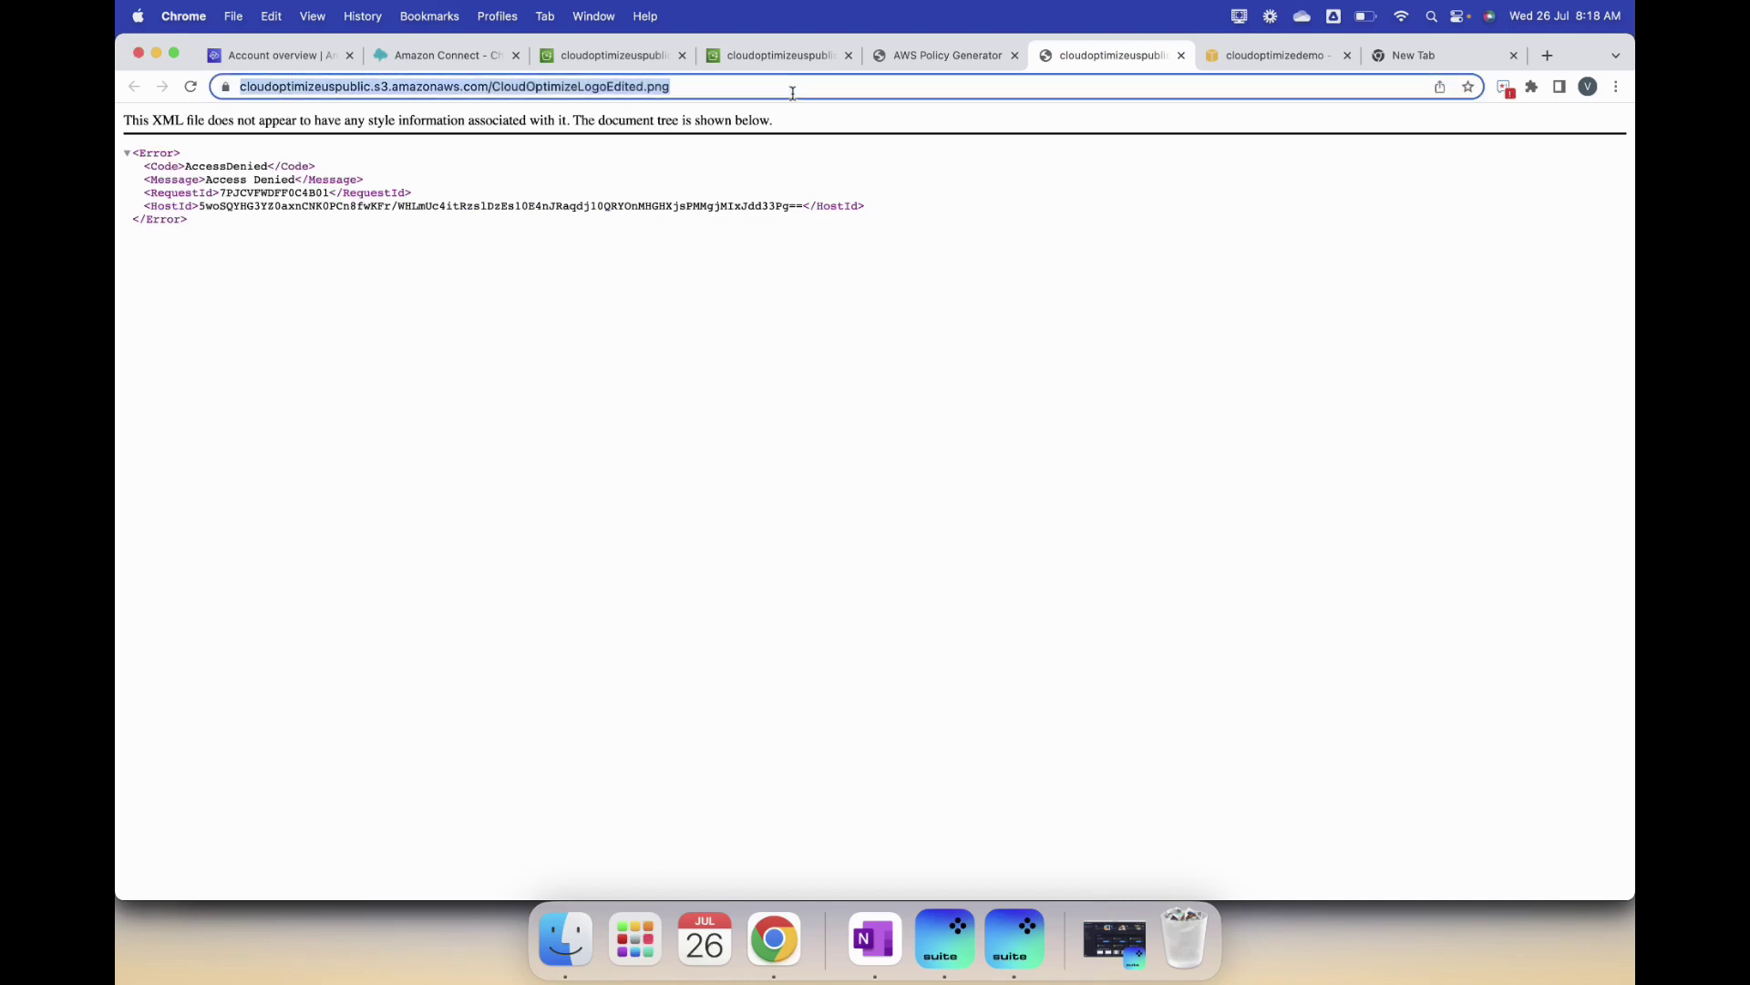
{"action": "key", "text": "super+v"}
{"action": "key", "text": "Return"}
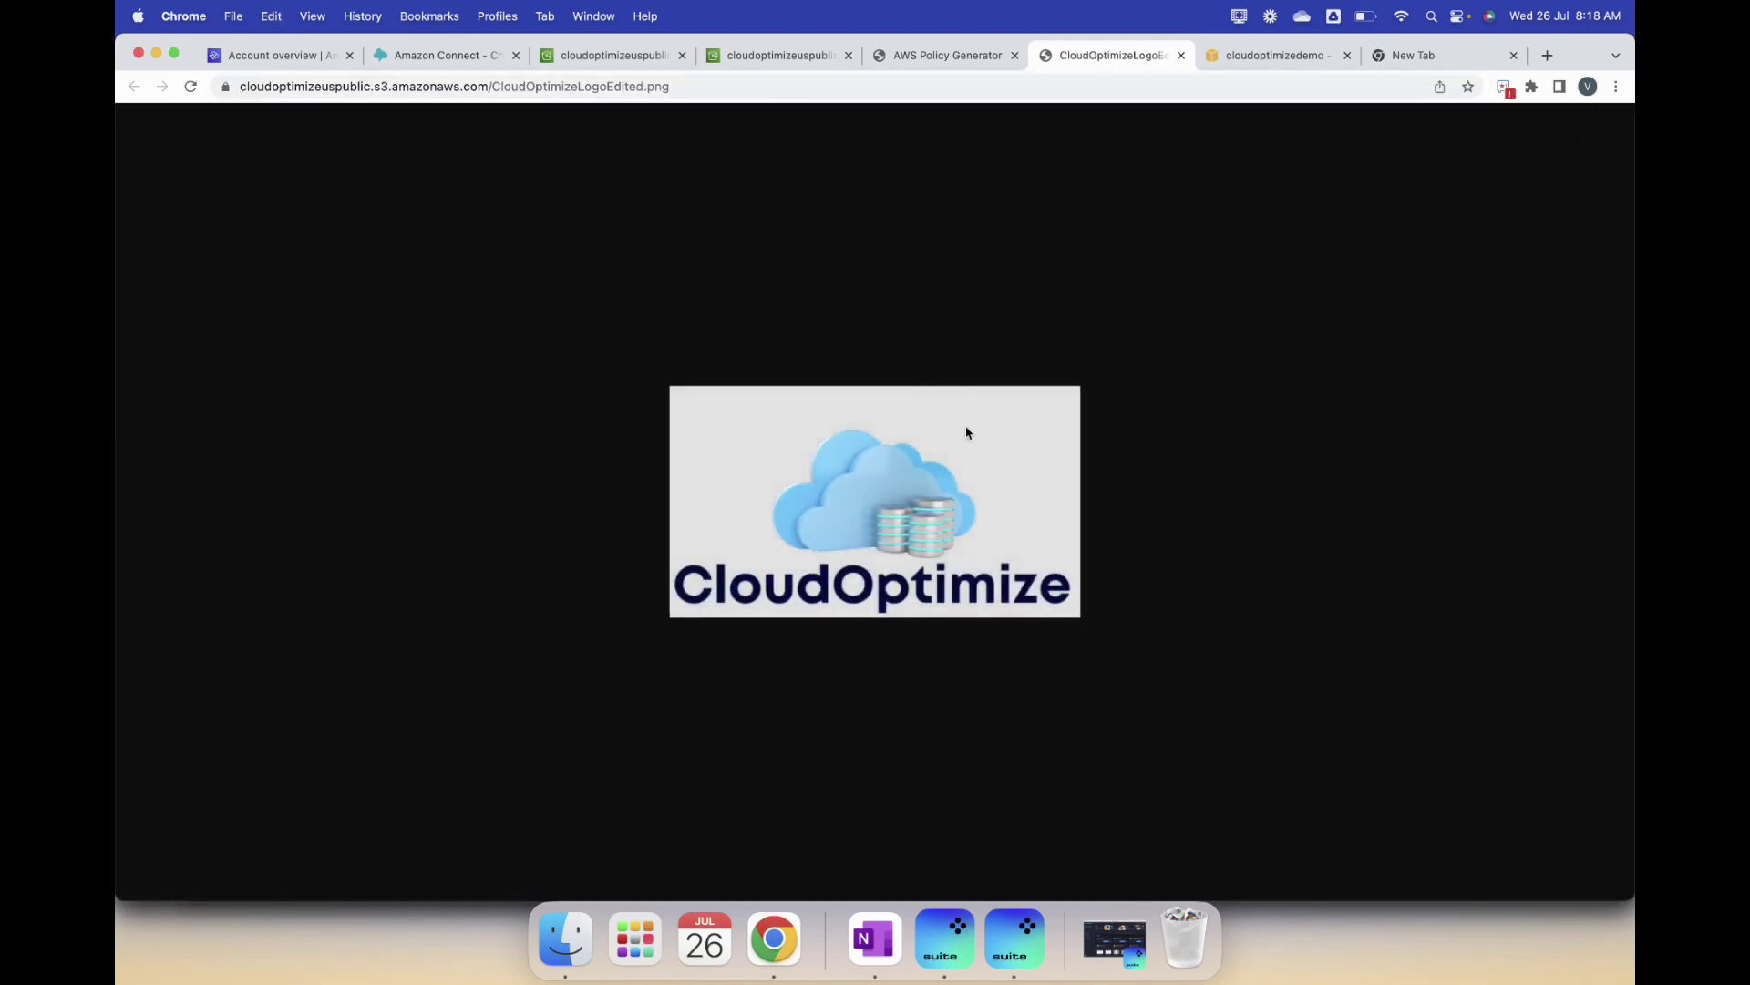
{"action": "left_click", "coordinate": [1180, 56]}
{"action": "left_click", "coordinate": [447, 56]}
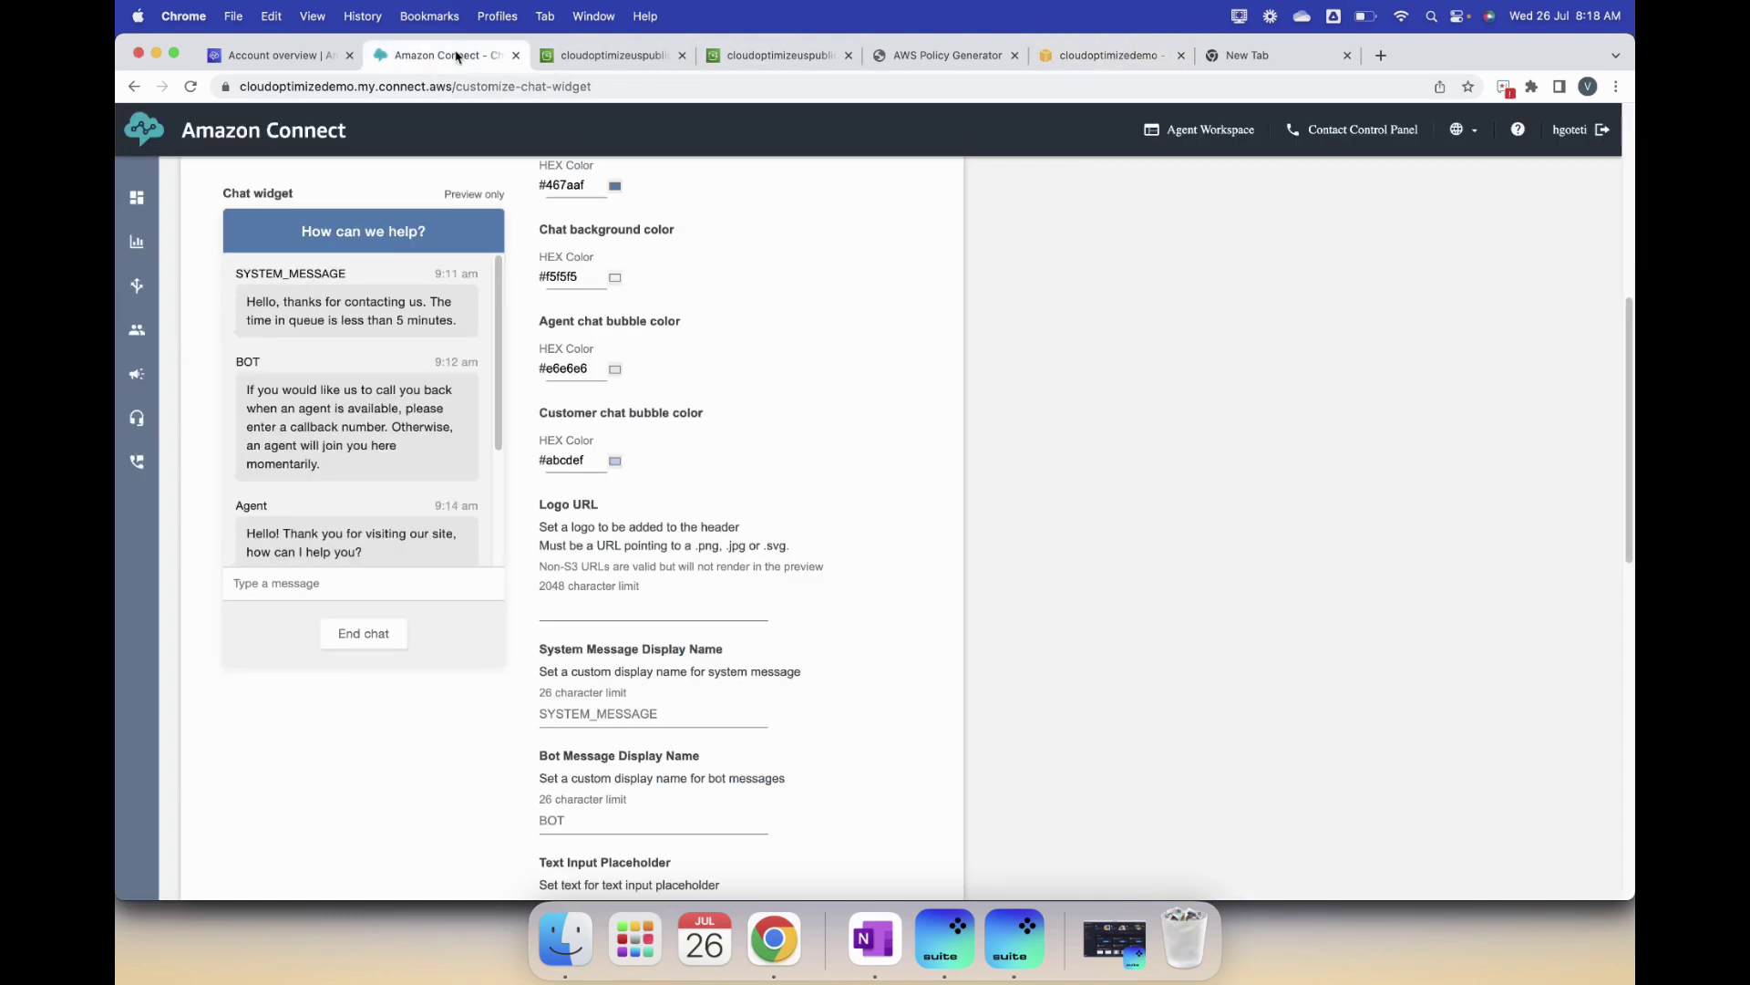
Step: Fill the Logo URL field with the CloudOptimizeLogoEdited.png S3 object URL
{"action": "left_click", "coordinate": [624, 609]}
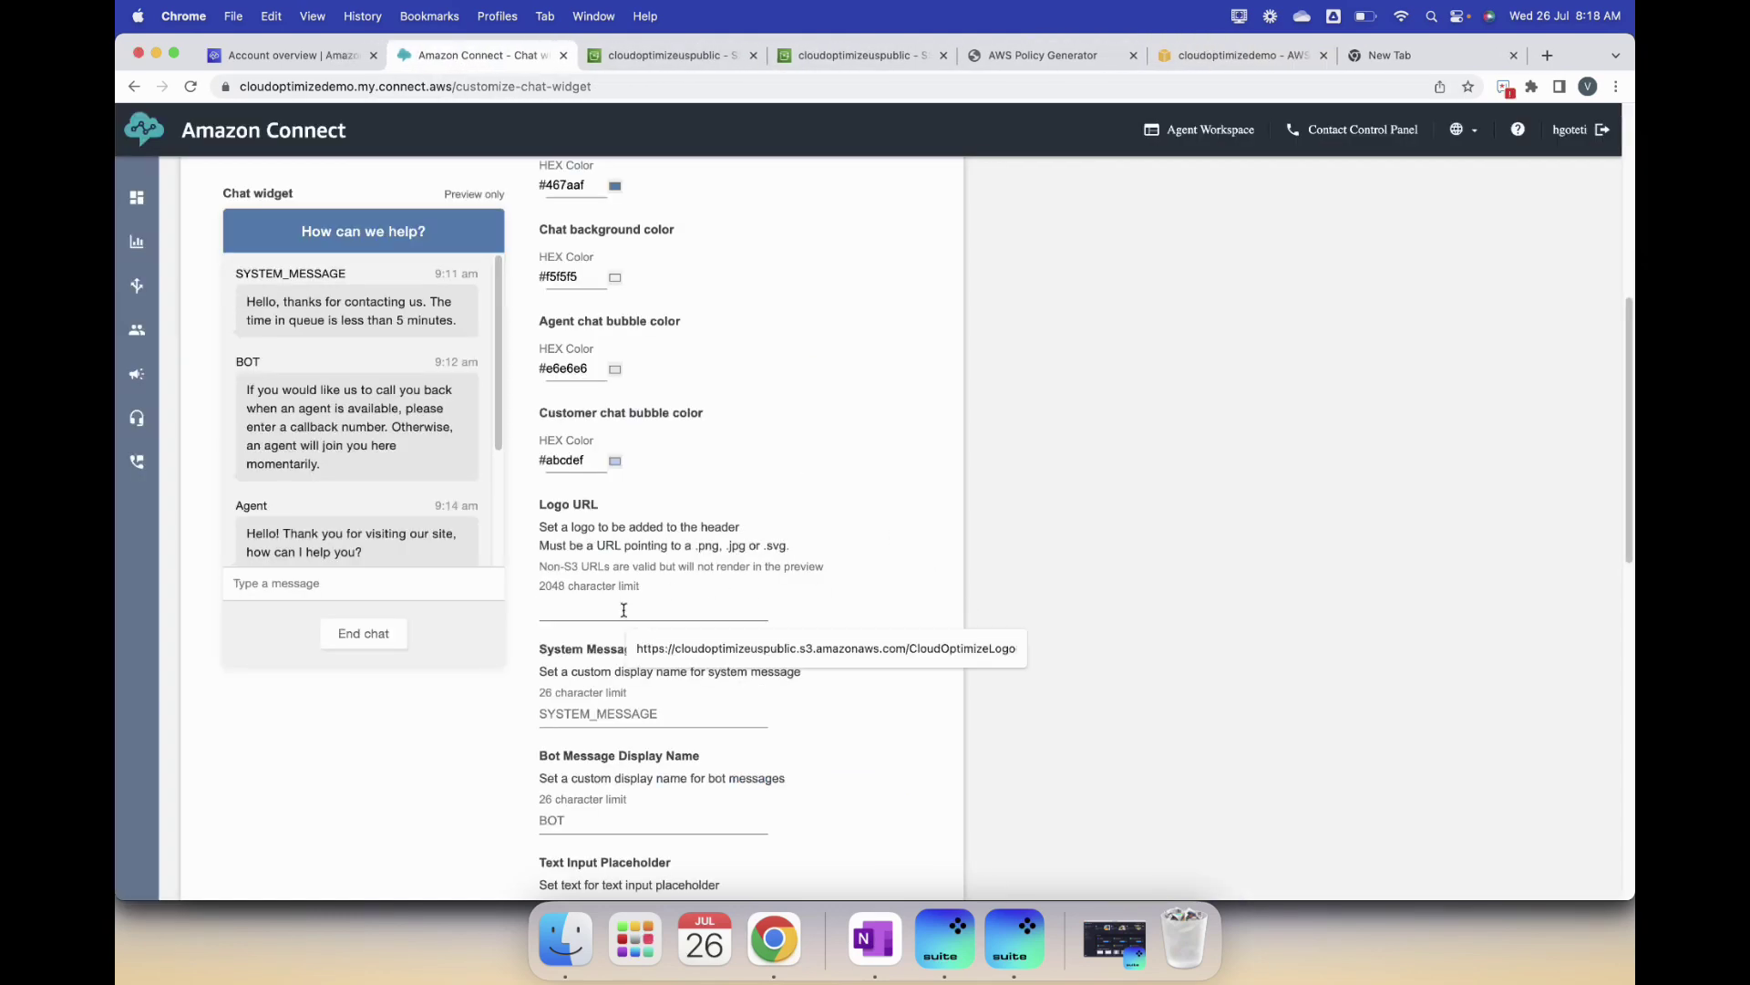
{"action": "key", "text": "super+v"}
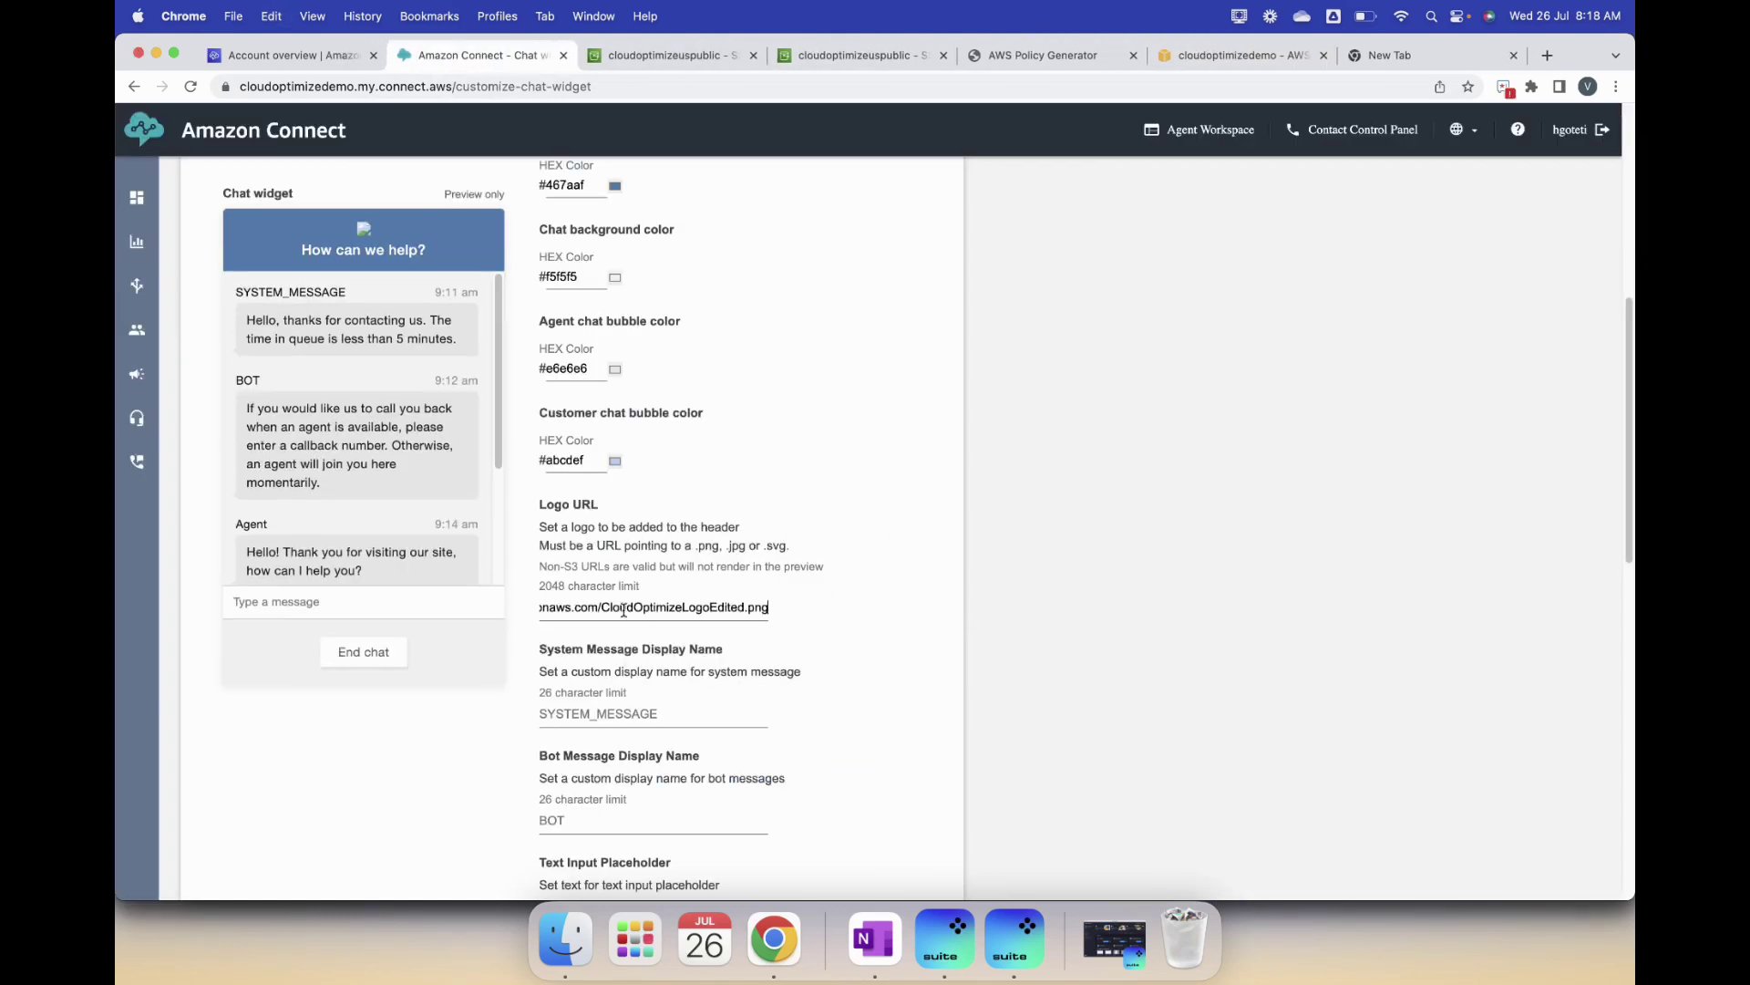
{"action": "left_click", "coordinate": [870, 616]}
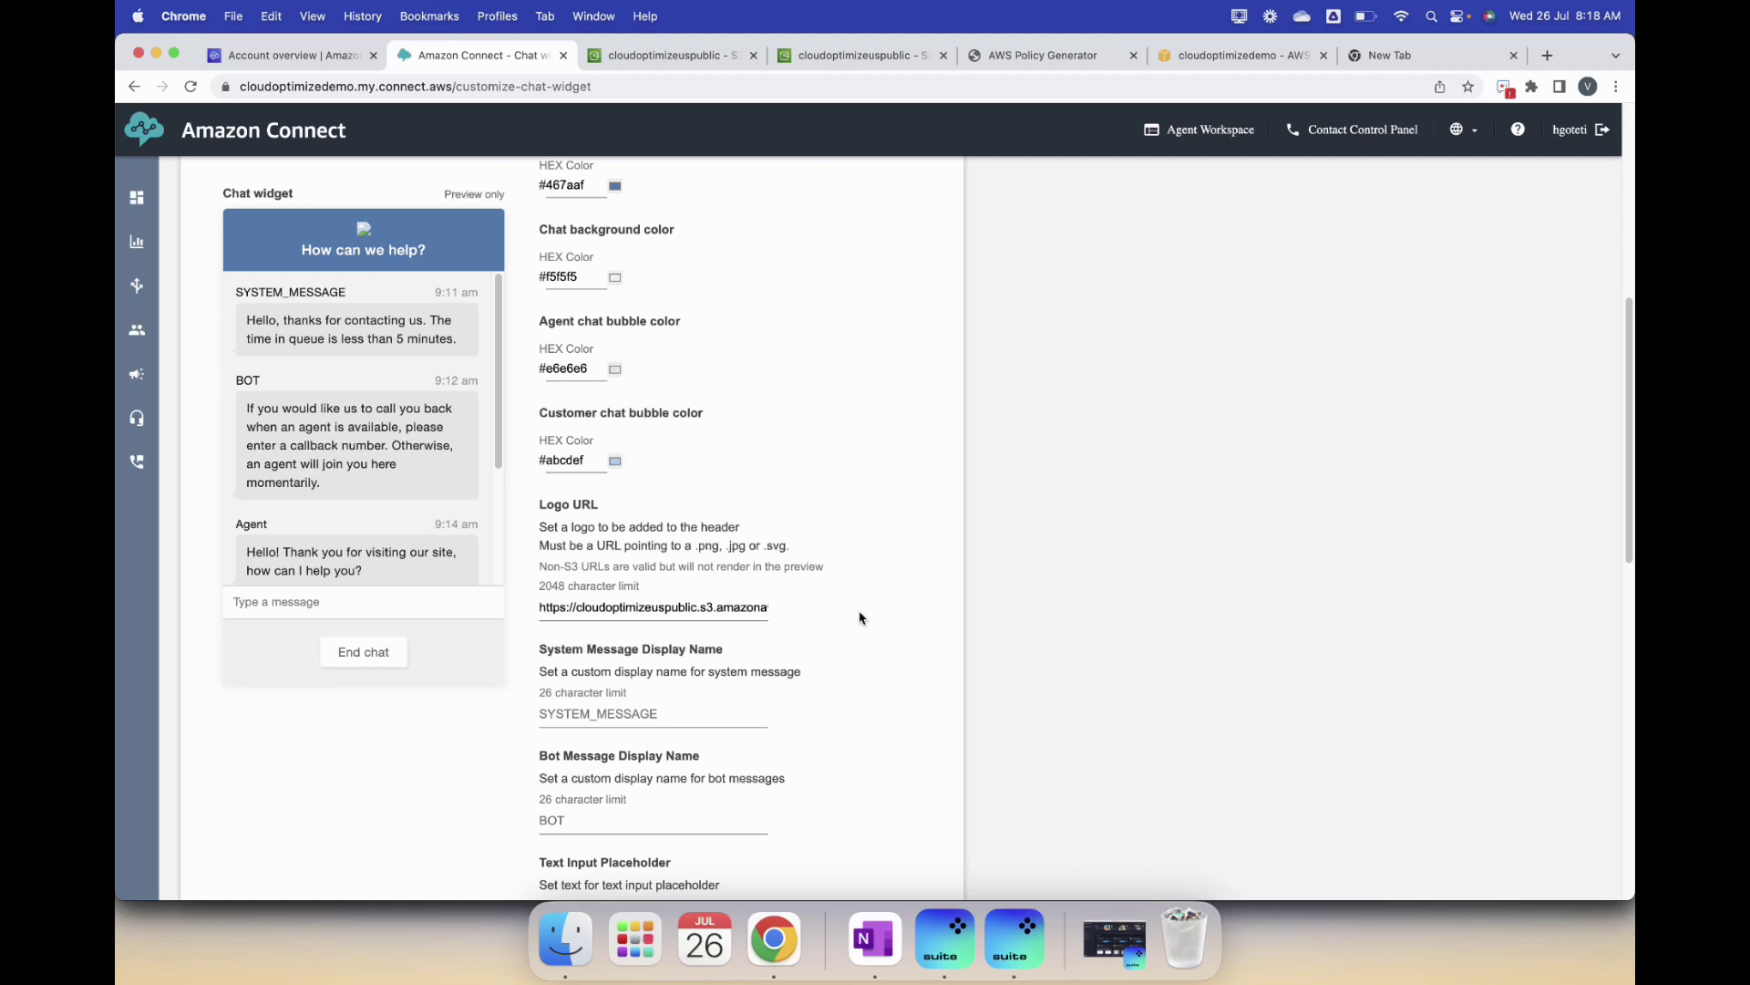
{"action": "scroll", "coordinate": [860, 617], "scroll_direction": "down", "scroll_amount": 2}
Step: Set the bot message display name to 'CloudOptimize Bot'
{"action": "scroll", "coordinate": [860, 617], "scroll_direction": "down", "scroll_amount": 5}
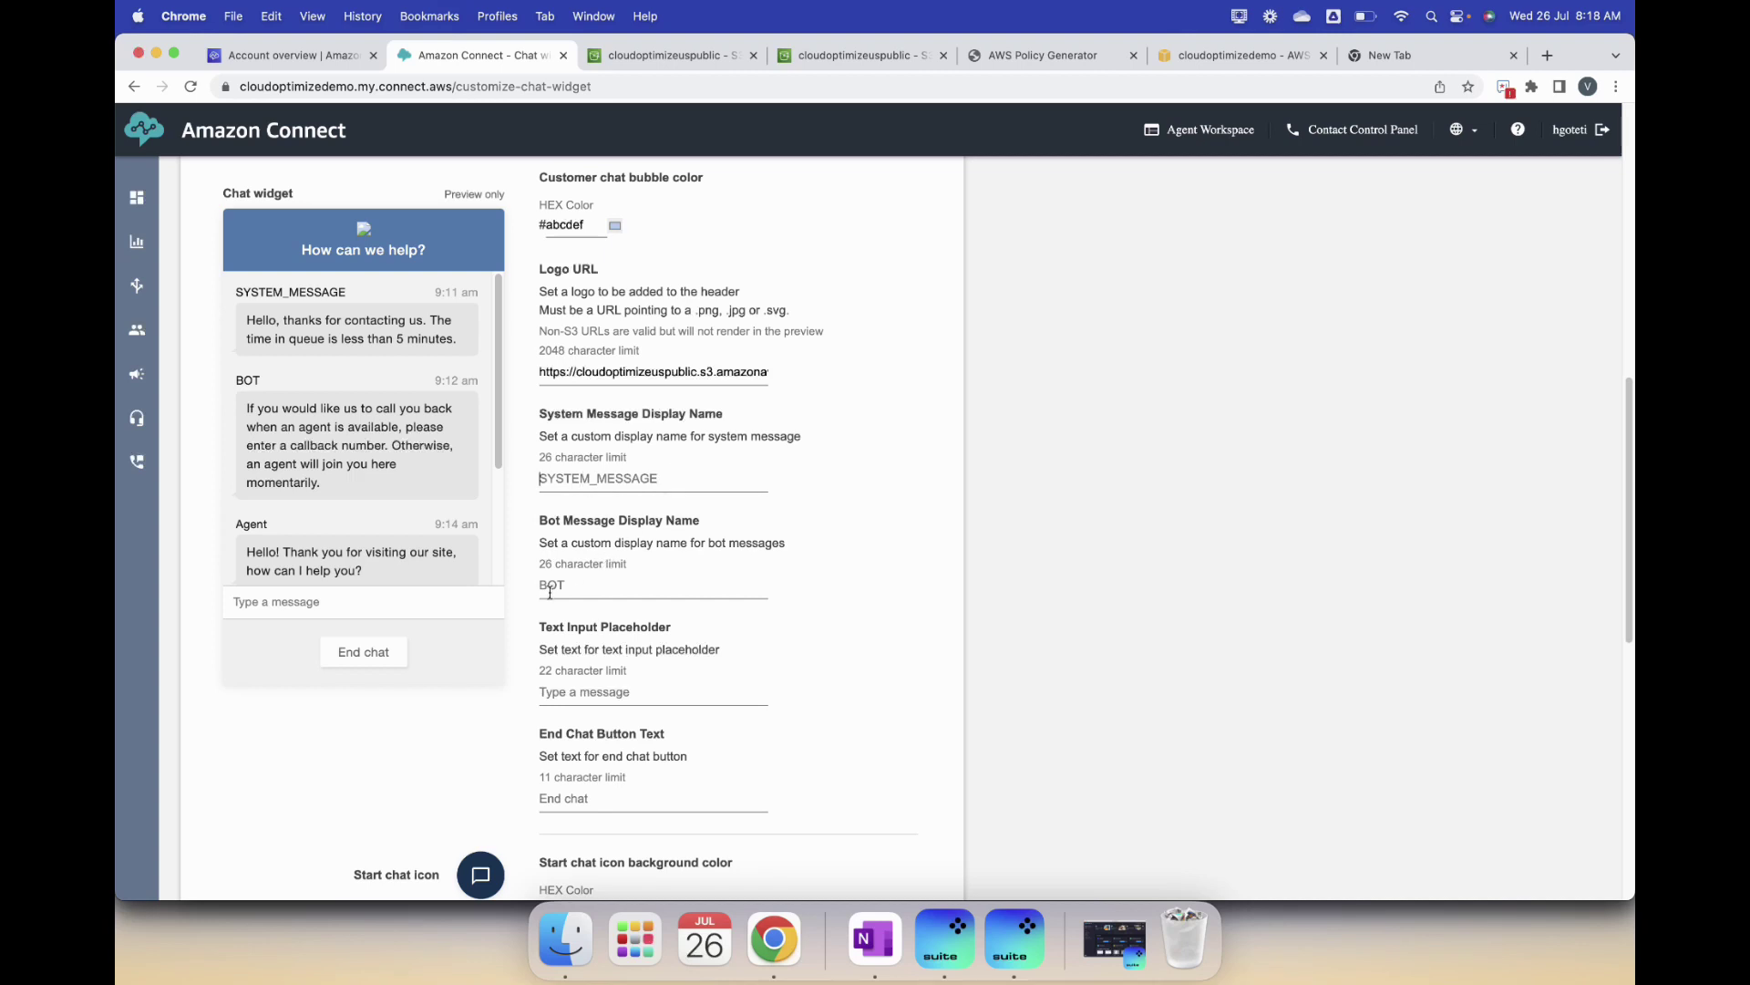
{"action": "left_click", "coordinate": [577, 589]}
{"action": "type", "text": "CloudOptimize Bot"}
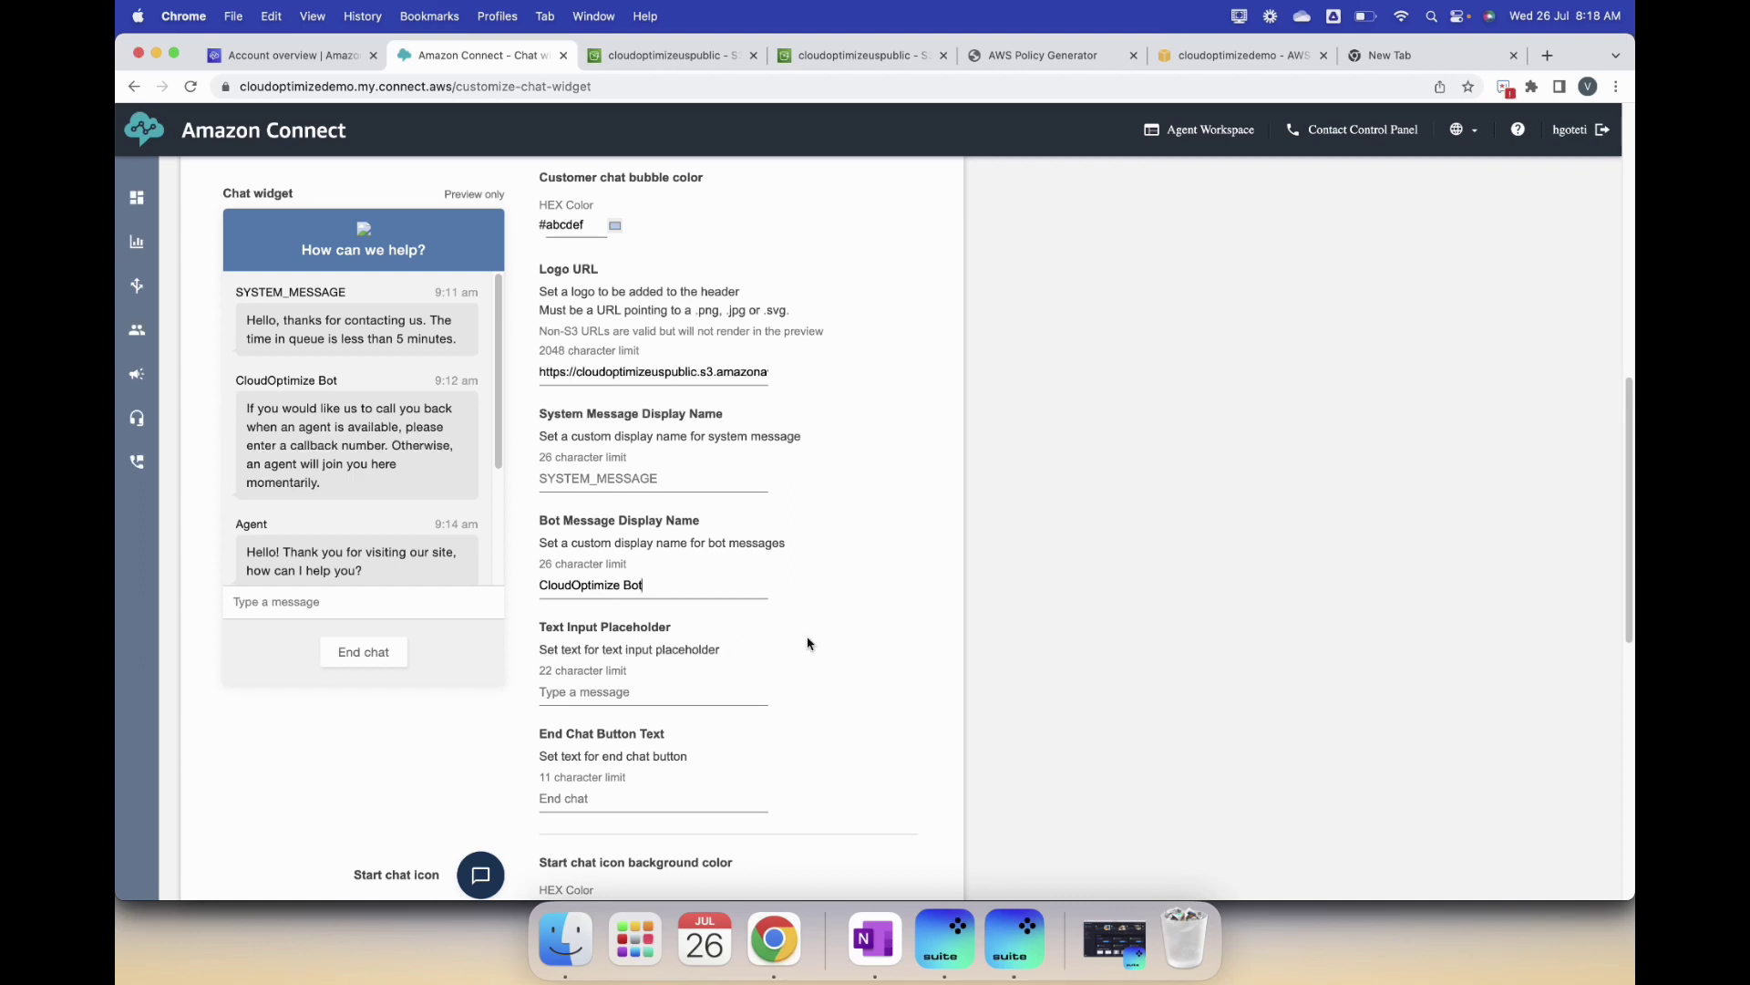
Step: Set the End Chat Button Text to 'End Chat'
{"action": "scroll", "coordinate": [813, 645], "scroll_direction": "down", "scroll_amount": 3}
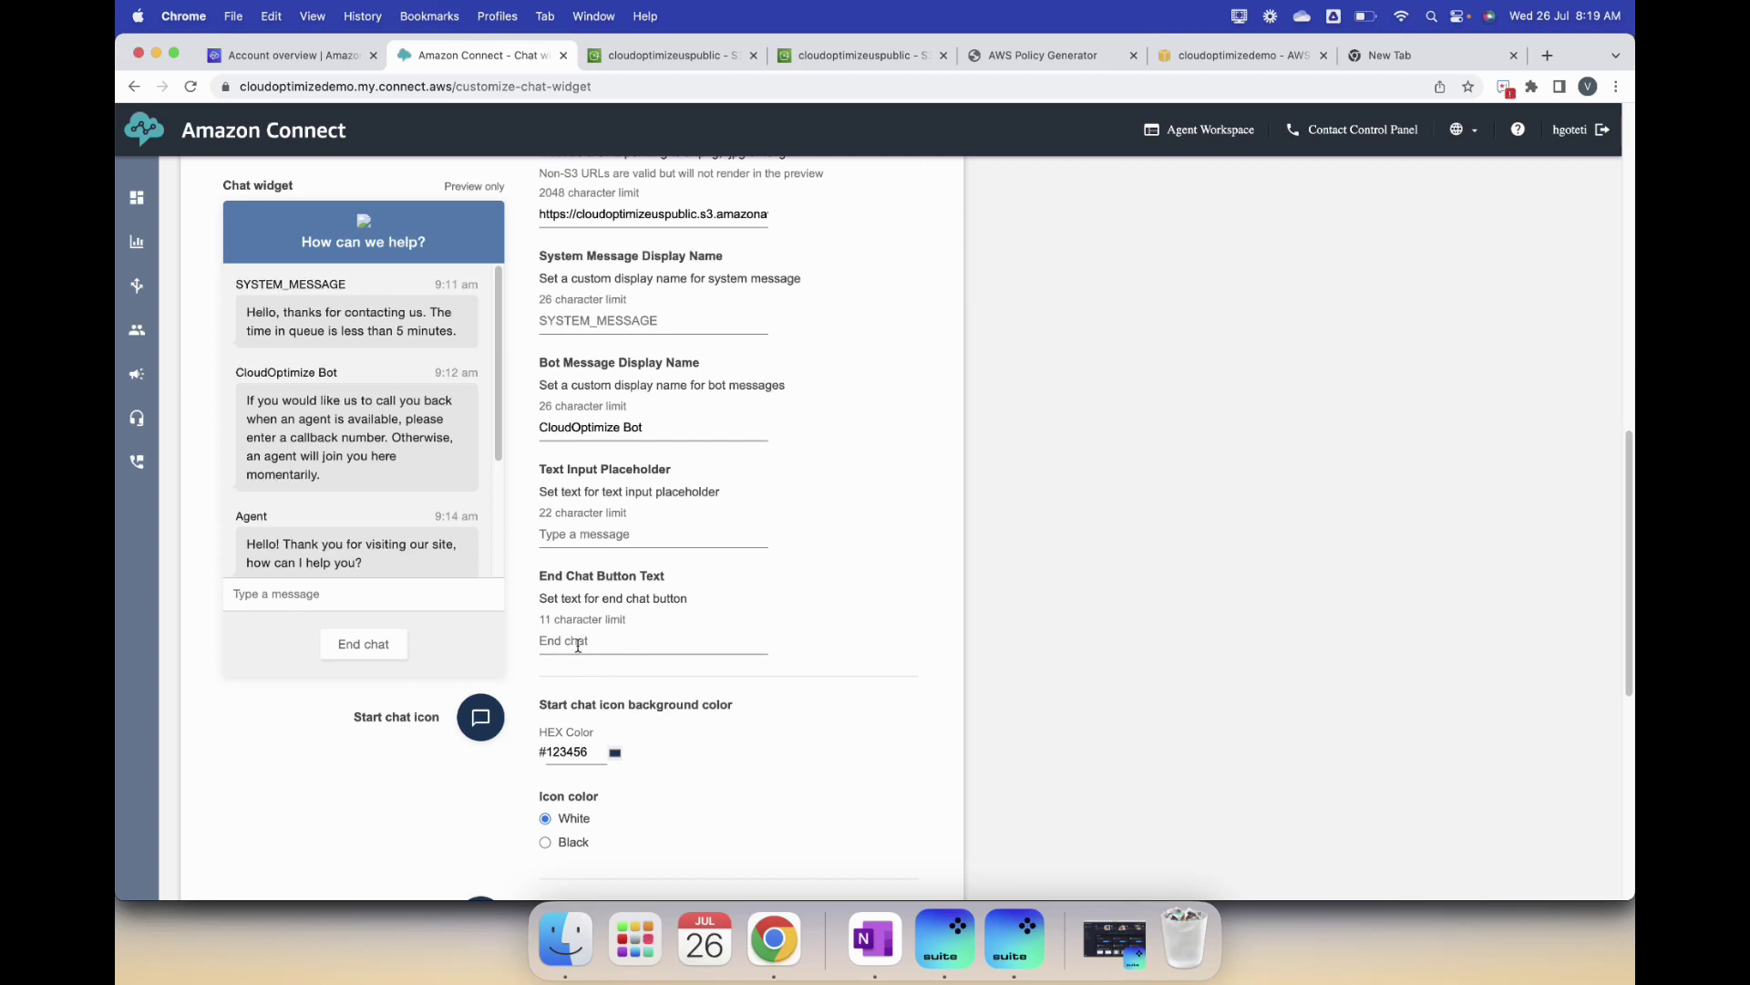
{"action": "type", "text": "End Chat"}
{"action": "scroll", "coordinate": [890, 652], "scroll_direction": "down", "scroll_amount": 3}
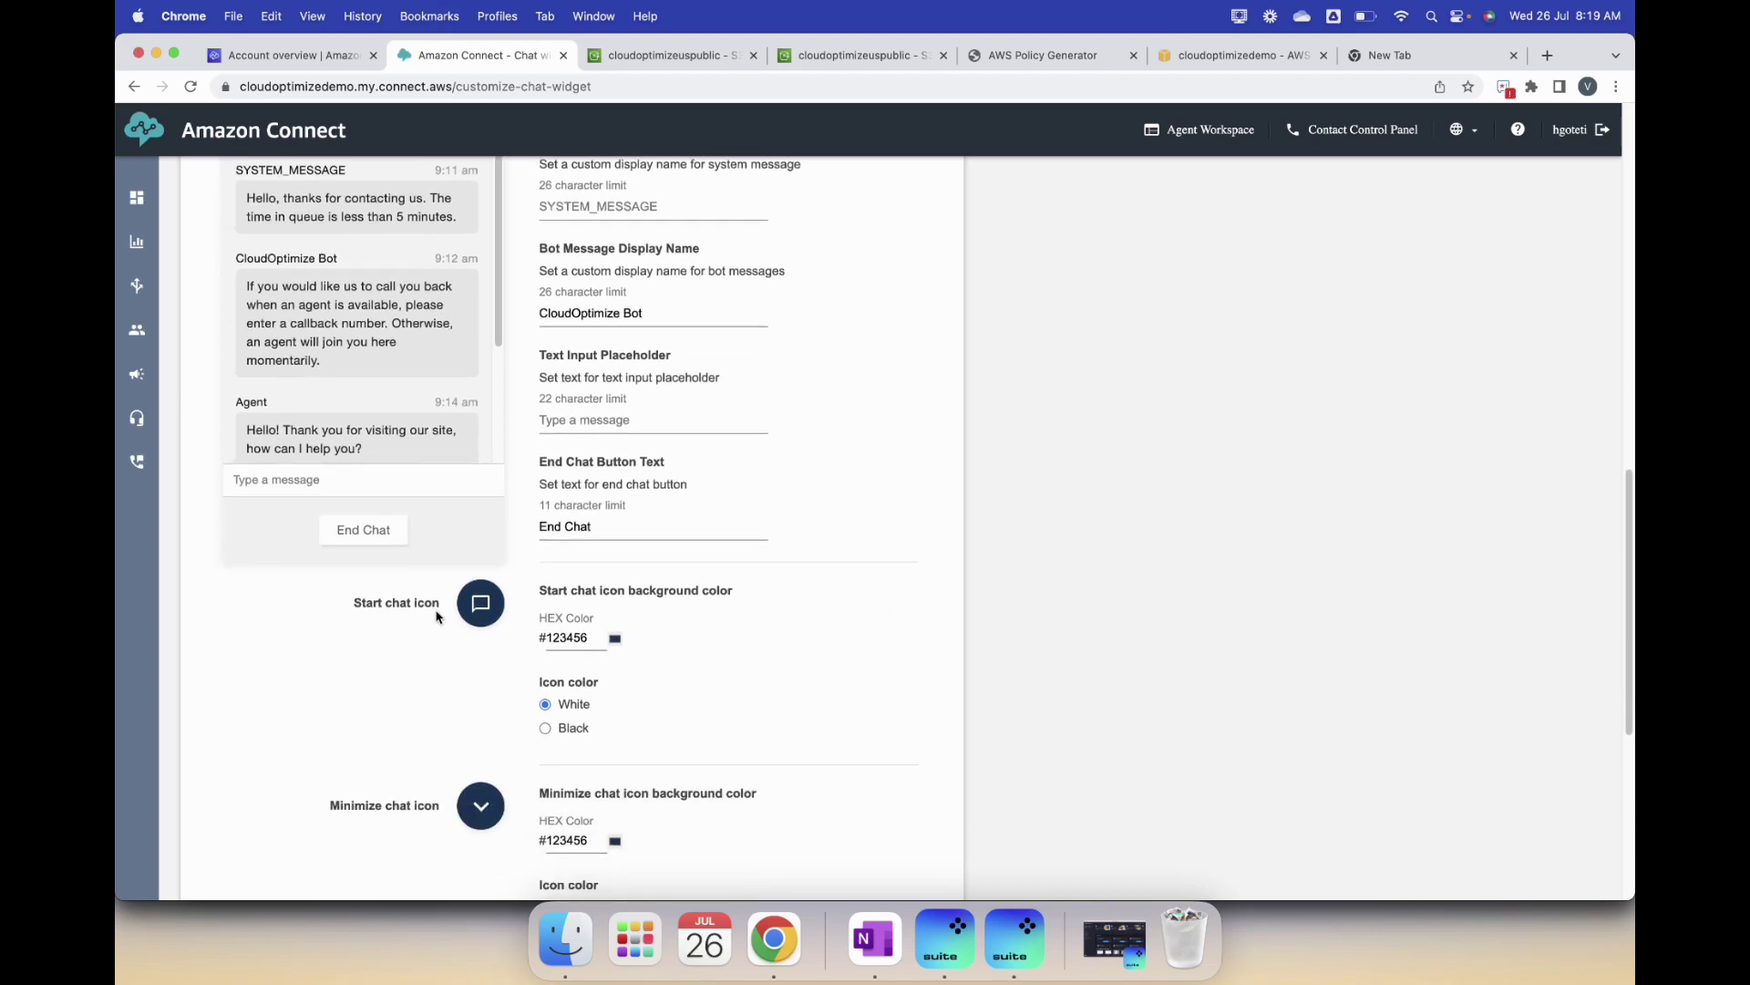
Step: Lighten the start chat icon background colour to #1c5c9b
{"action": "left_click", "coordinate": [616, 639]}
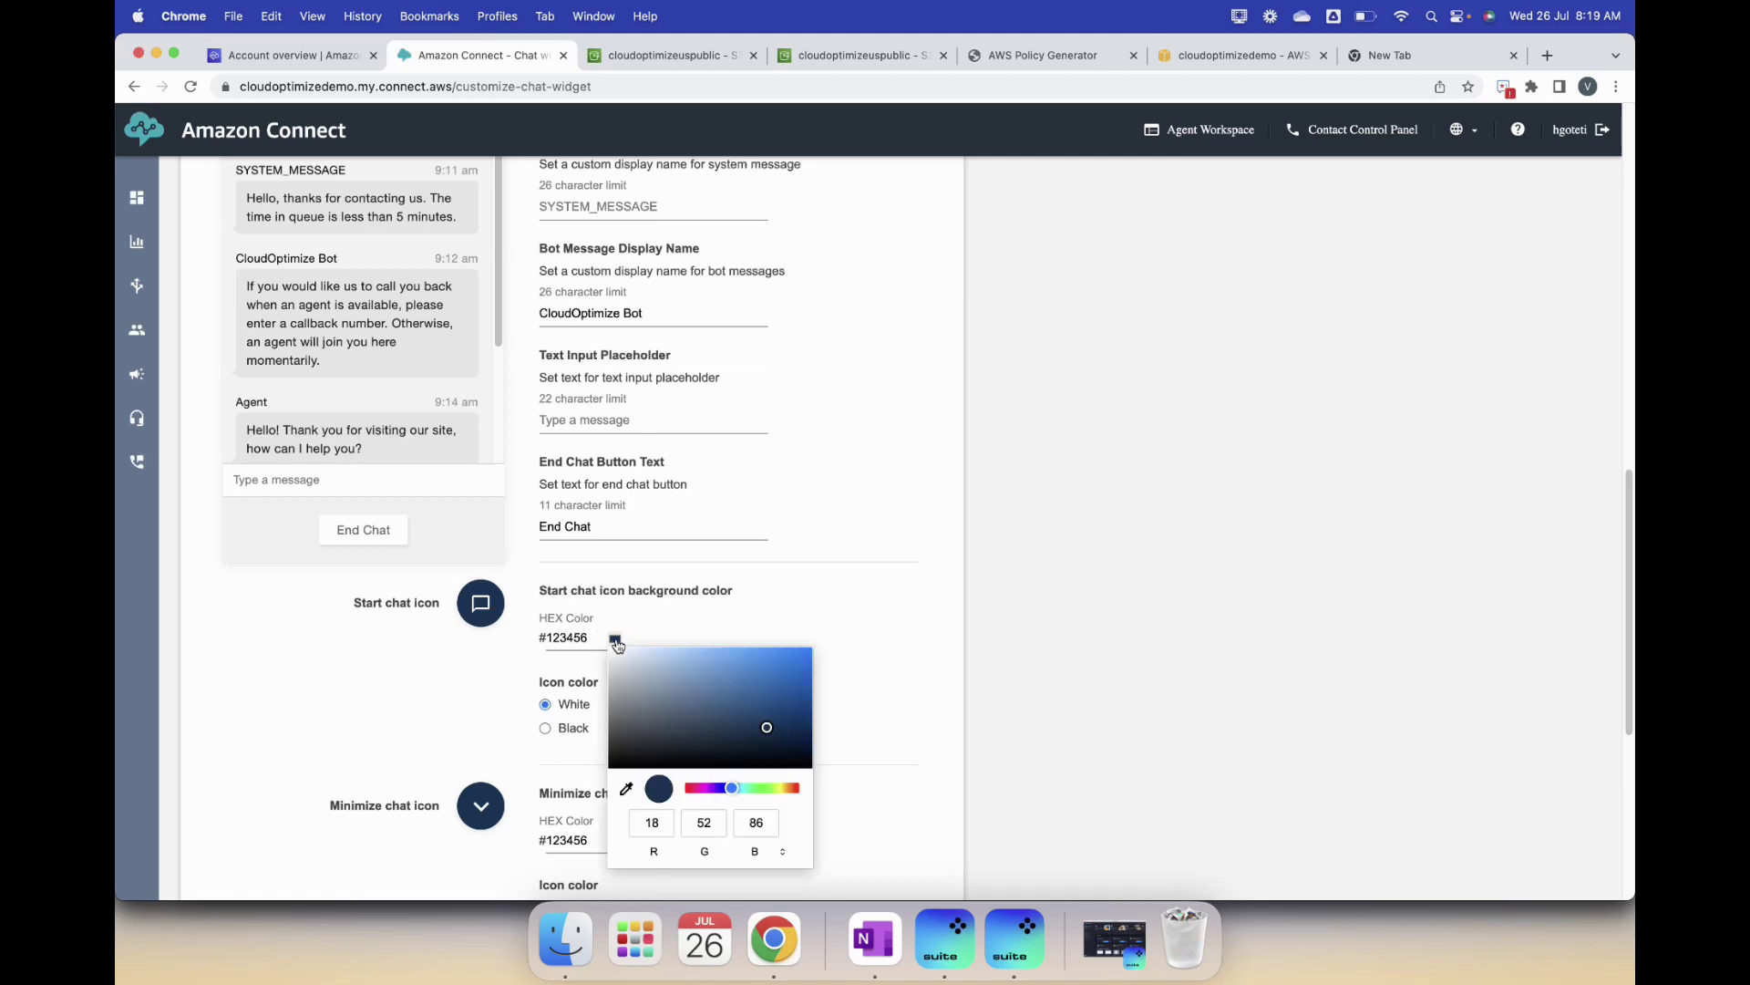
{"action": "mouse_move", "coordinate": [752, 714]}
{"action": "left_mouse_down"}
{"action": "mouse_move", "coordinate": [690, 690]}
{"action": "mouse_move", "coordinate": [693, 727]}
{"action": "mouse_move", "coordinate": [752, 736]}
{"action": "mouse_move", "coordinate": [786, 716]}
{"action": "mouse_move", "coordinate": [778, 691]}
{"action": "left_mouse_up"}
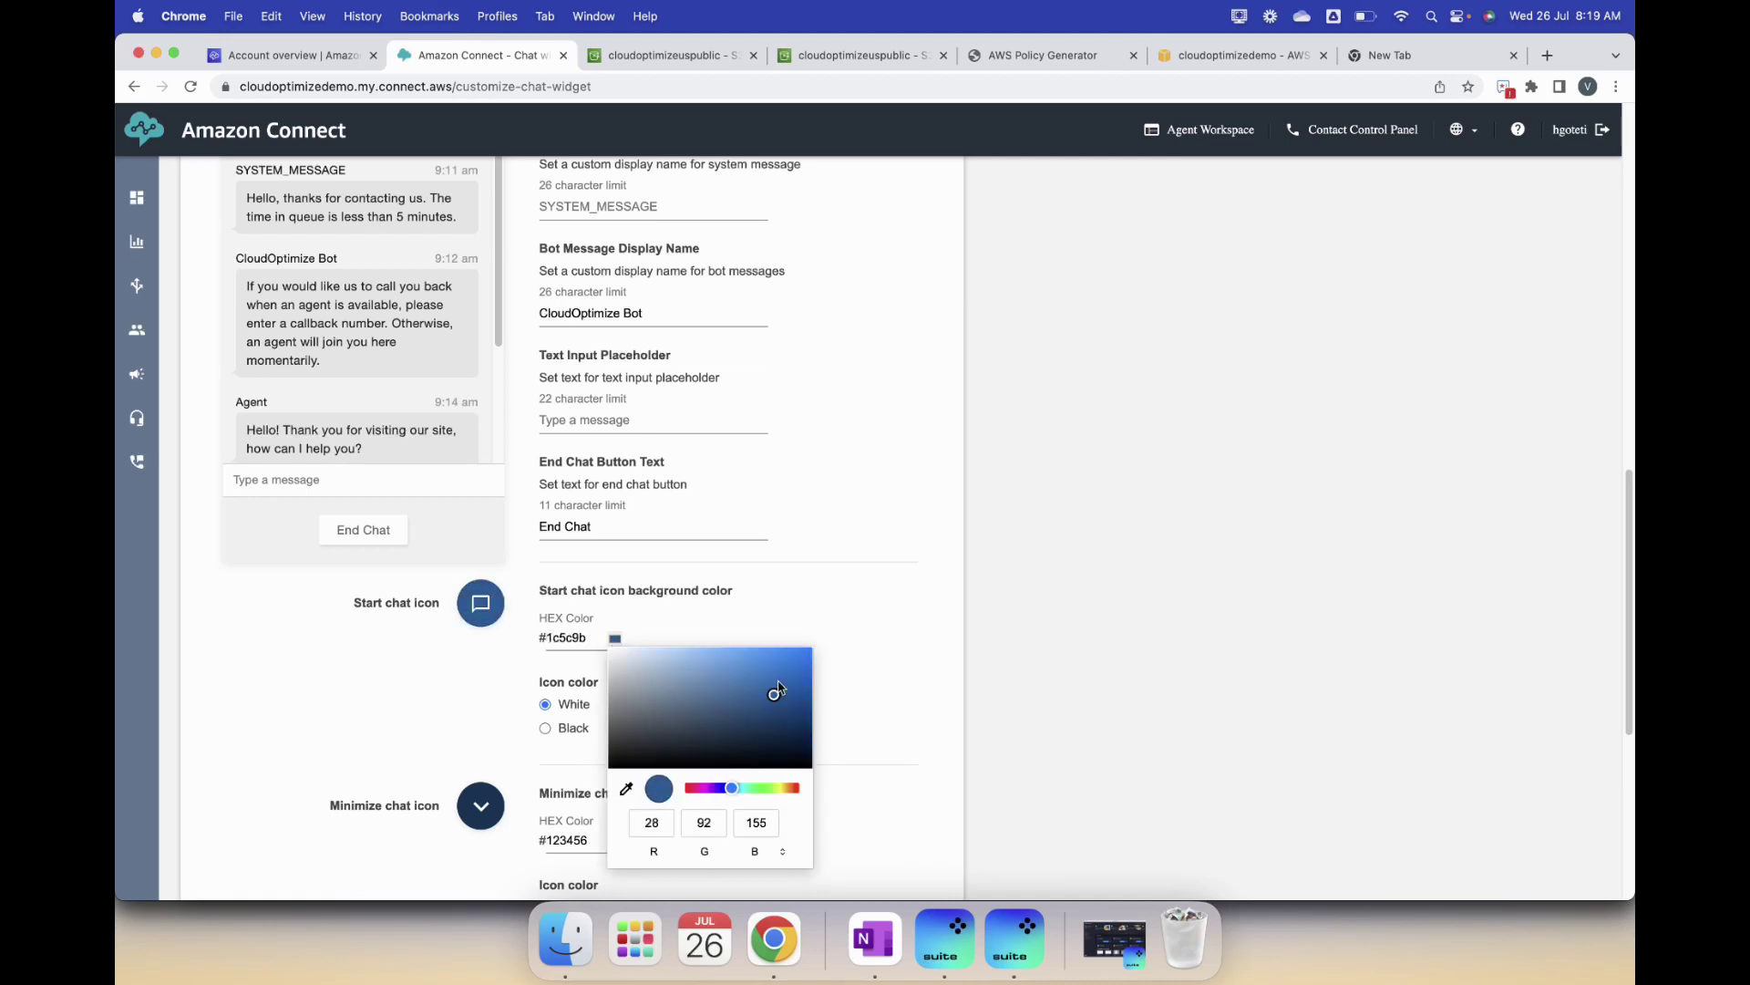
{"action": "left_click", "coordinate": [824, 603]}
{"action": "scroll", "coordinate": [824, 711], "scroll_direction": "down", "scroll_amount": 5}
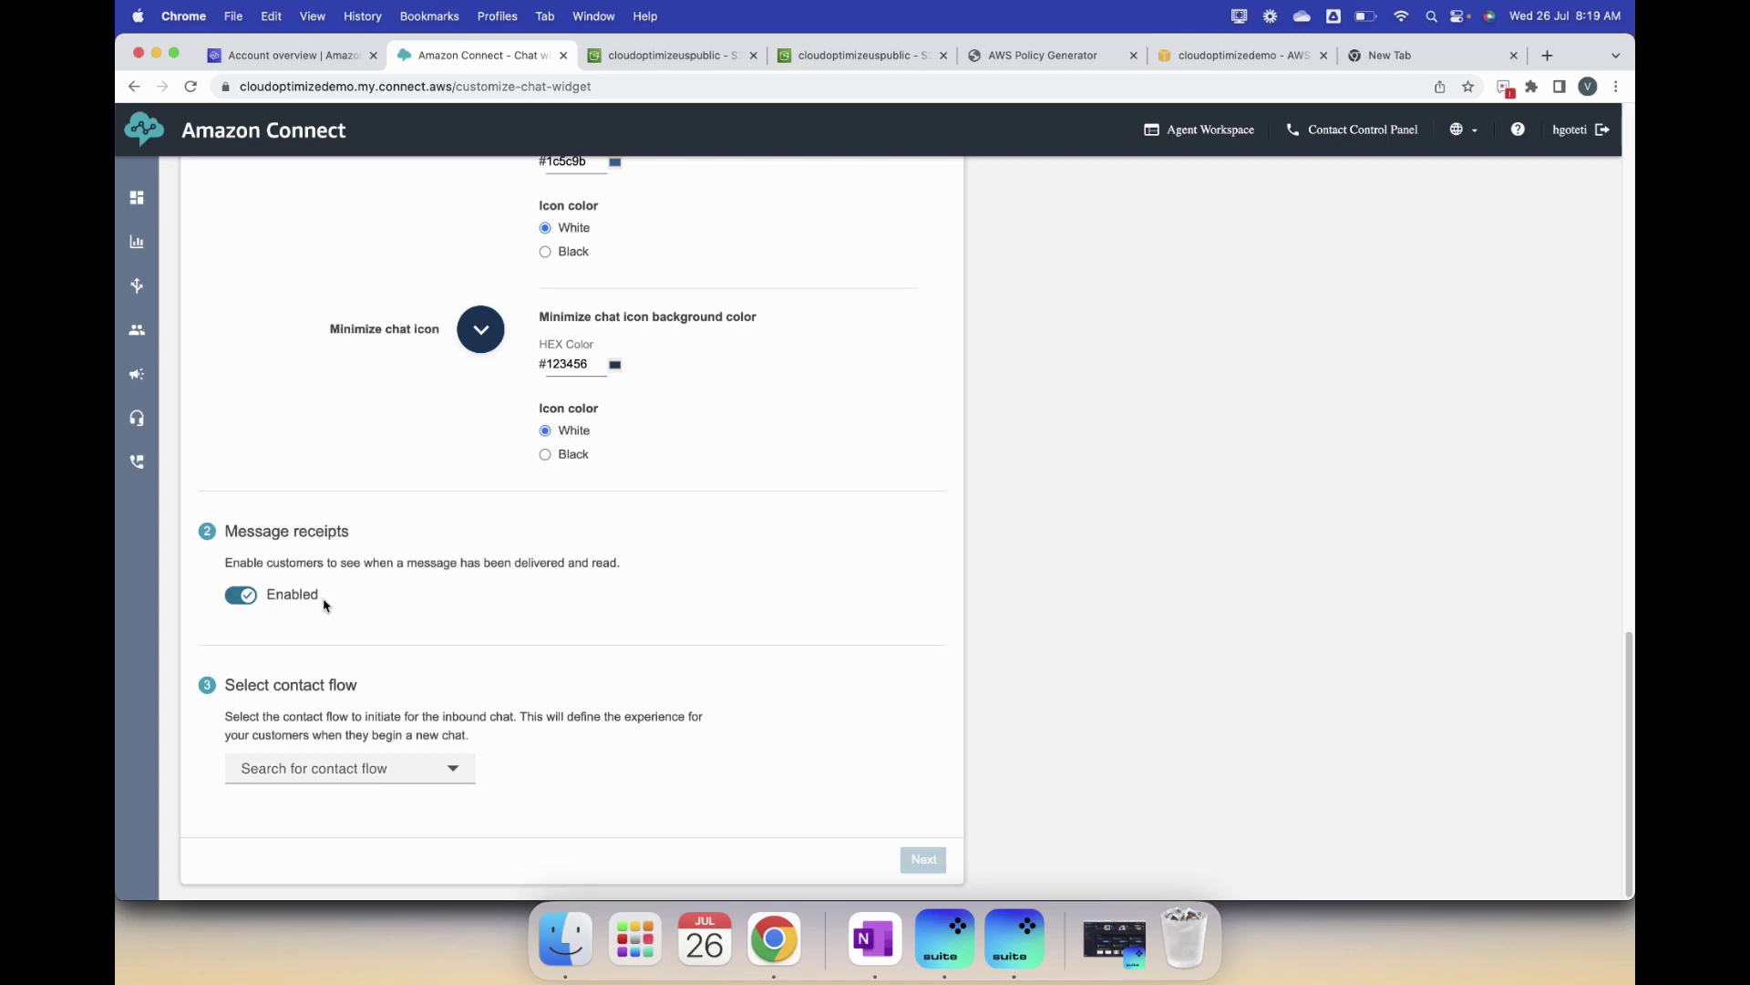
Step: Choose 'Sample inbound flow (first contact experience)' as the chat widget's contact flow and continue
{"action": "scroll", "coordinate": [434, 660], "scroll_direction": "down", "scroll_amount": 1}
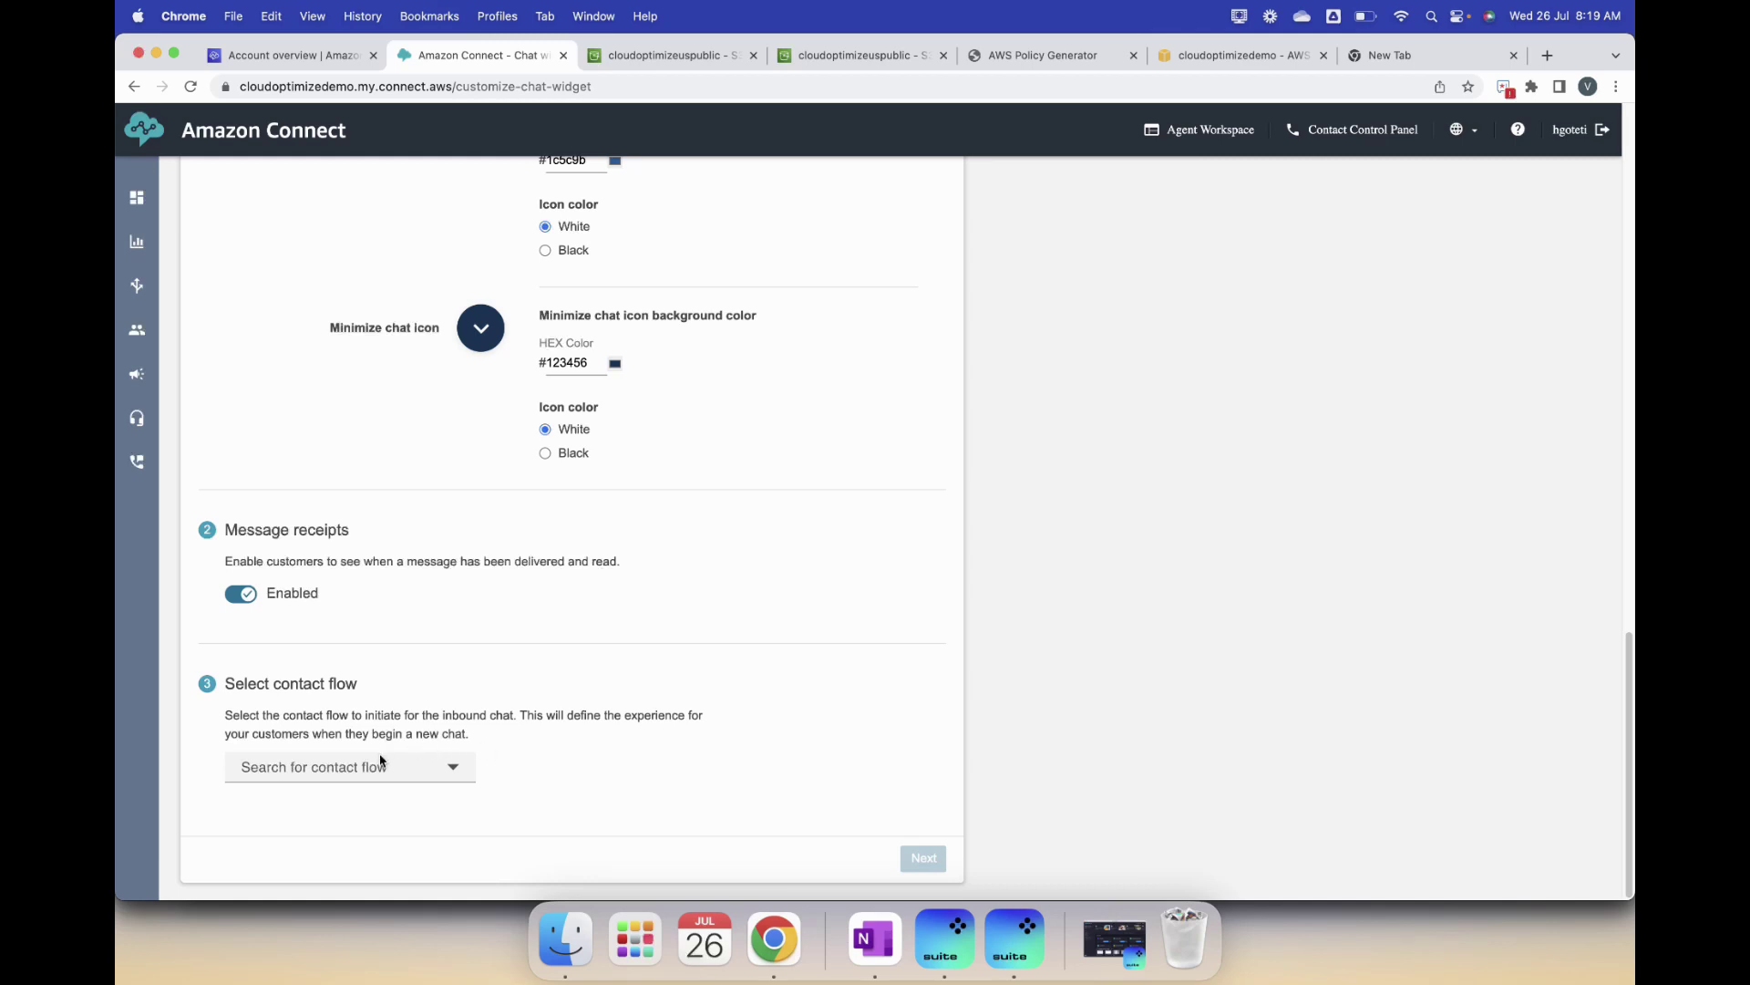
{"action": "left_click", "coordinate": [461, 774]}
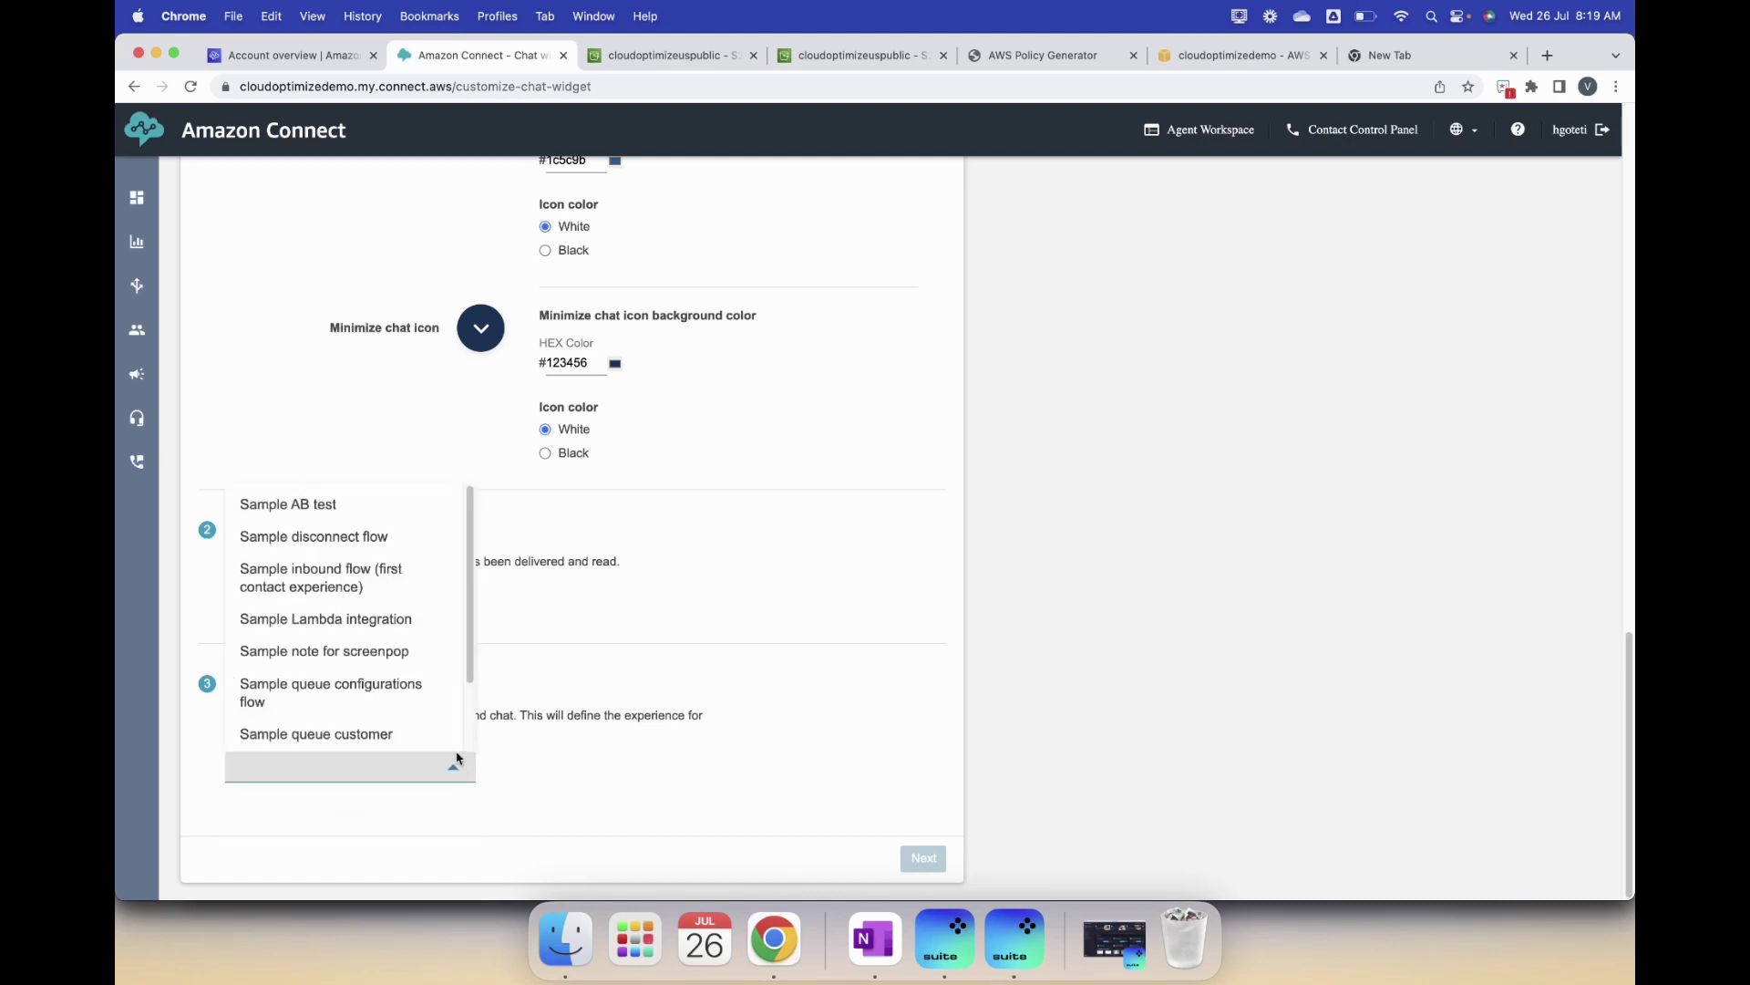
{"action": "scroll", "coordinate": [423, 670], "scroll_direction": "down", "scroll_amount": 1}
{"action": "scroll", "coordinate": [424, 675], "scroll_direction": "down", "scroll_amount": 2}
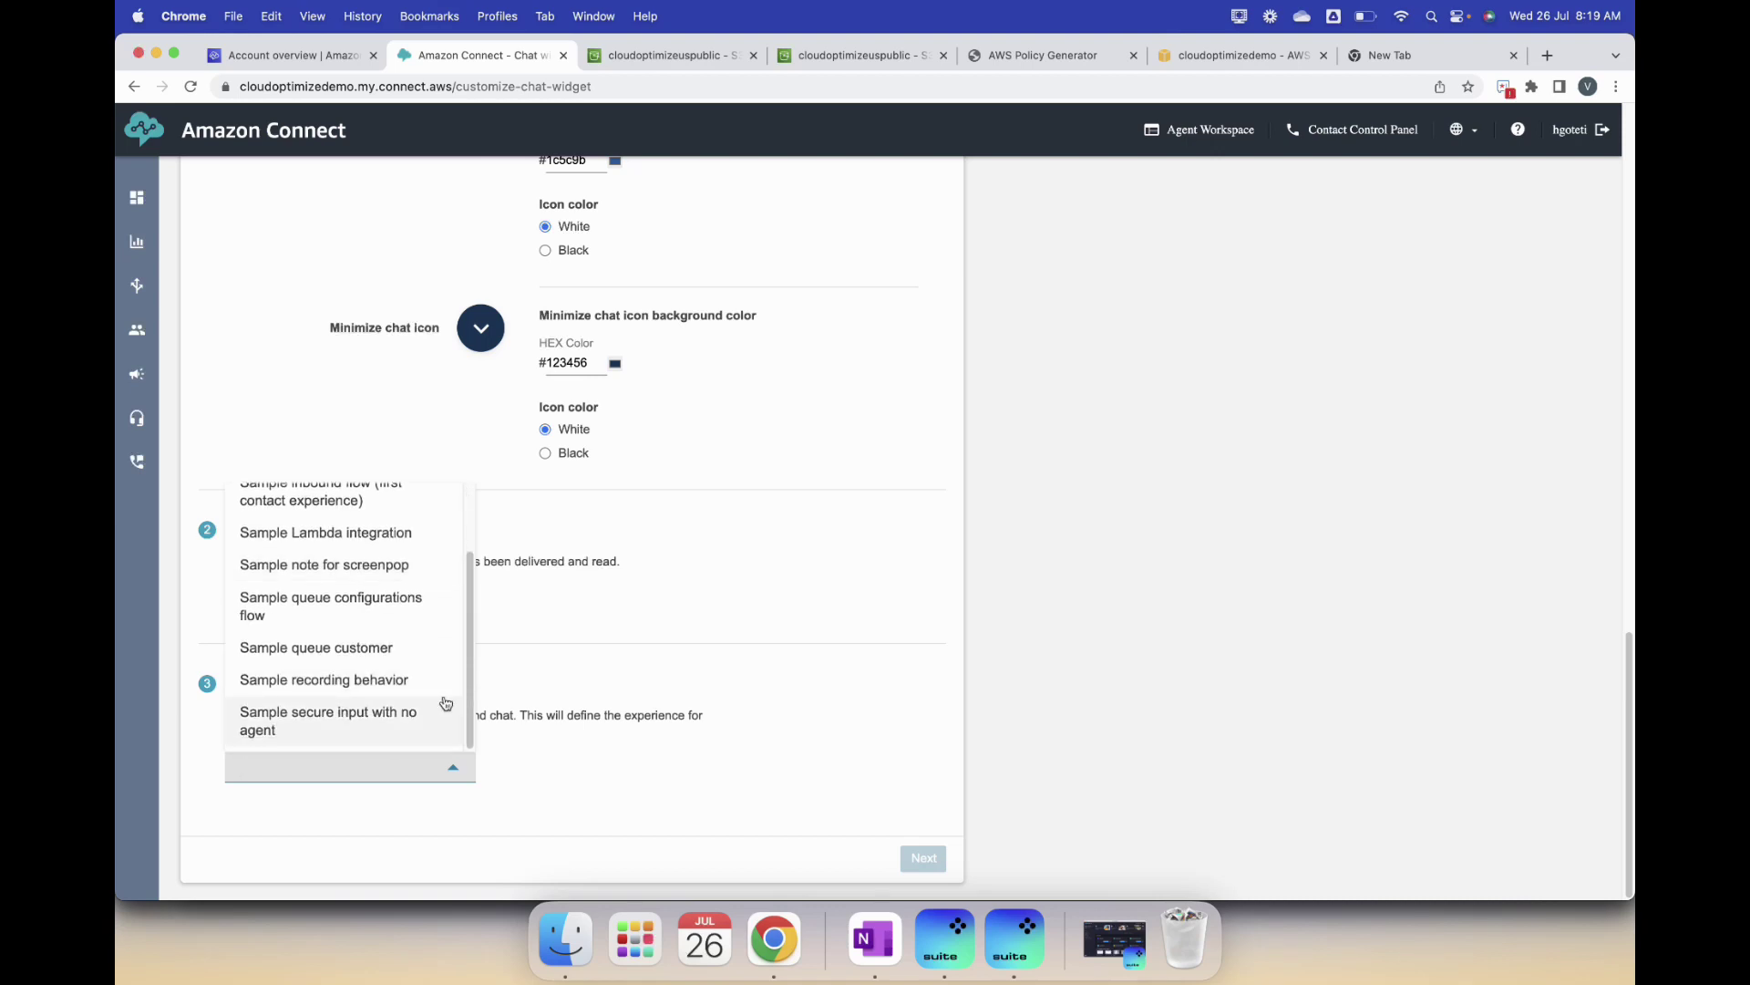
{"action": "scroll", "coordinate": [446, 703], "scroll_direction": "up", "scroll_amount": 2}
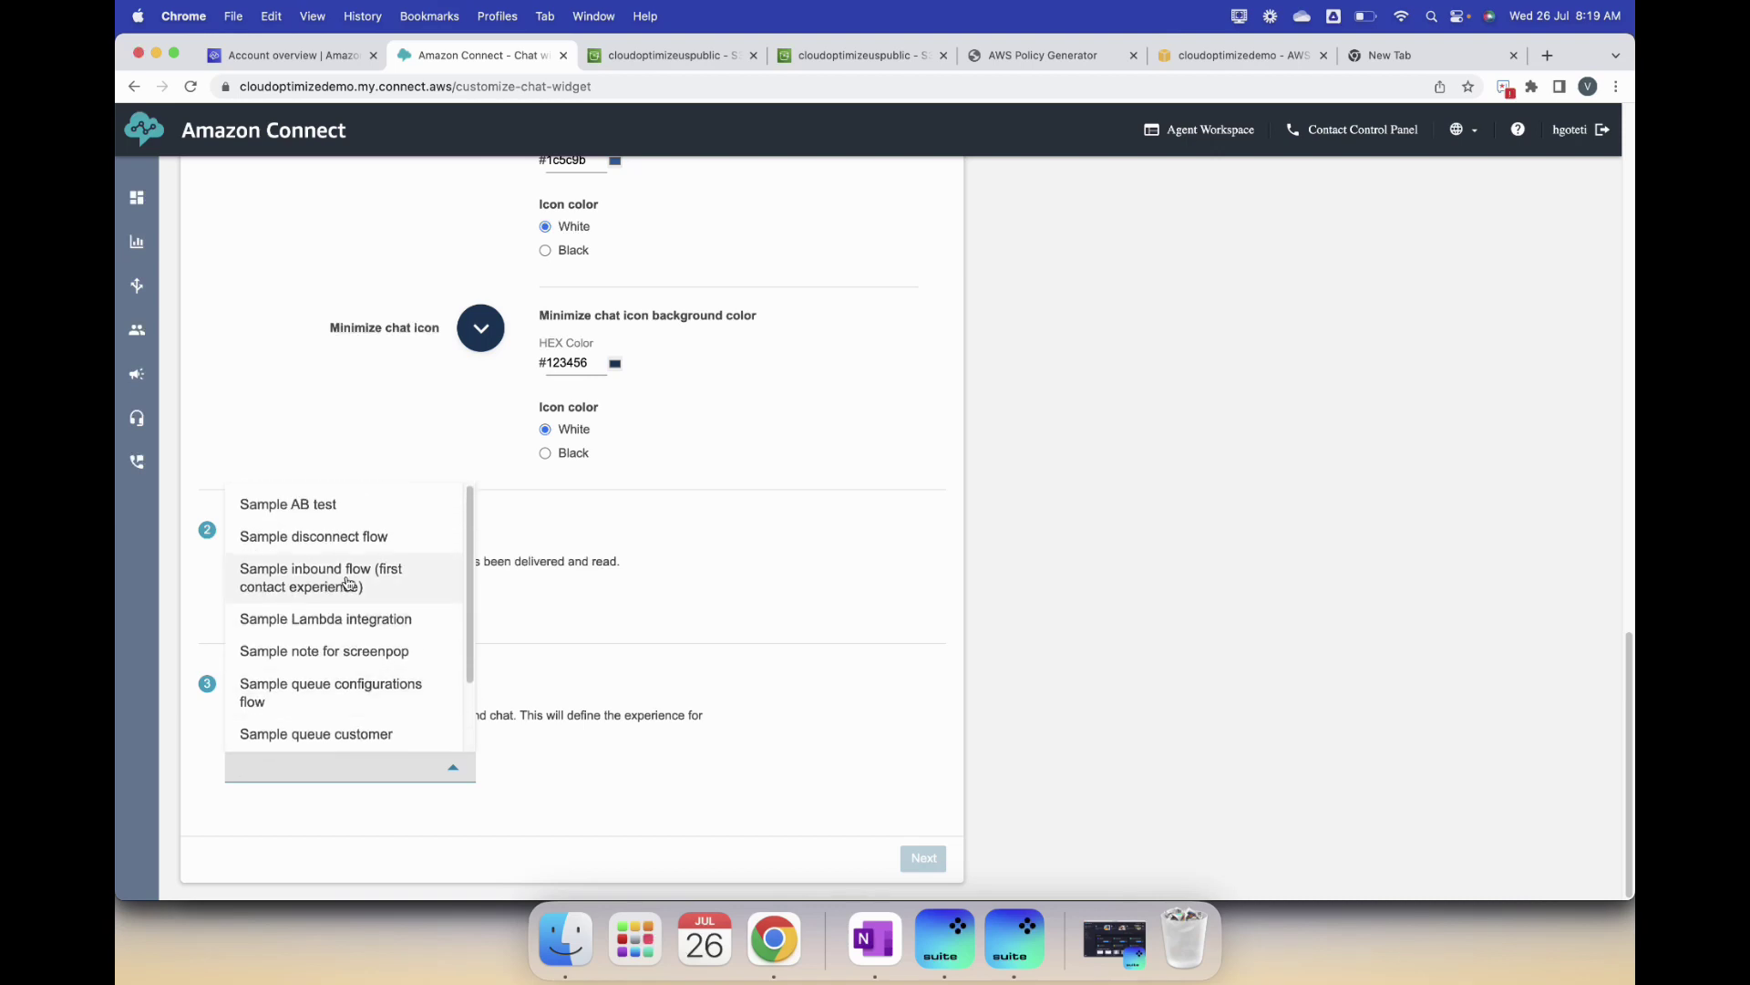
{"action": "left_click", "coordinate": [347, 584]}
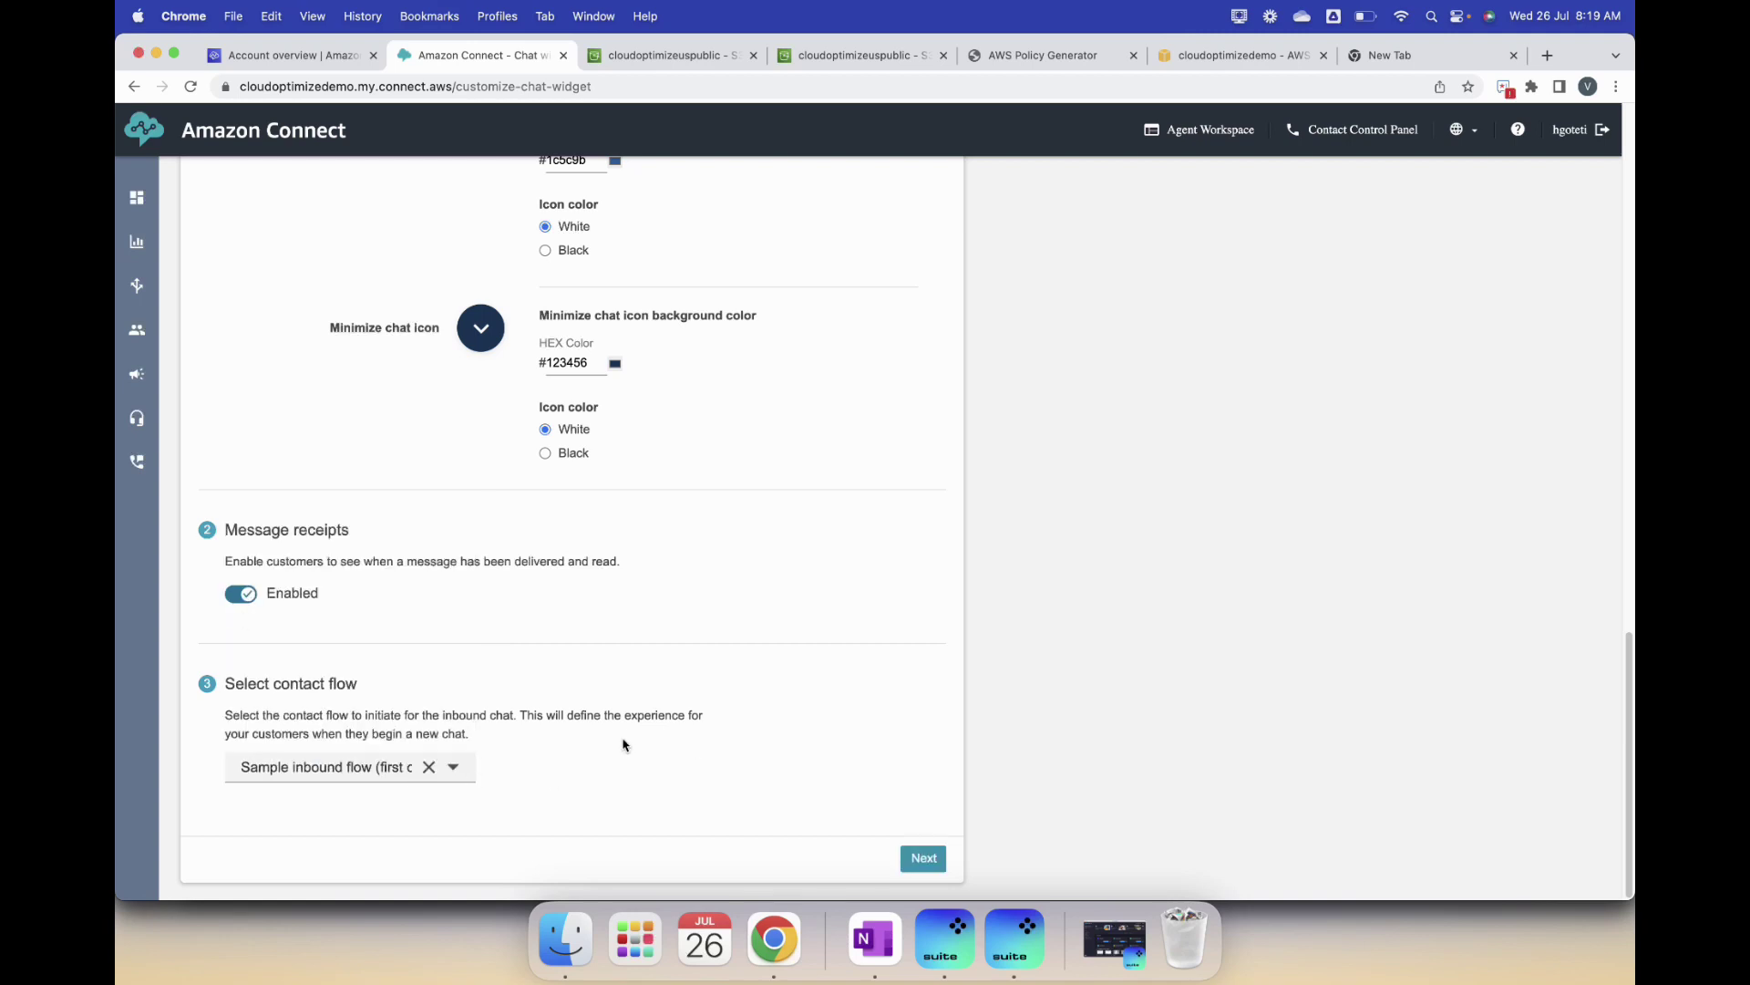
{"action": "left_click", "coordinate": [925, 859]}
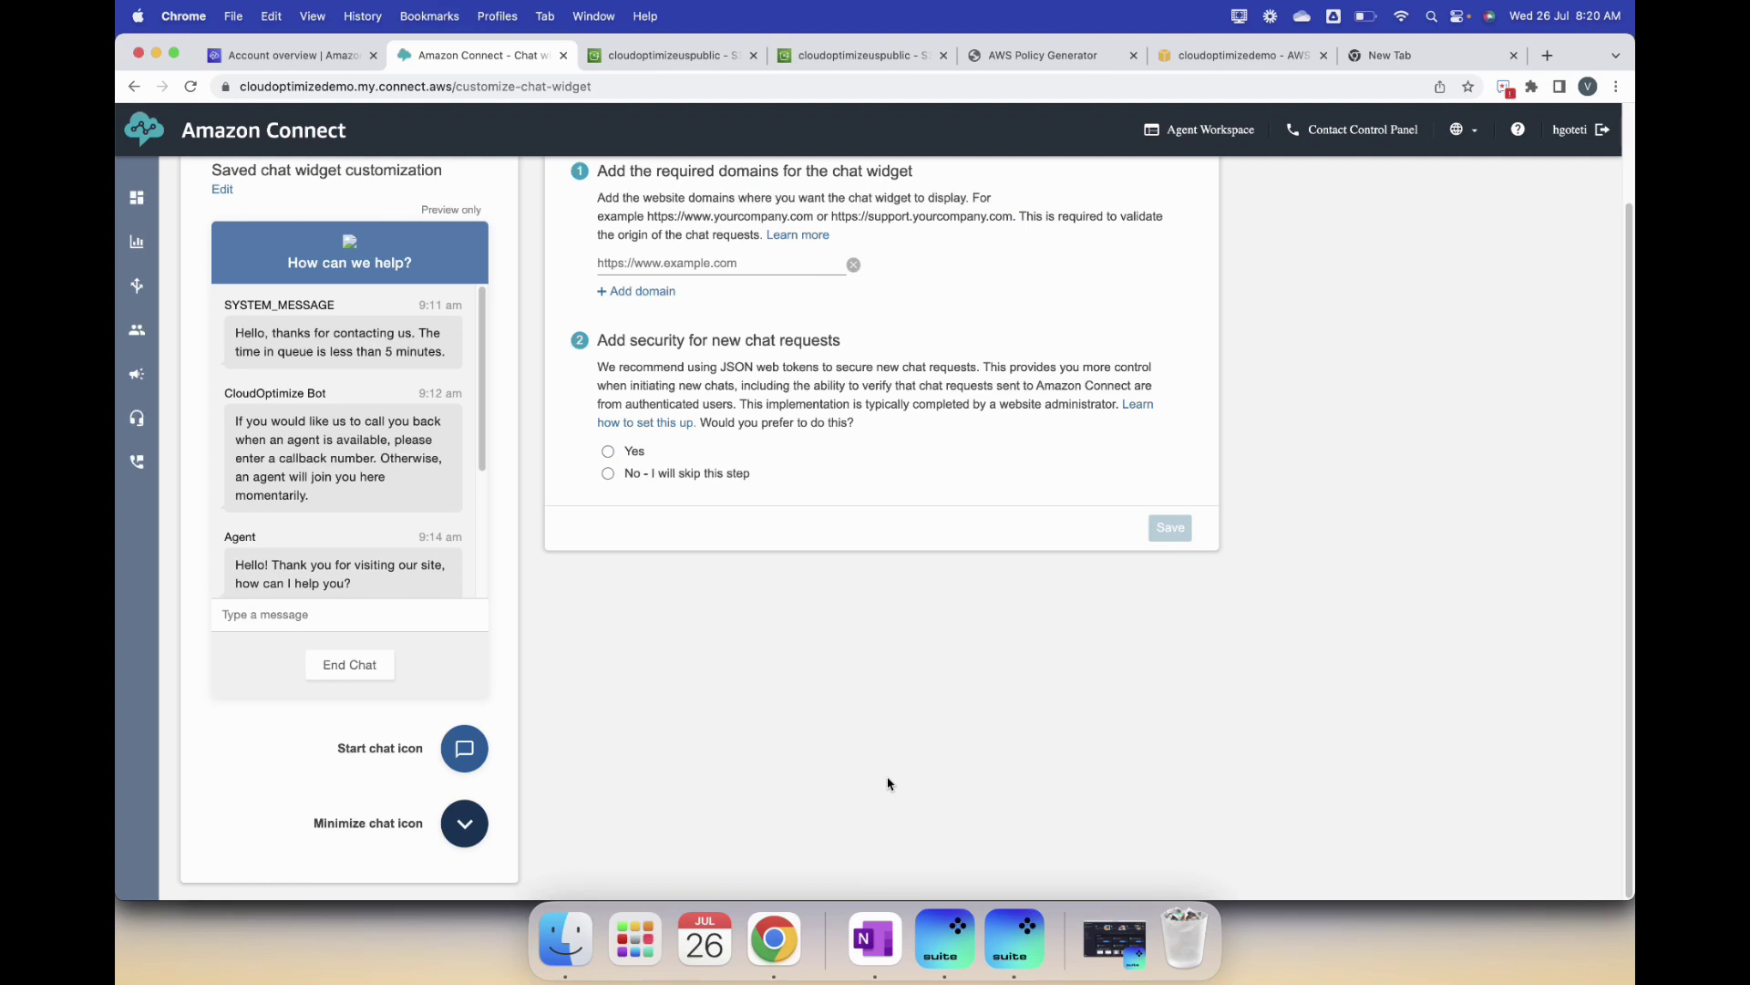
{"action": "scroll", "coordinate": [890, 785], "scroll_direction": "up", "scroll_amount": 3}
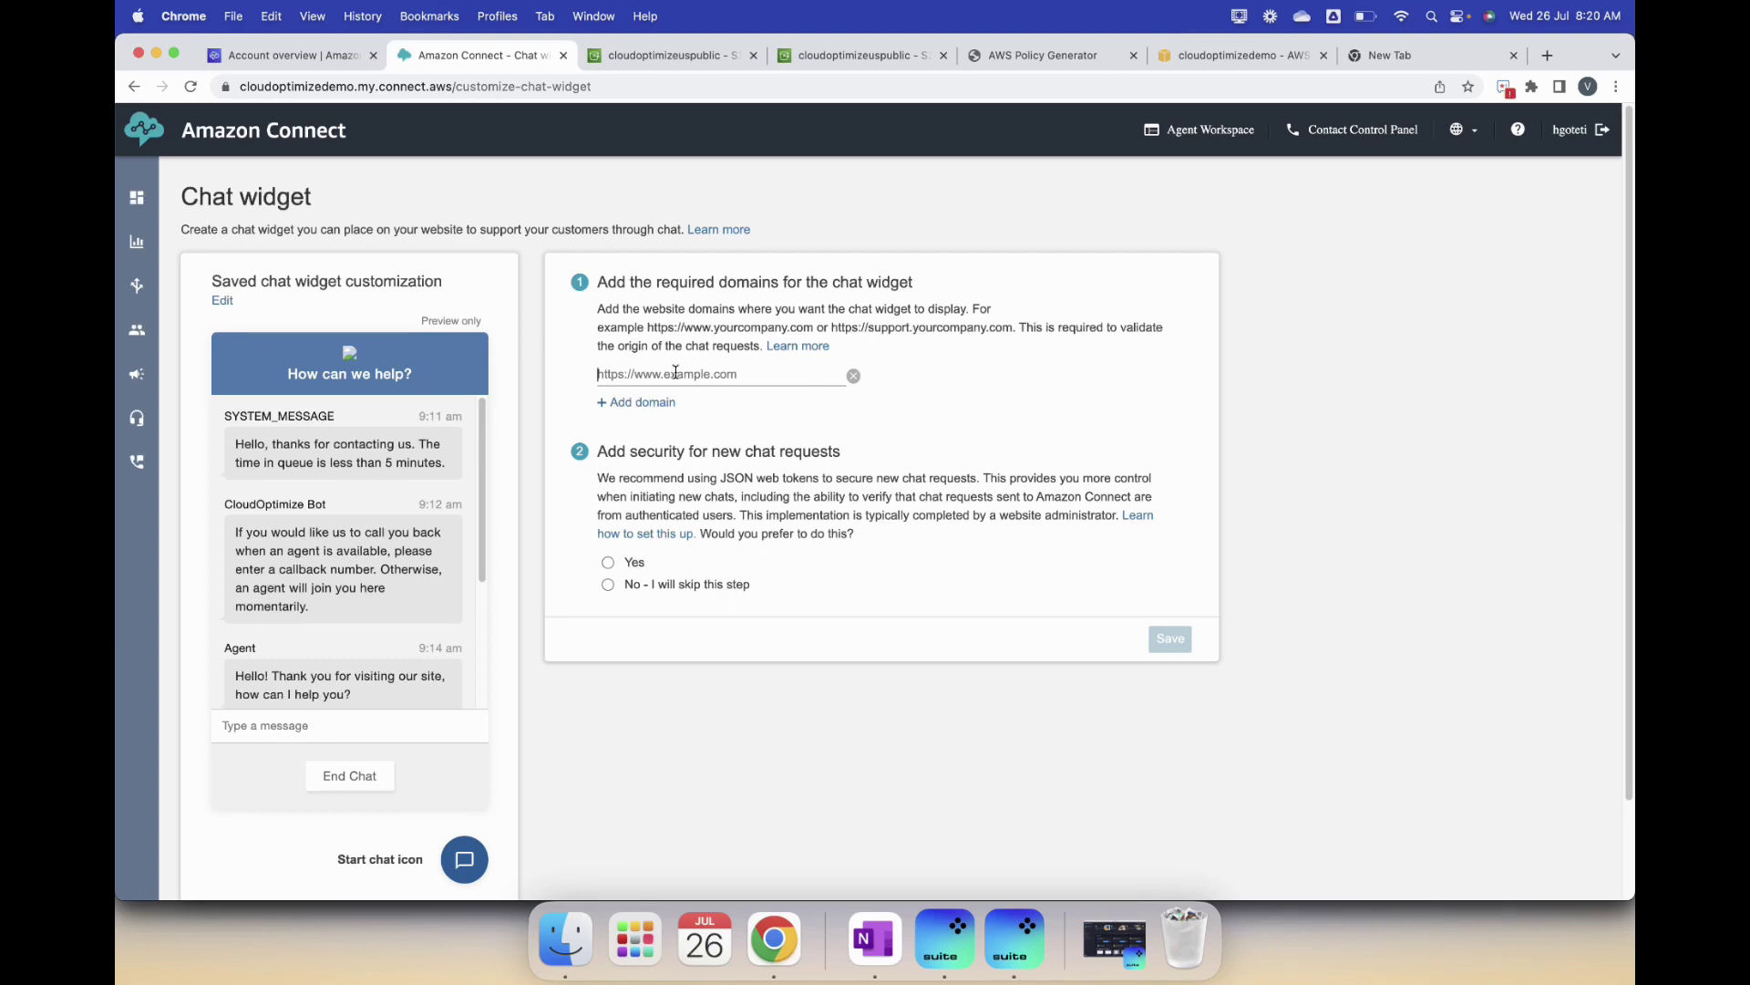
{"action": "type", "text": "http"}
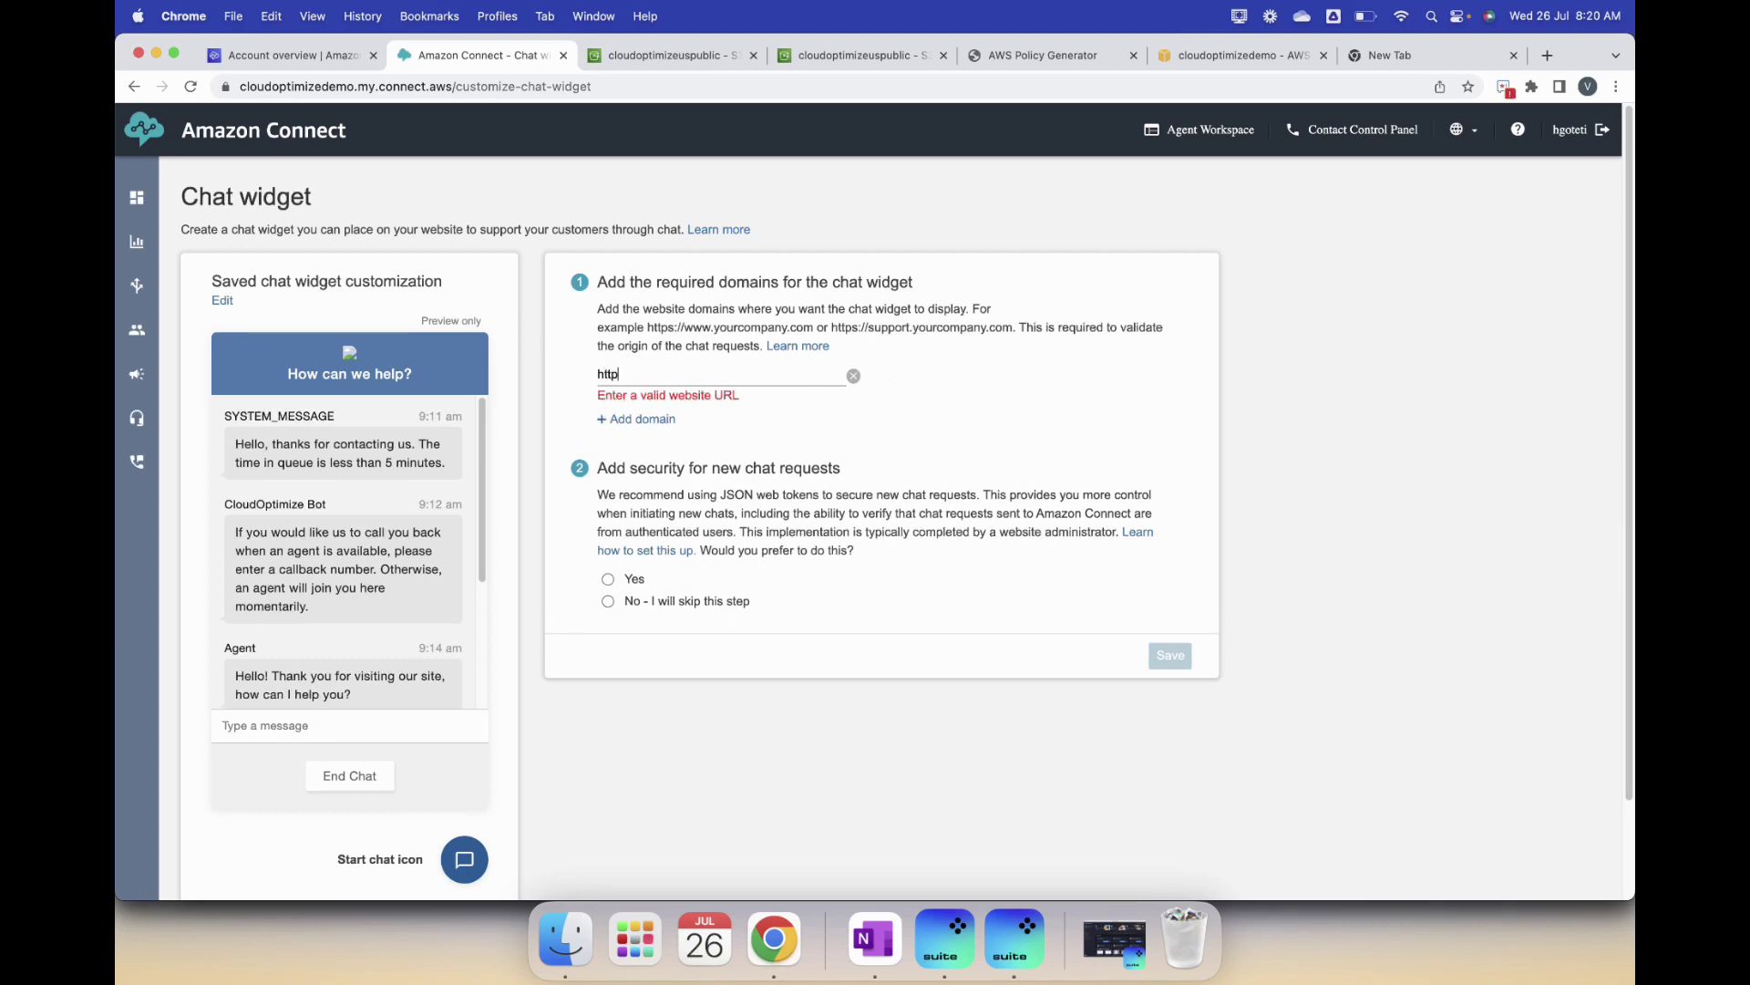
{"action": "type", "text": "s://clou"}
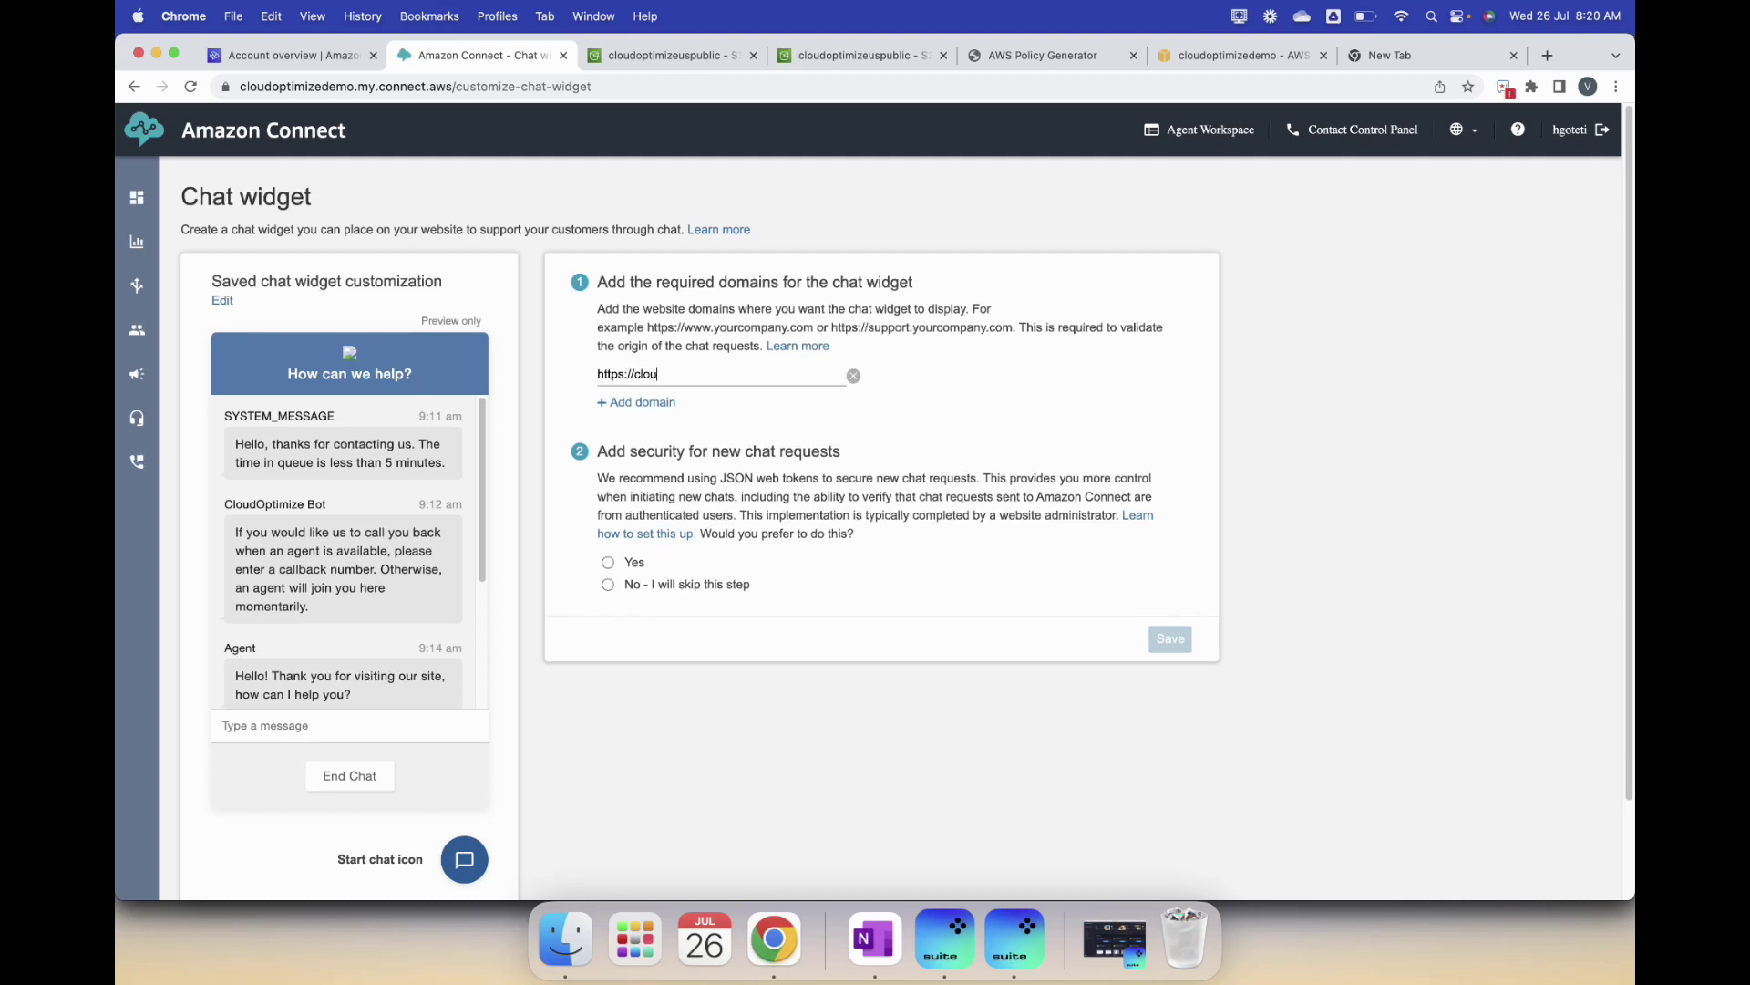
{"action": "type", "text": "doptimize.net"}
{"action": "left_click", "coordinate": [638, 403]}
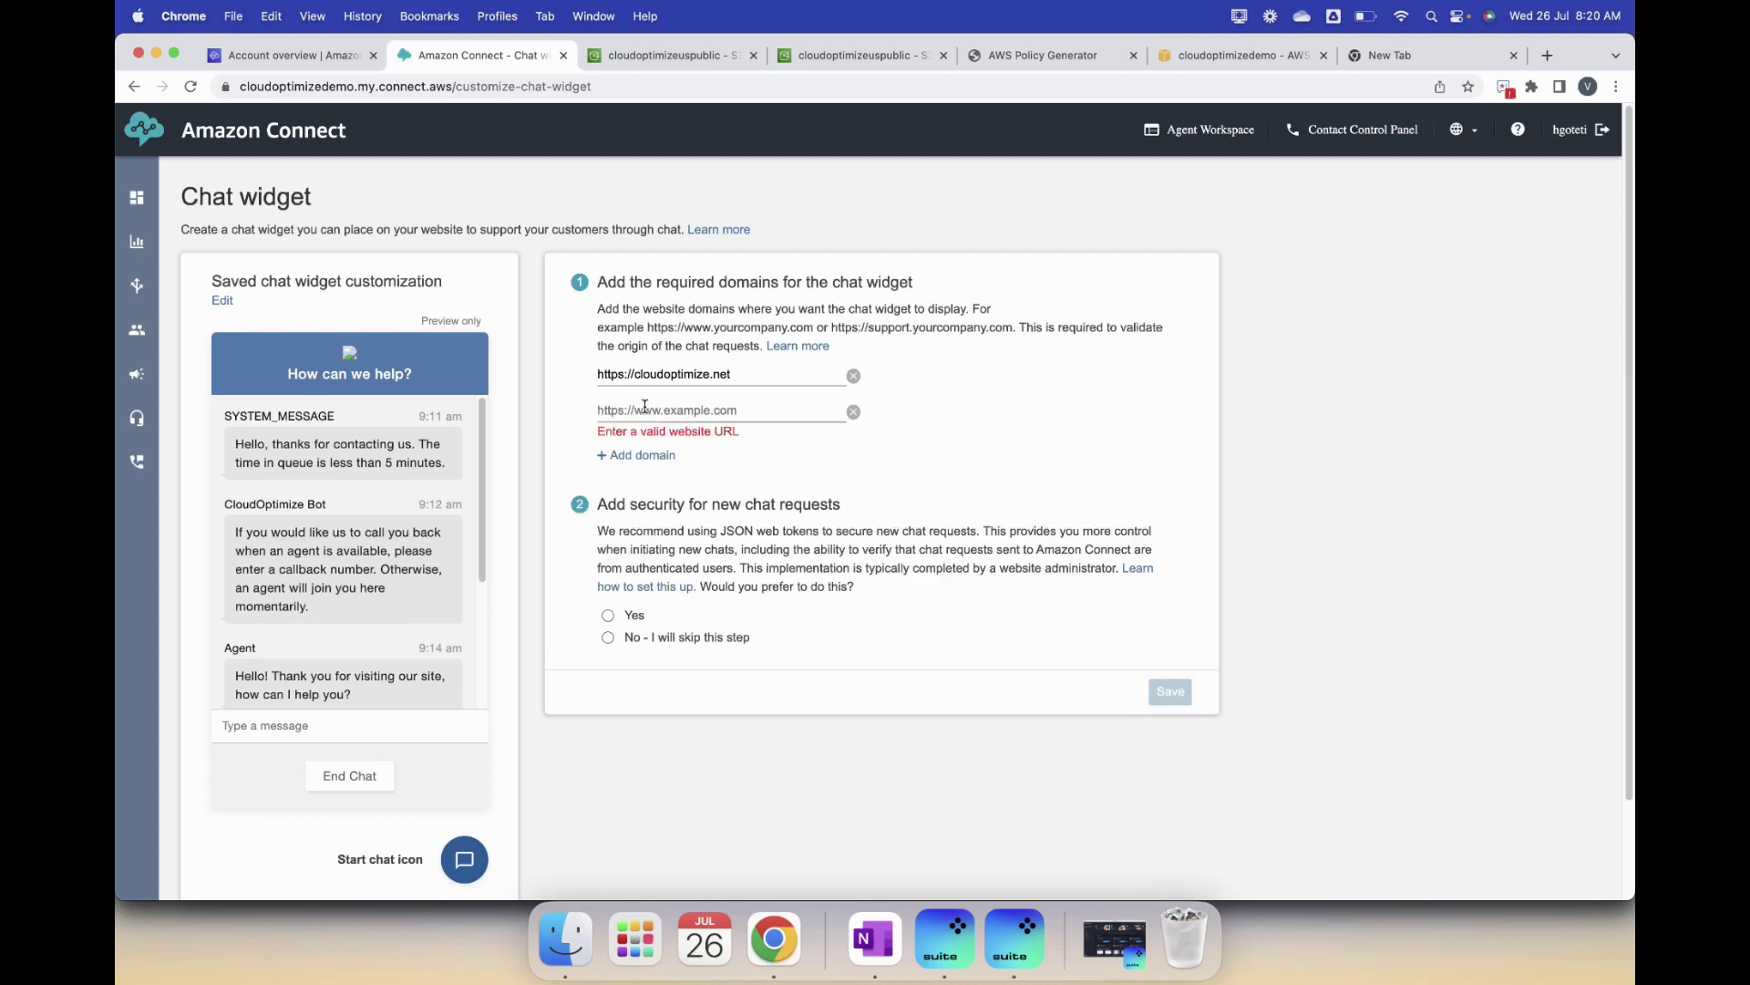
{"action": "left_click", "coordinate": [854, 411]}
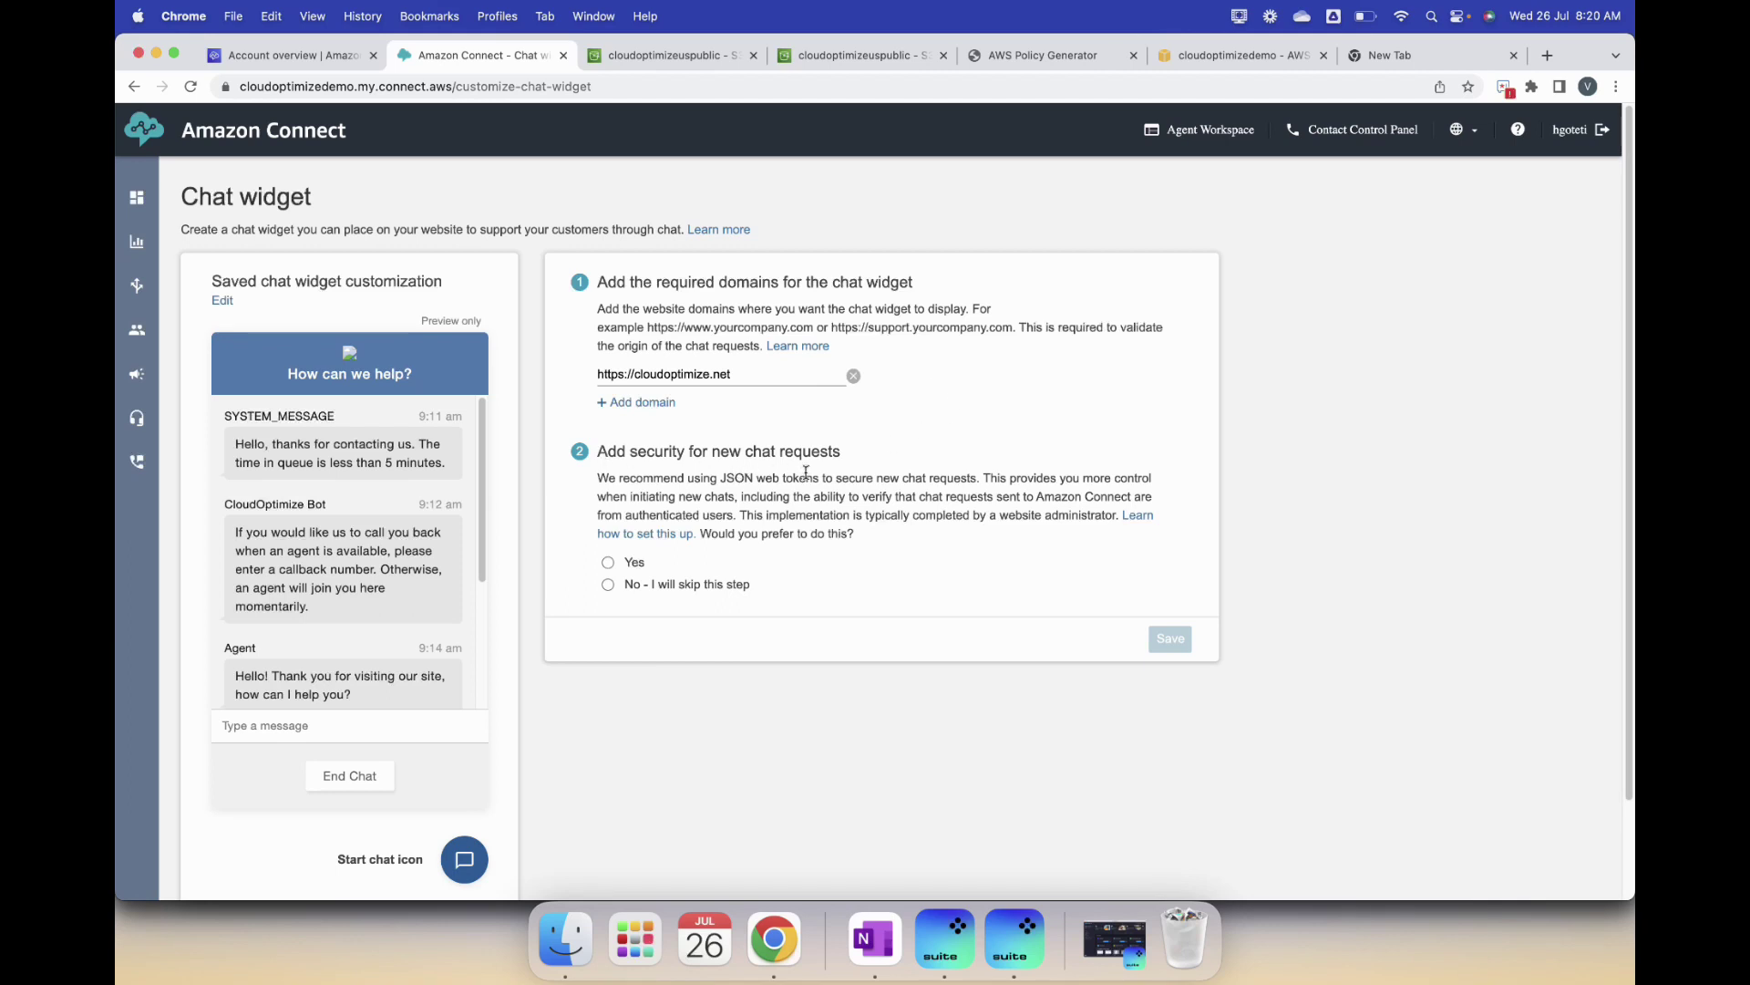
{"action": "left_click", "coordinate": [608, 586]}
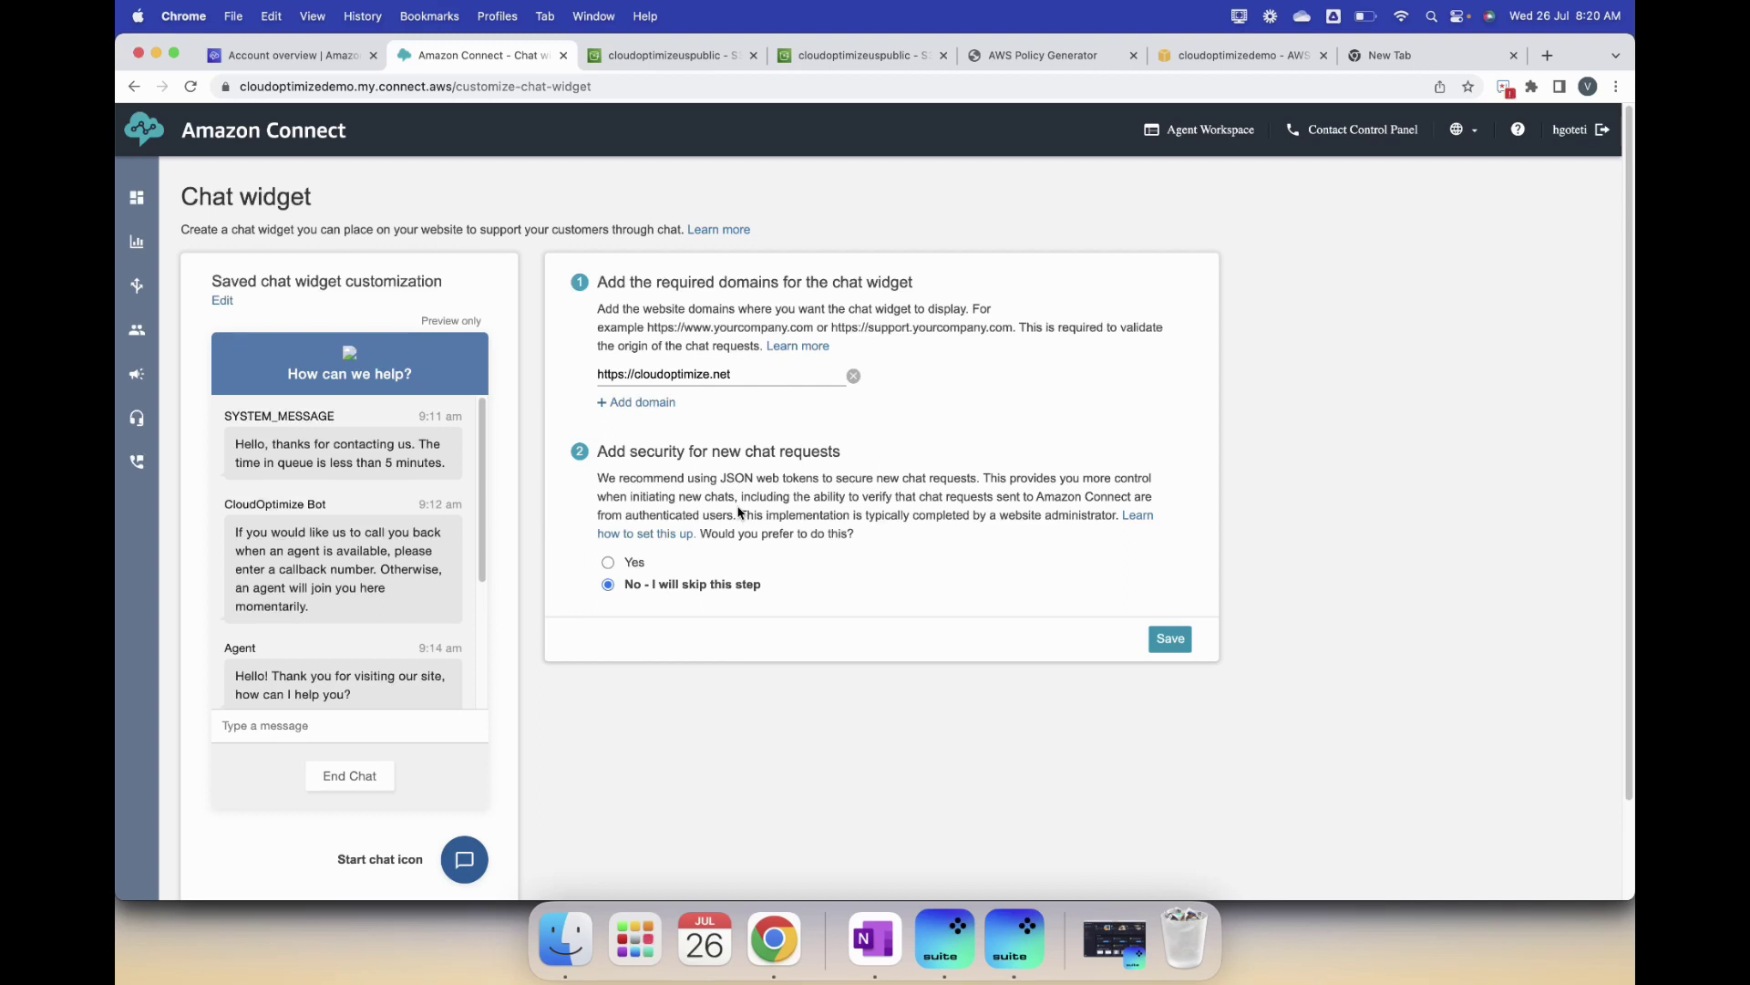
{"action": "left_click", "coordinate": [1183, 642]}
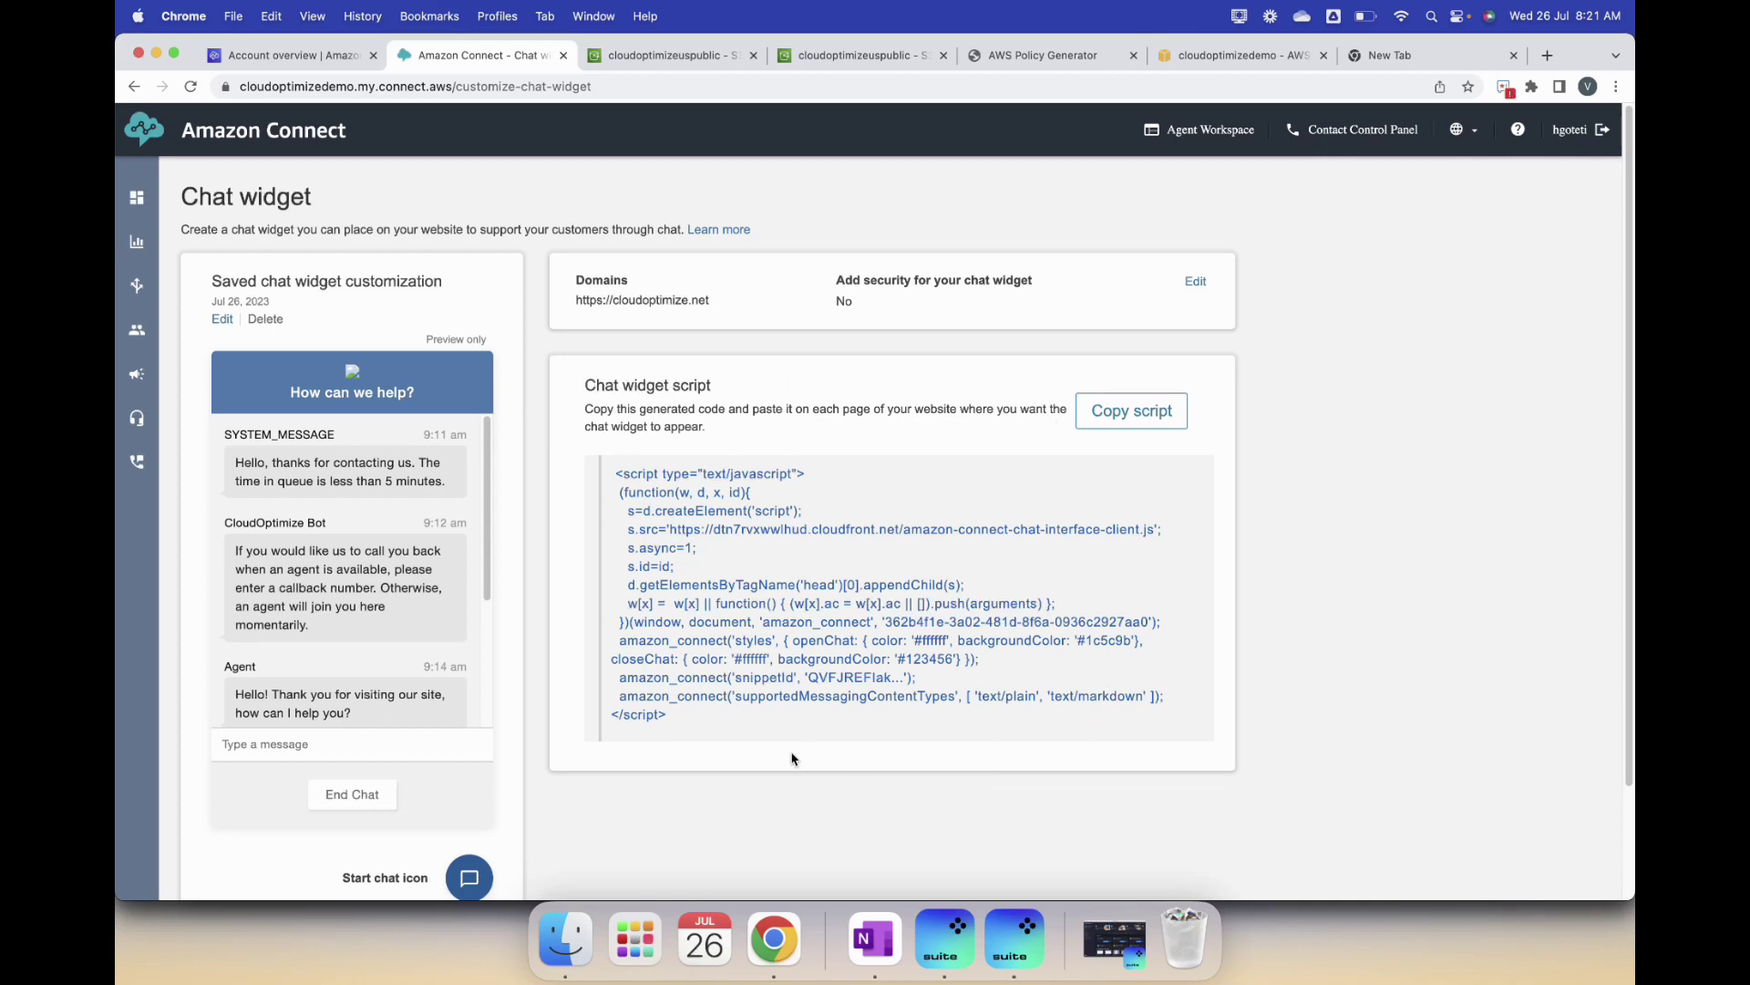
Step: Copy the generated chat widget script and bring up the live cloudoptimize.net homepage
{"action": "left_click", "coordinate": [1146, 418]}
{"action": "left_click", "coordinate": [1142, 410]}
{"action": "left_click", "coordinate": [1541, 892]}
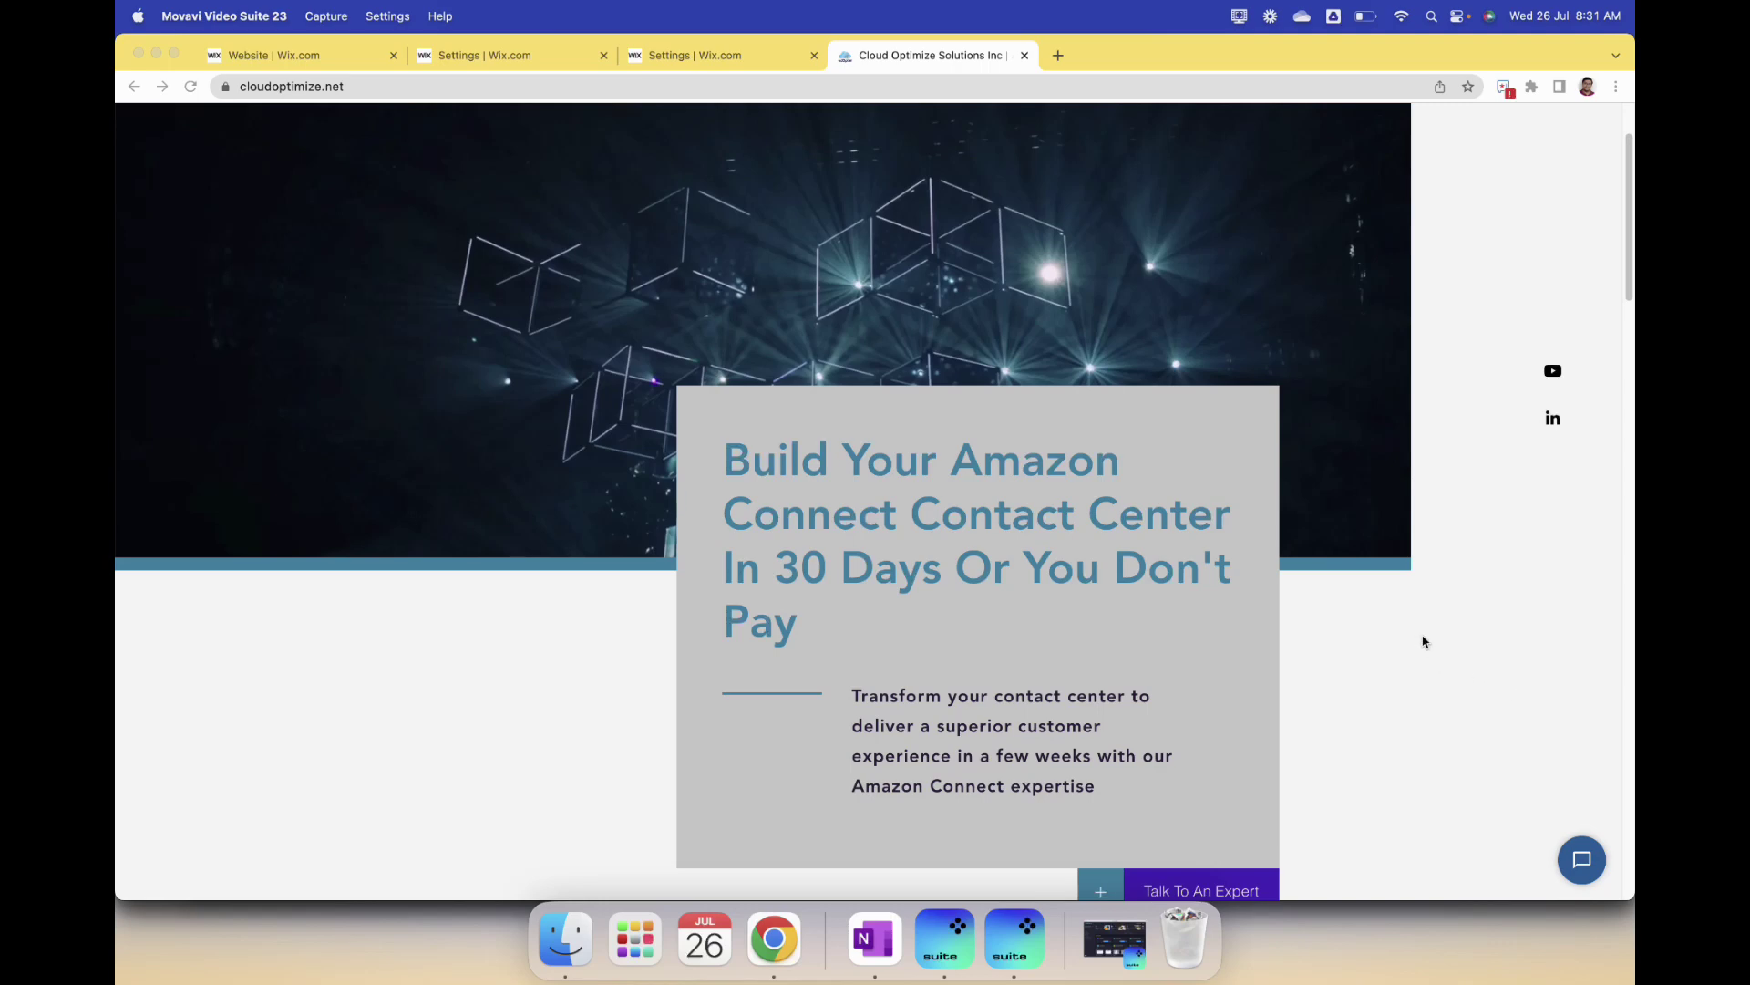
Step: Switch to the Wix Settings tab showing the site's Custom Code snippets
{"action": "left_click", "coordinate": [712, 64]}
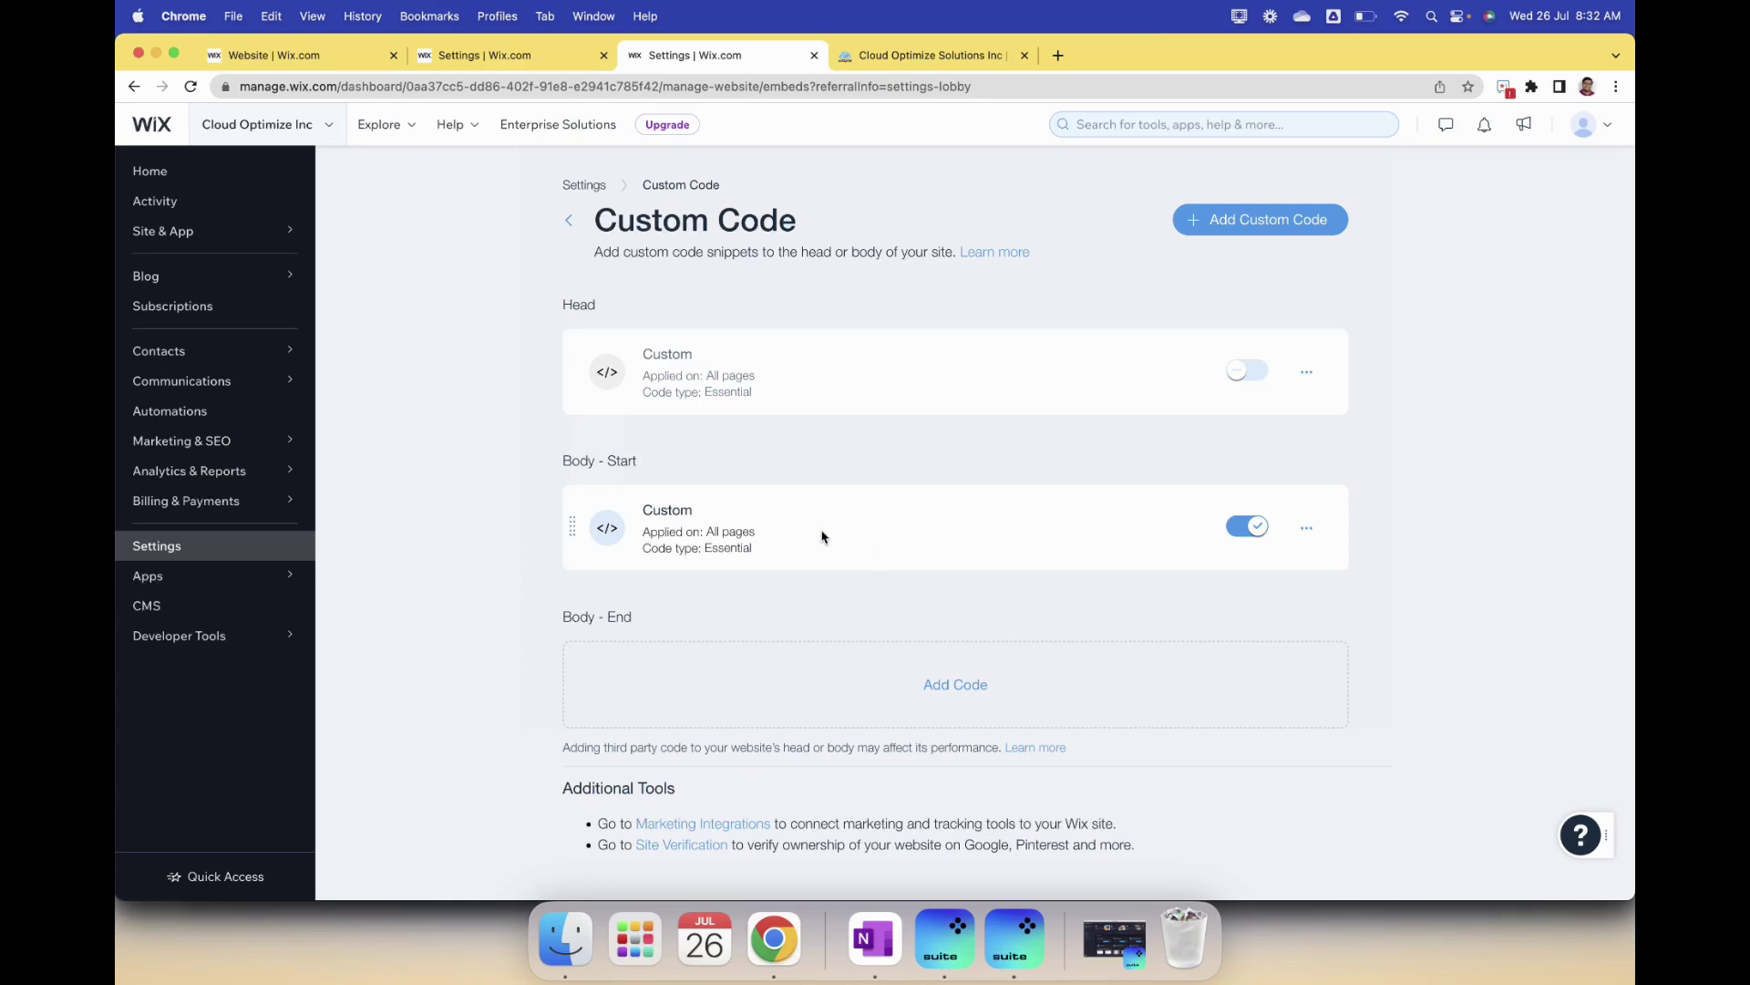
{"action": "left_click", "coordinate": [1307, 527]}
{"action": "left_click", "coordinate": [1250, 421]}
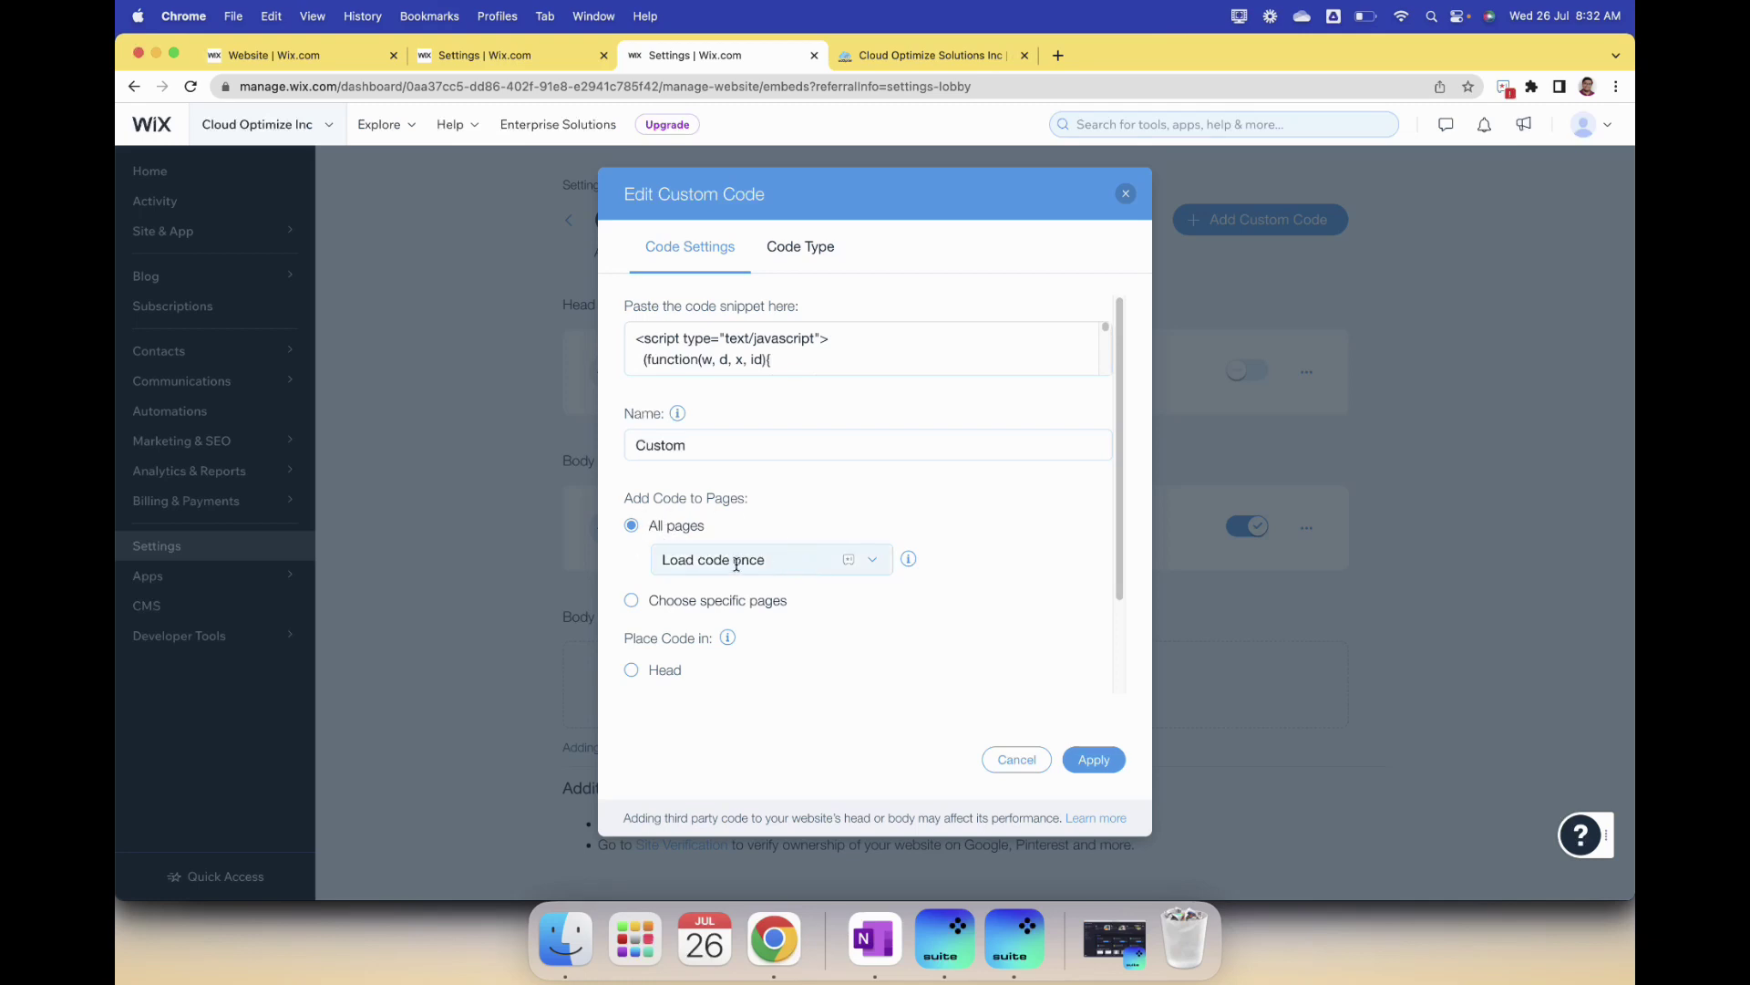
{"action": "left_click", "coordinate": [875, 566]}
{"action": "left_click", "coordinate": [875, 565]}
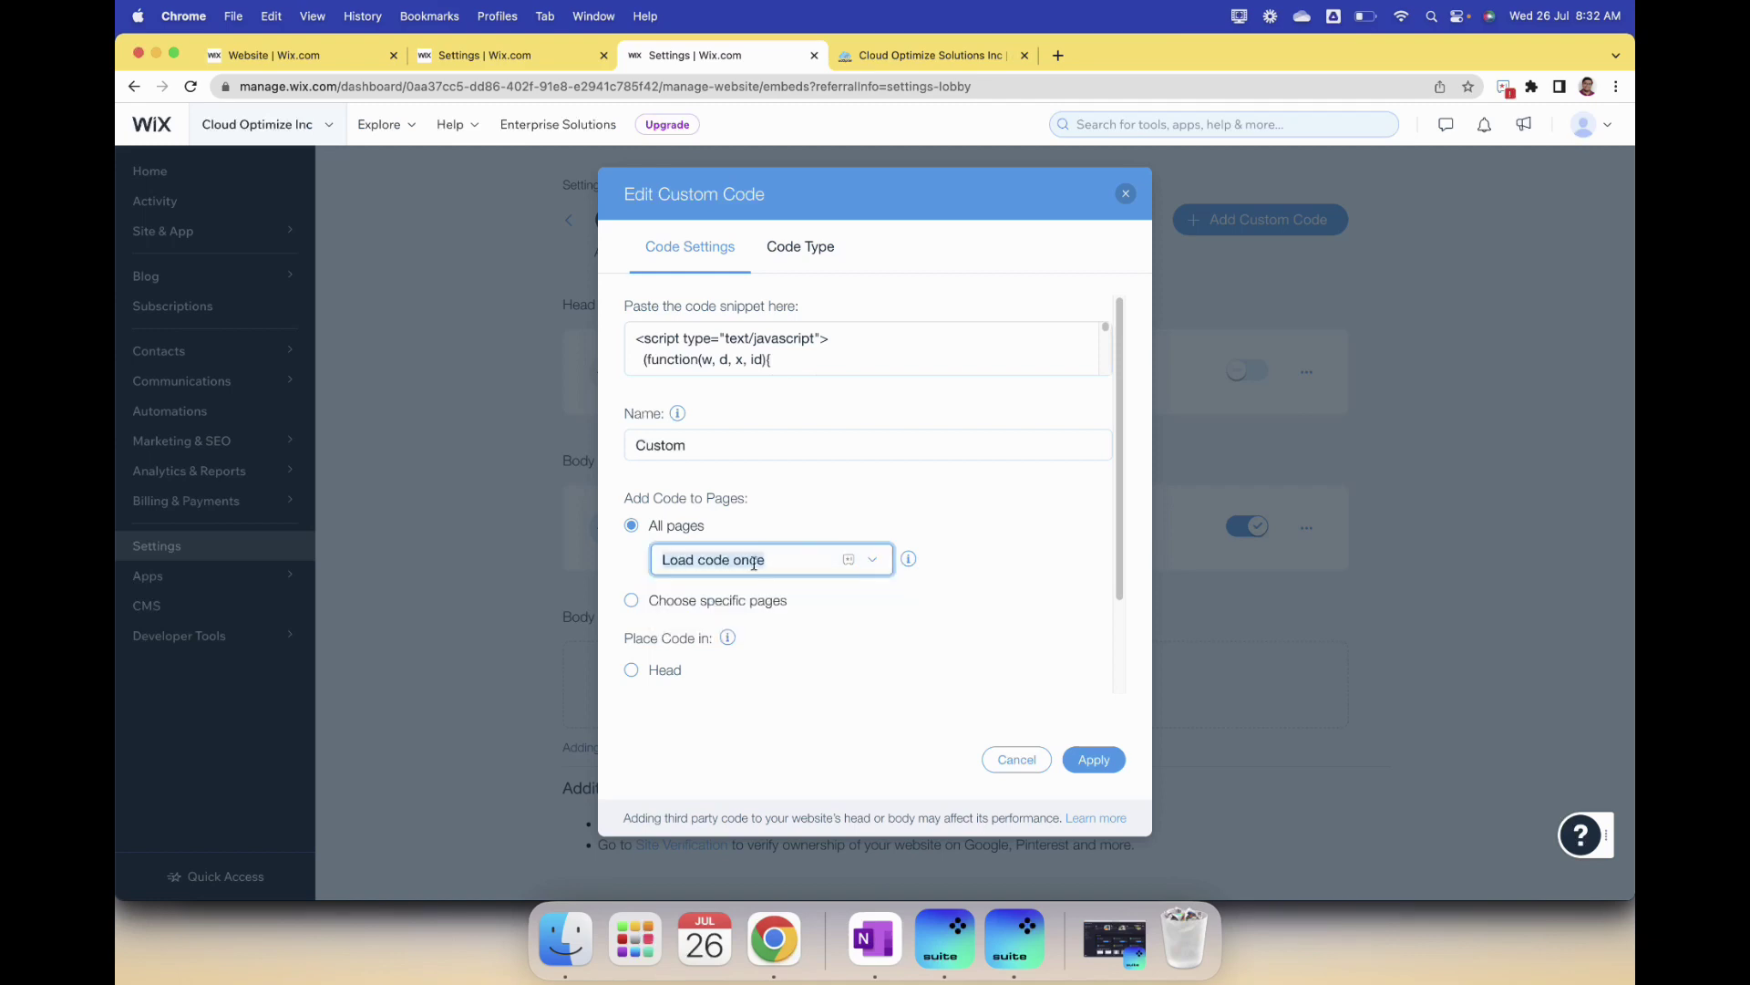
{"action": "left_click", "coordinate": [960, 657]}
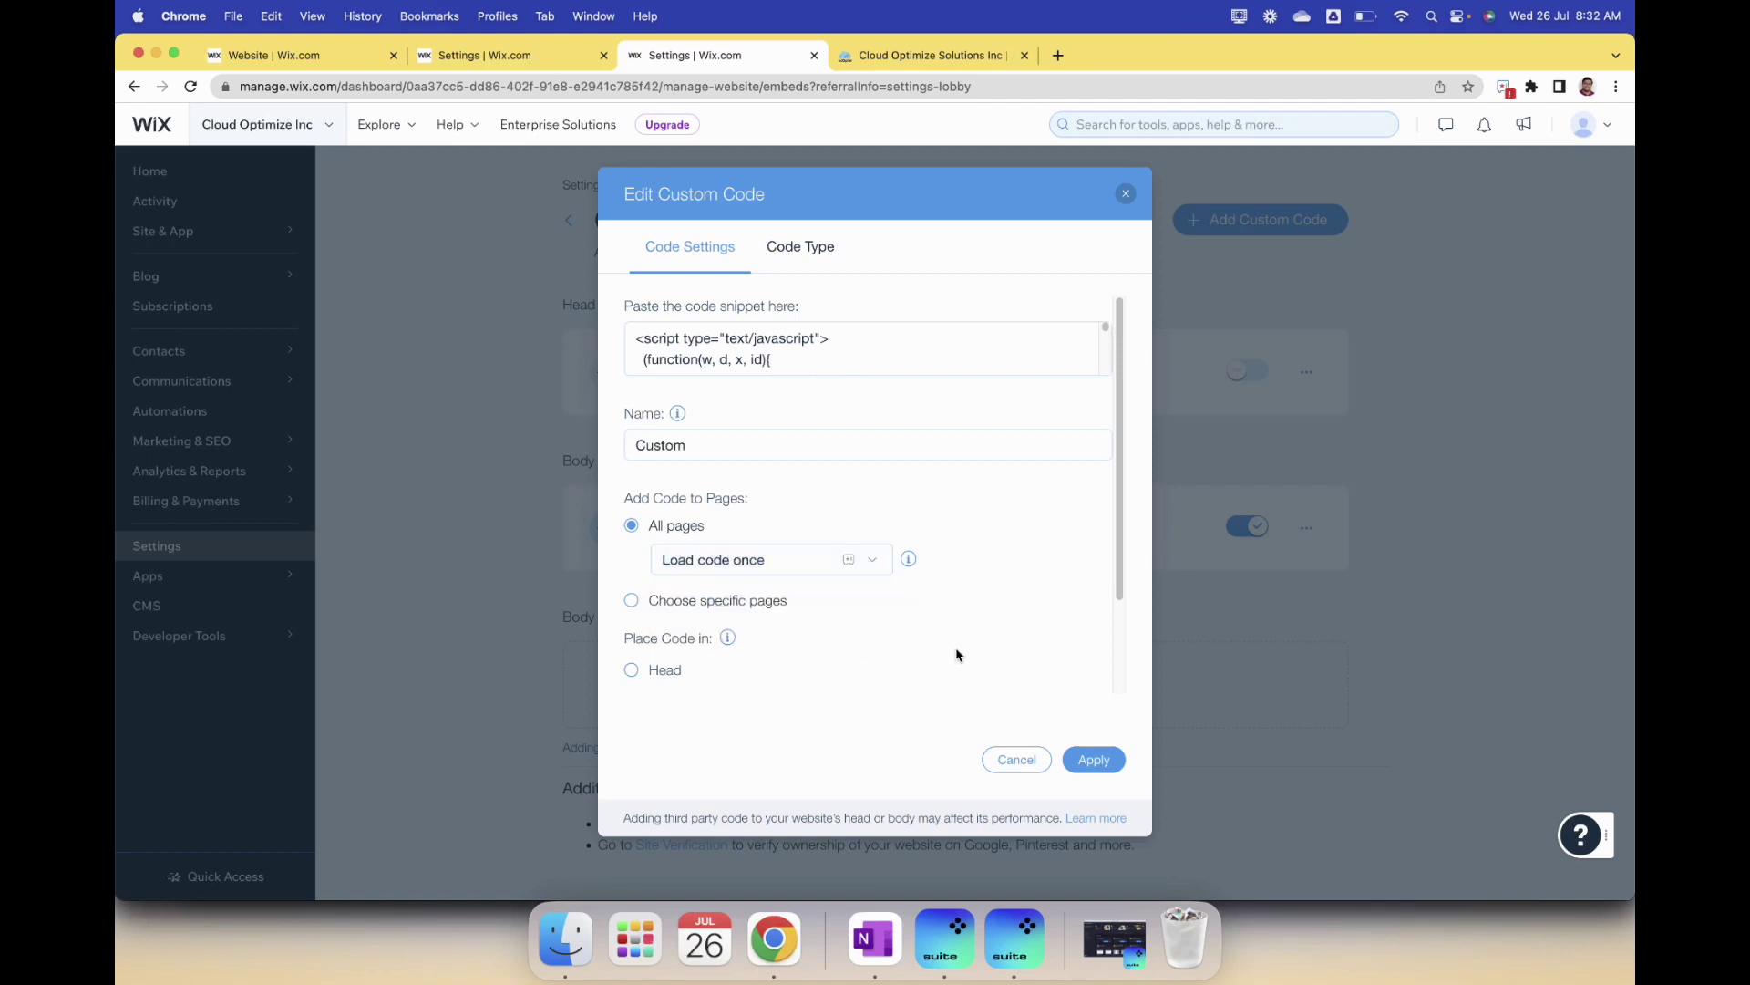
{"action": "left_click", "coordinate": [1094, 759]}
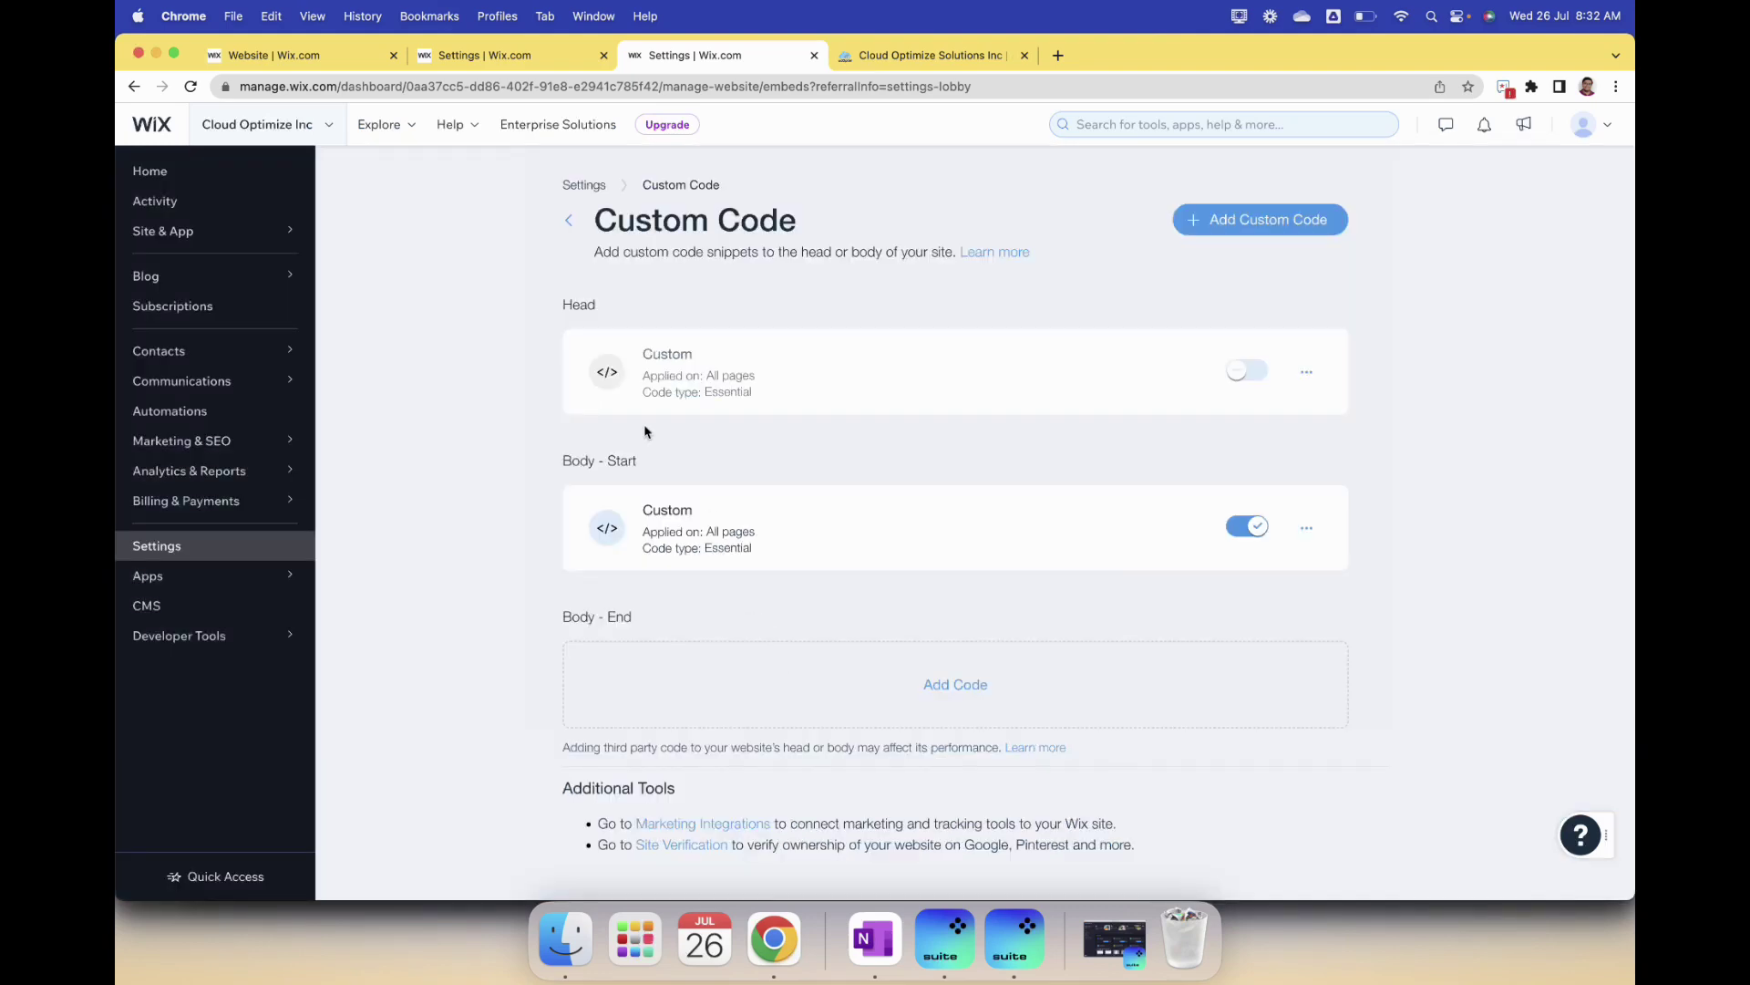